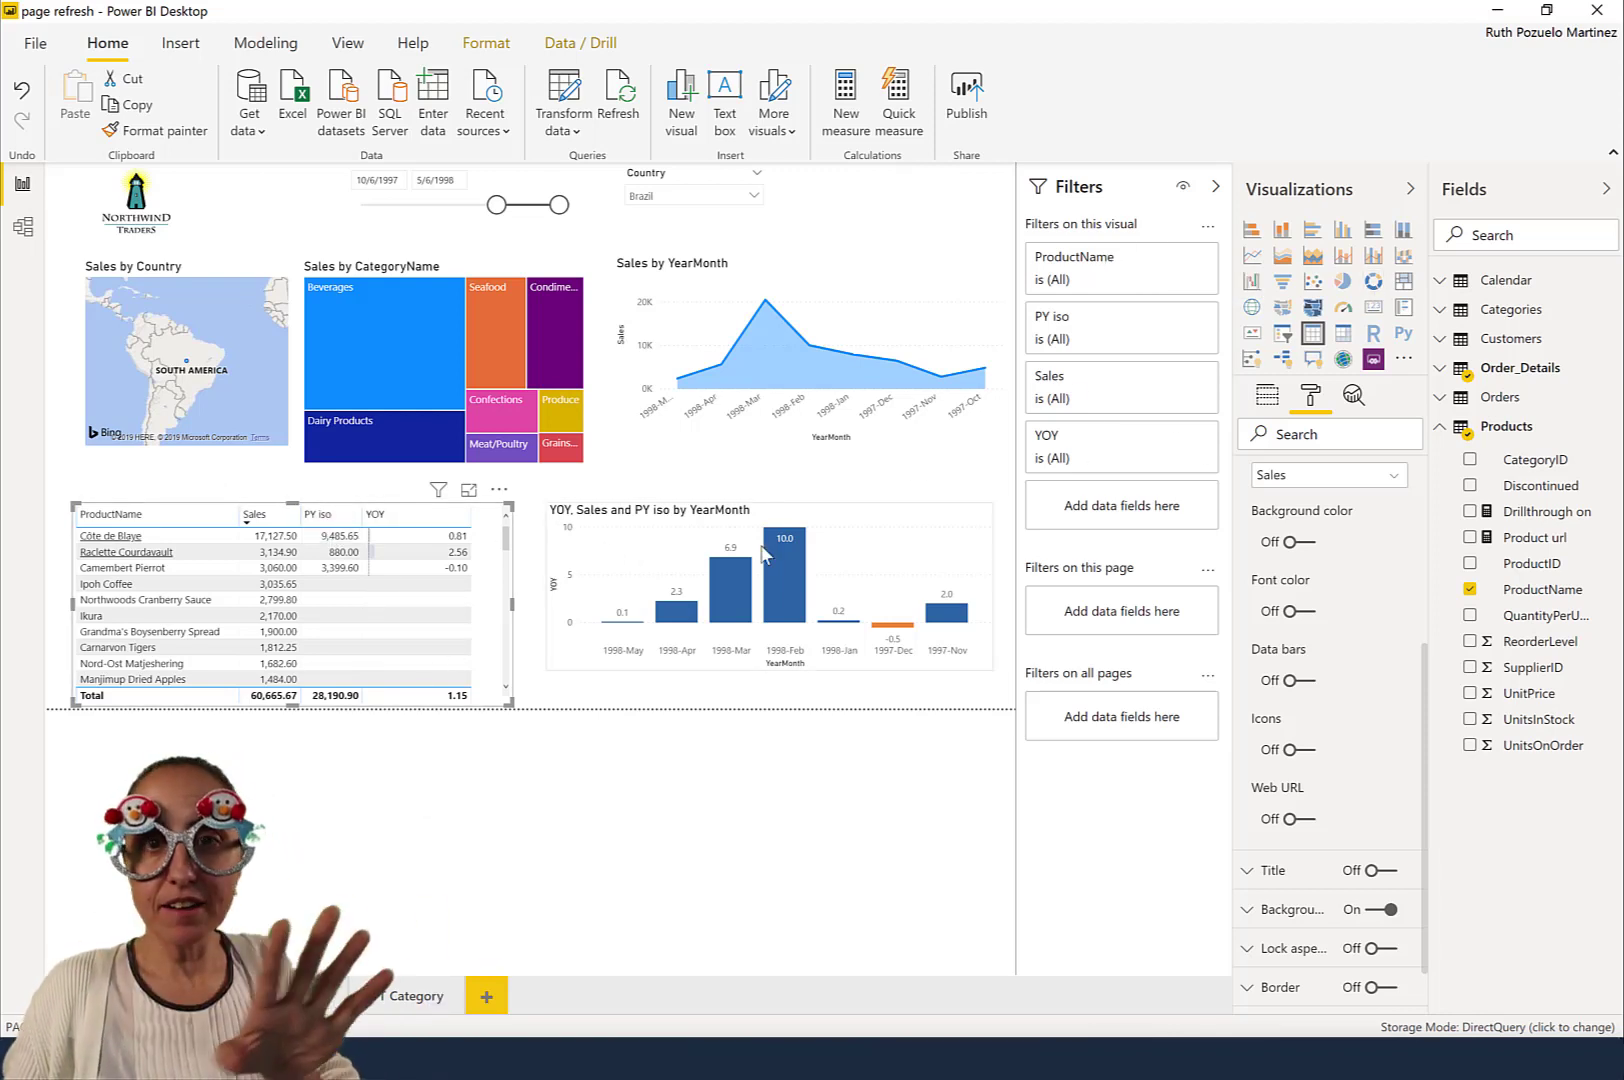
left_click(1532, 541)
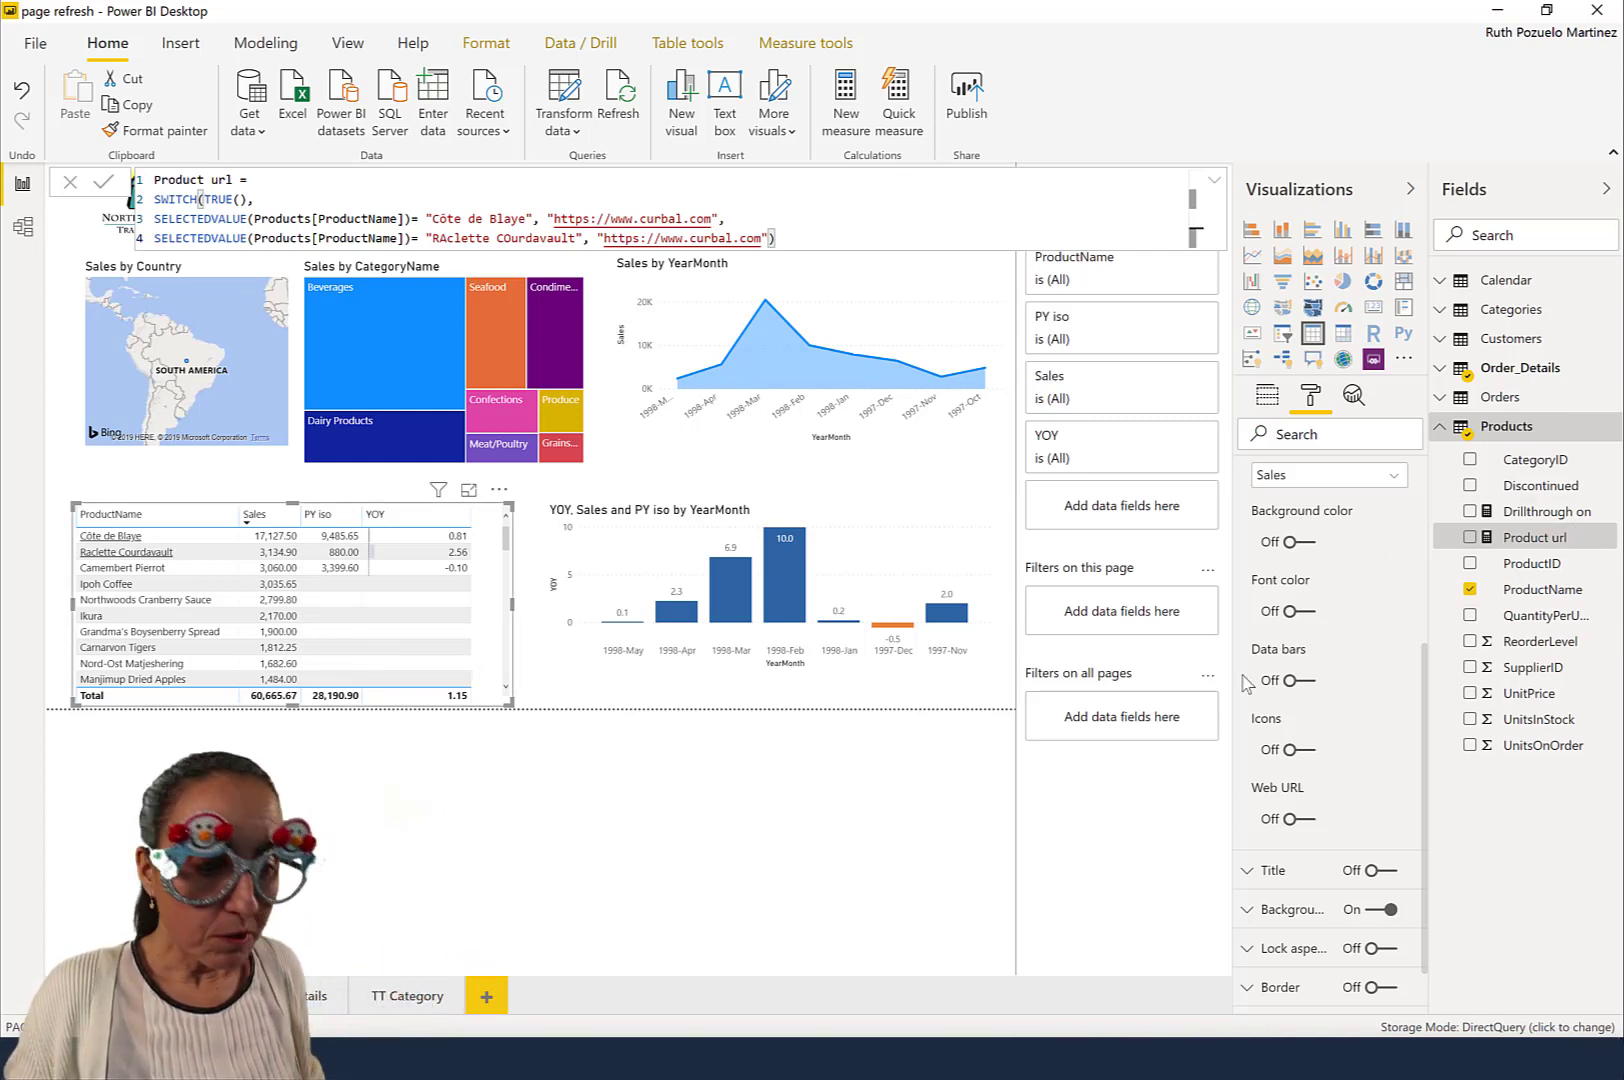
Format the Sales column as web links based on the Product url field, then follow one link.
scroll(1388, 502, "up", 1)
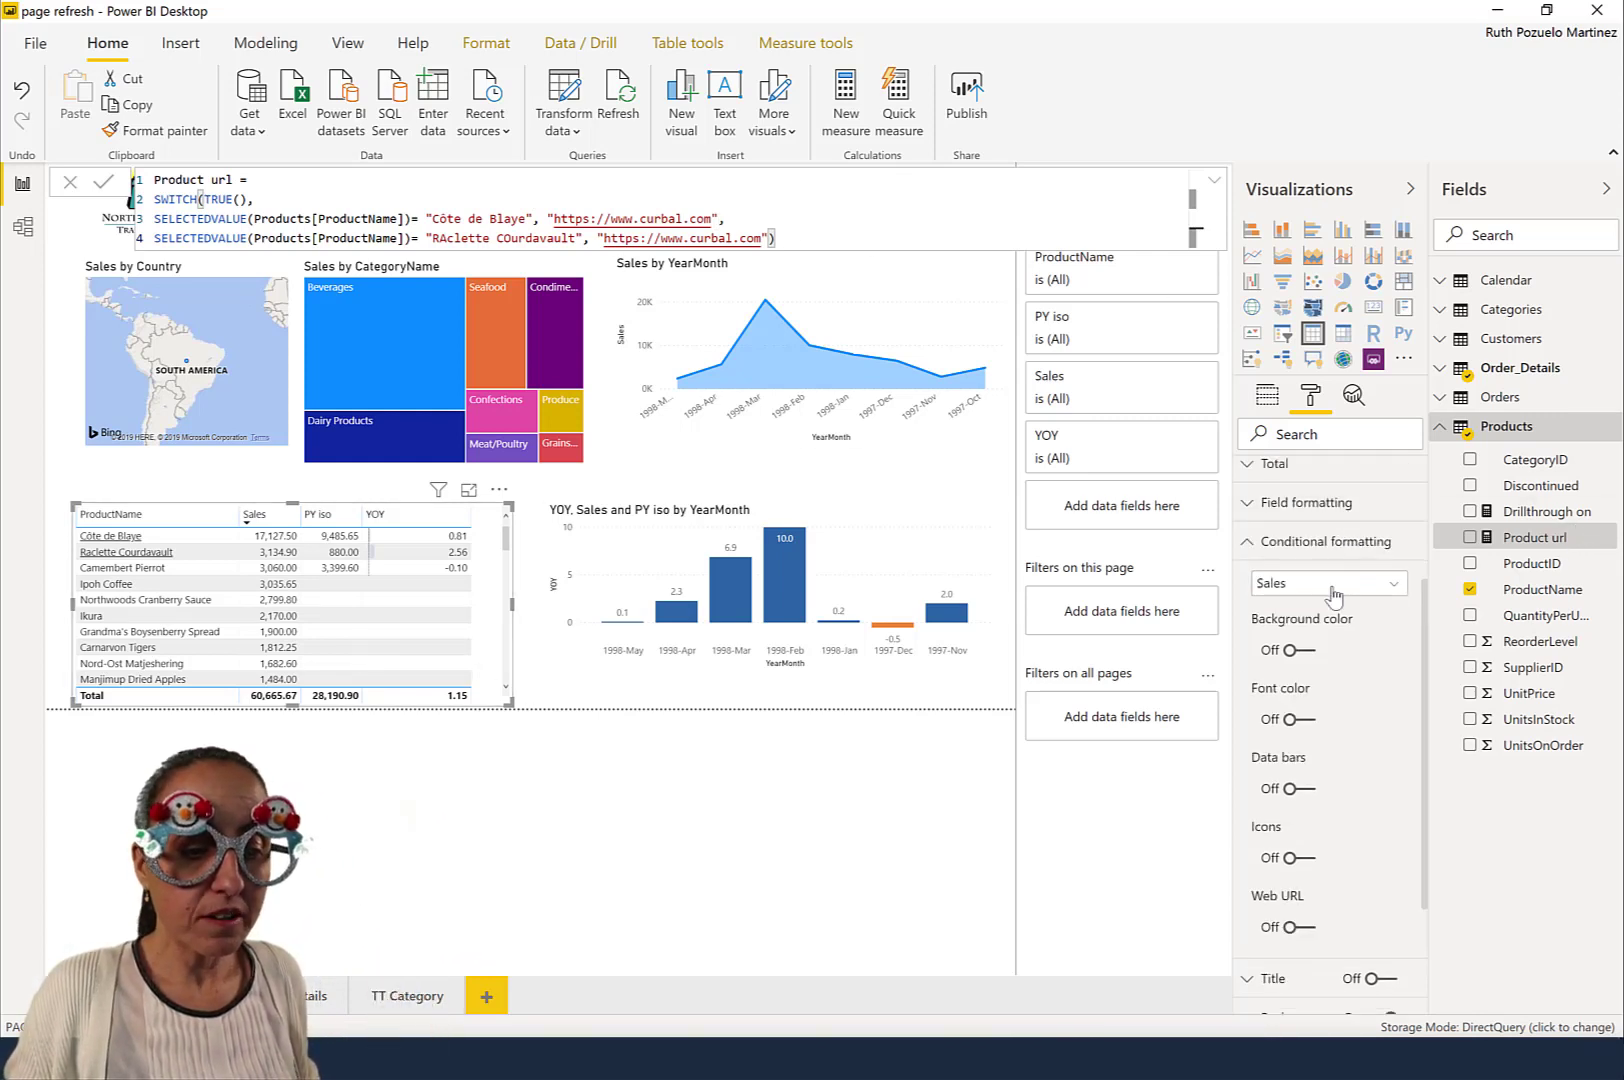
left_click(1333, 586)
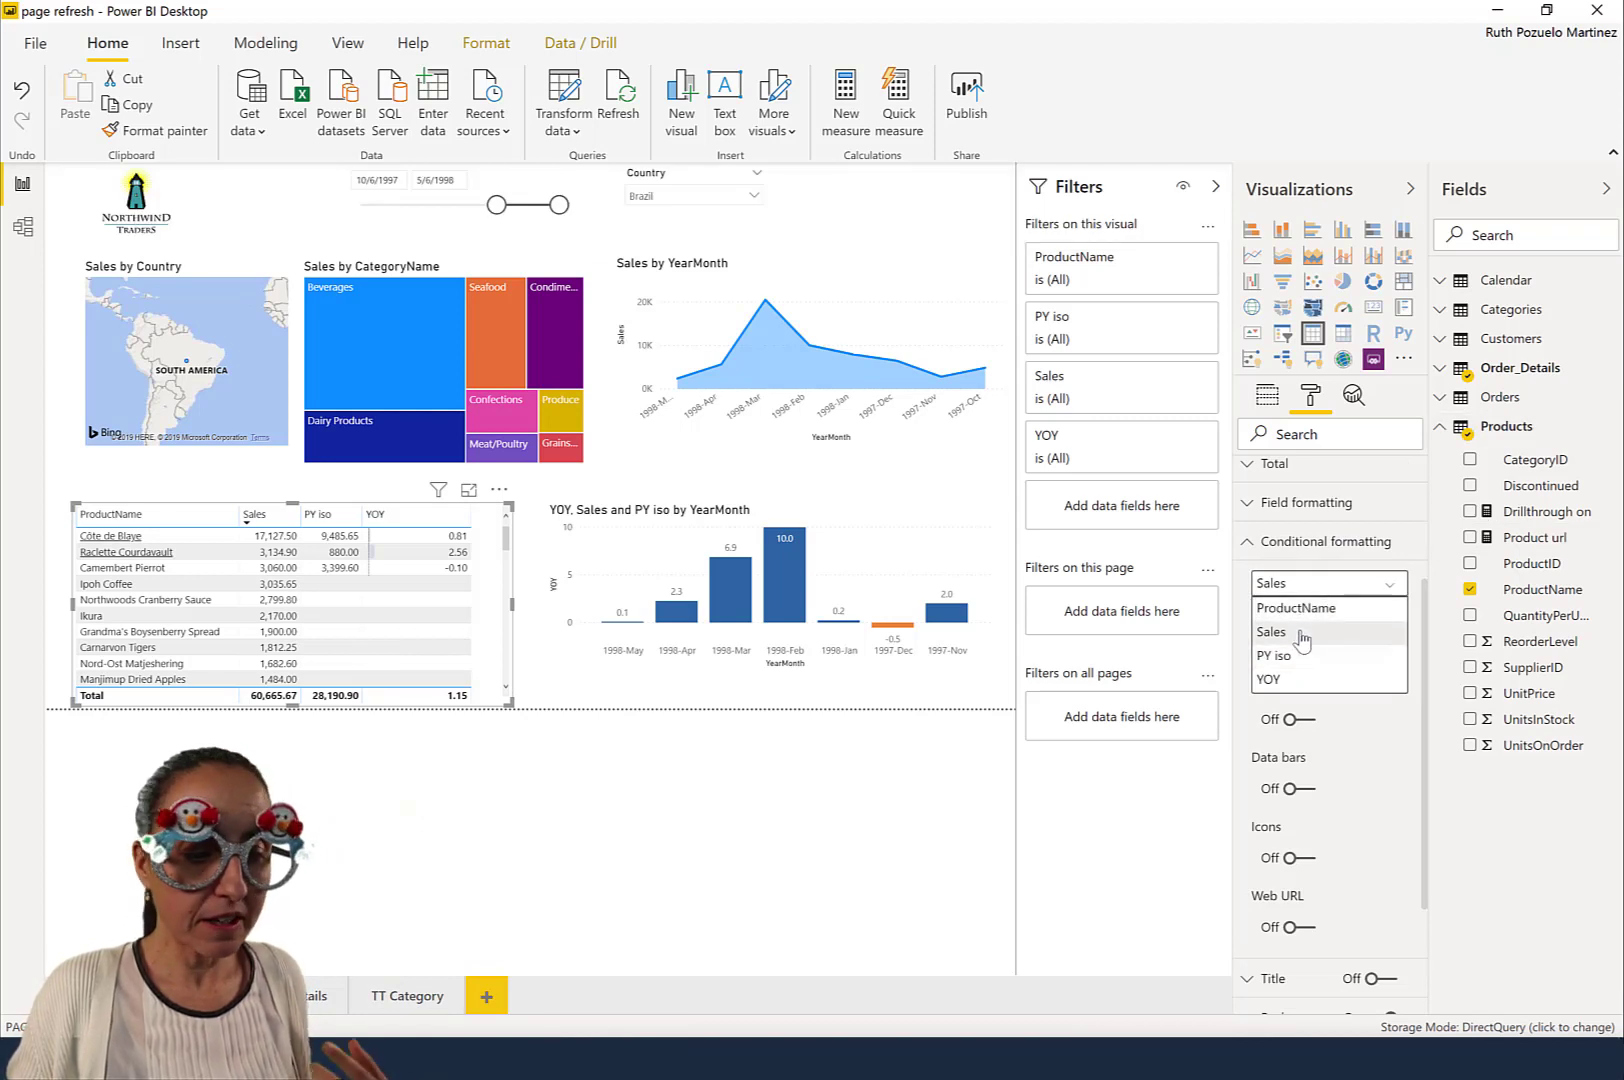
left_click(1301, 630)
scroll(1340, 755, "down", 2)
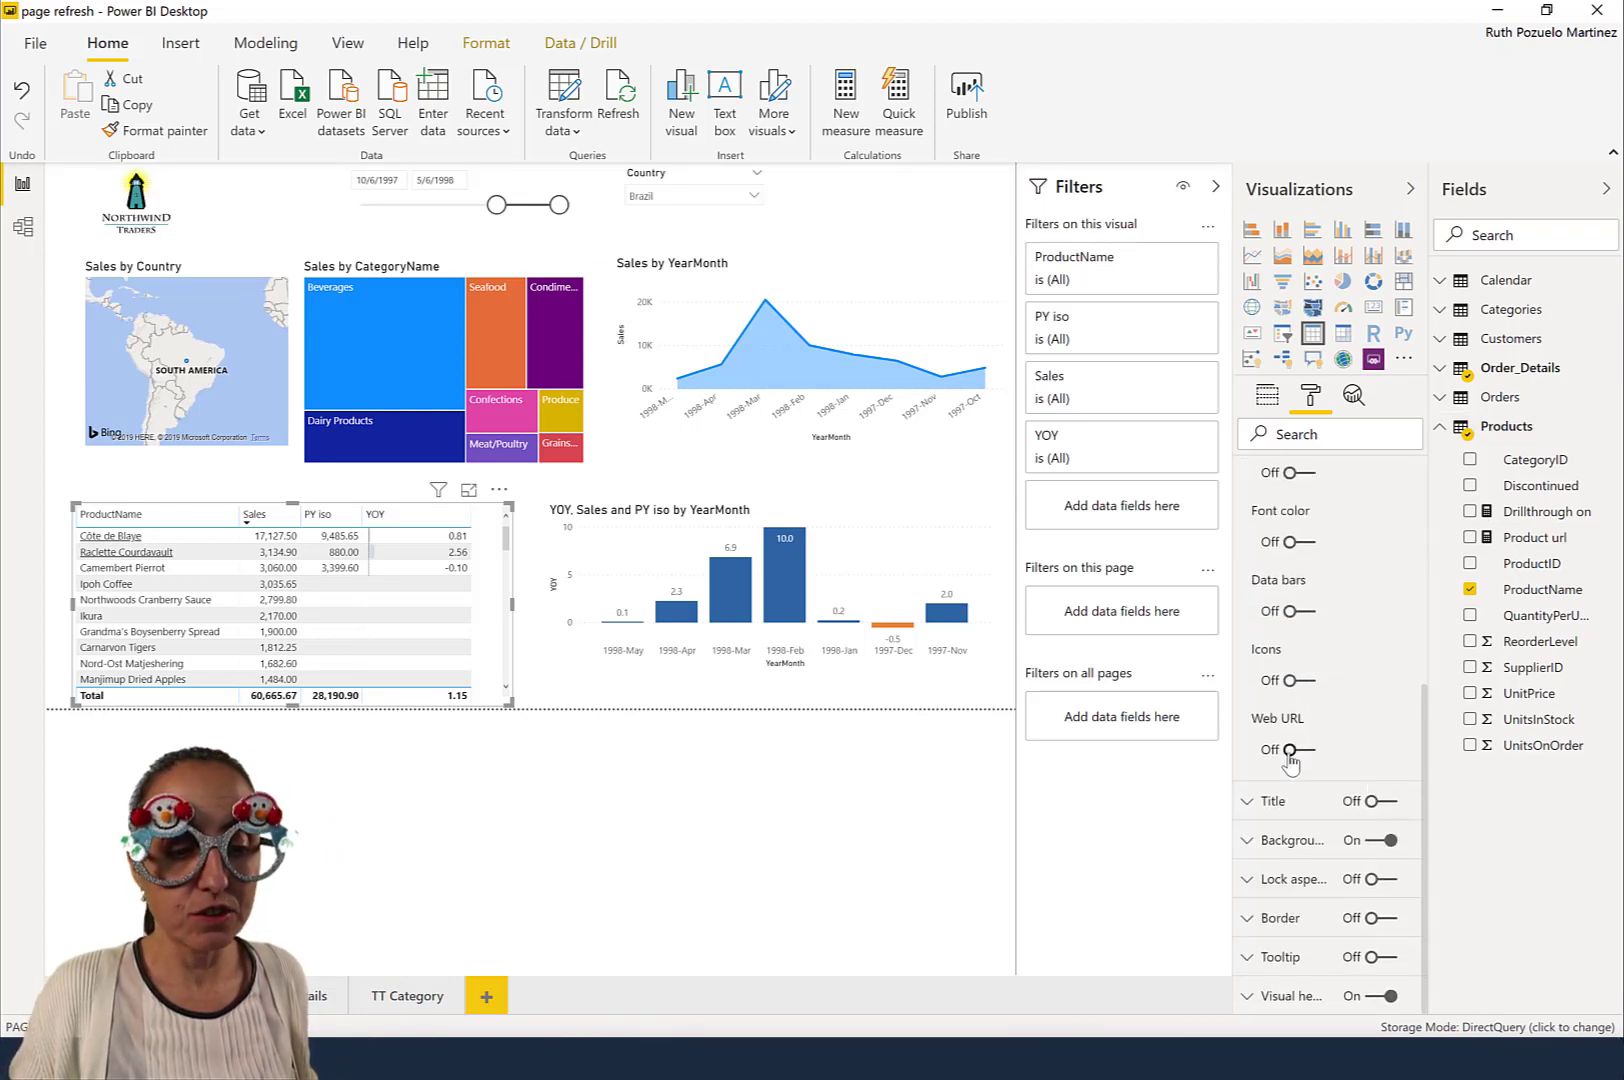
left_click(1296, 750)
left_click(427, 332)
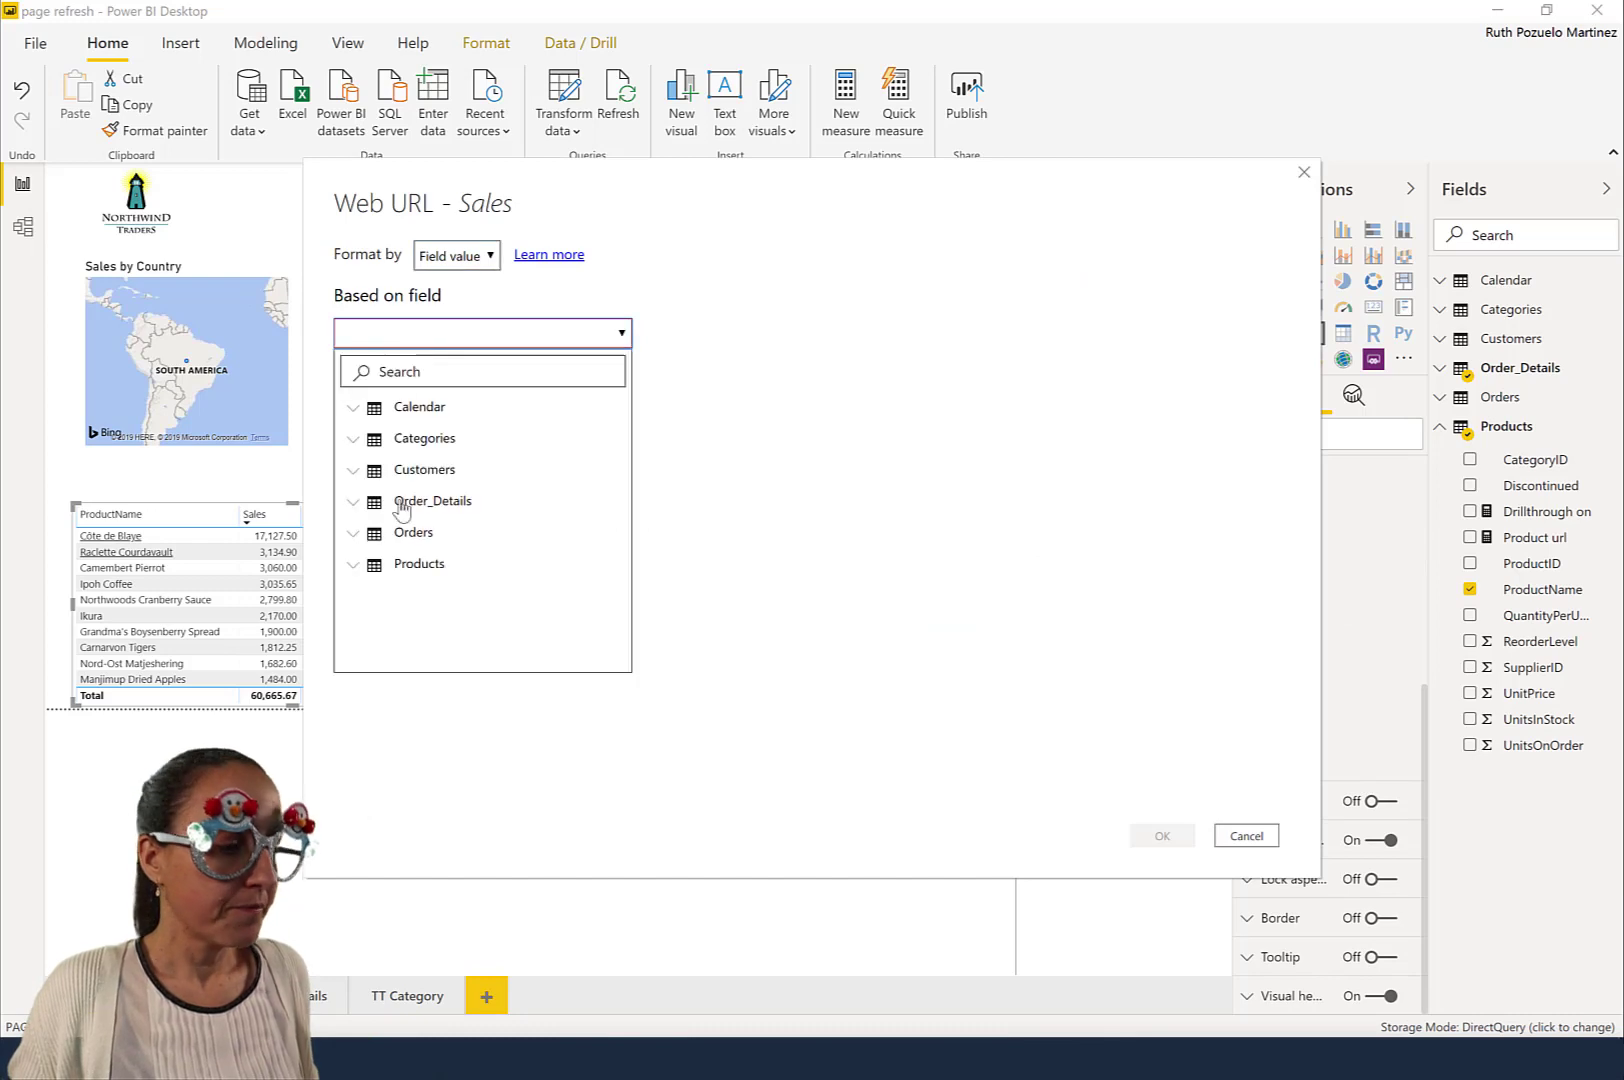
left_click(412, 562)
scroll(453, 568, "down", 3)
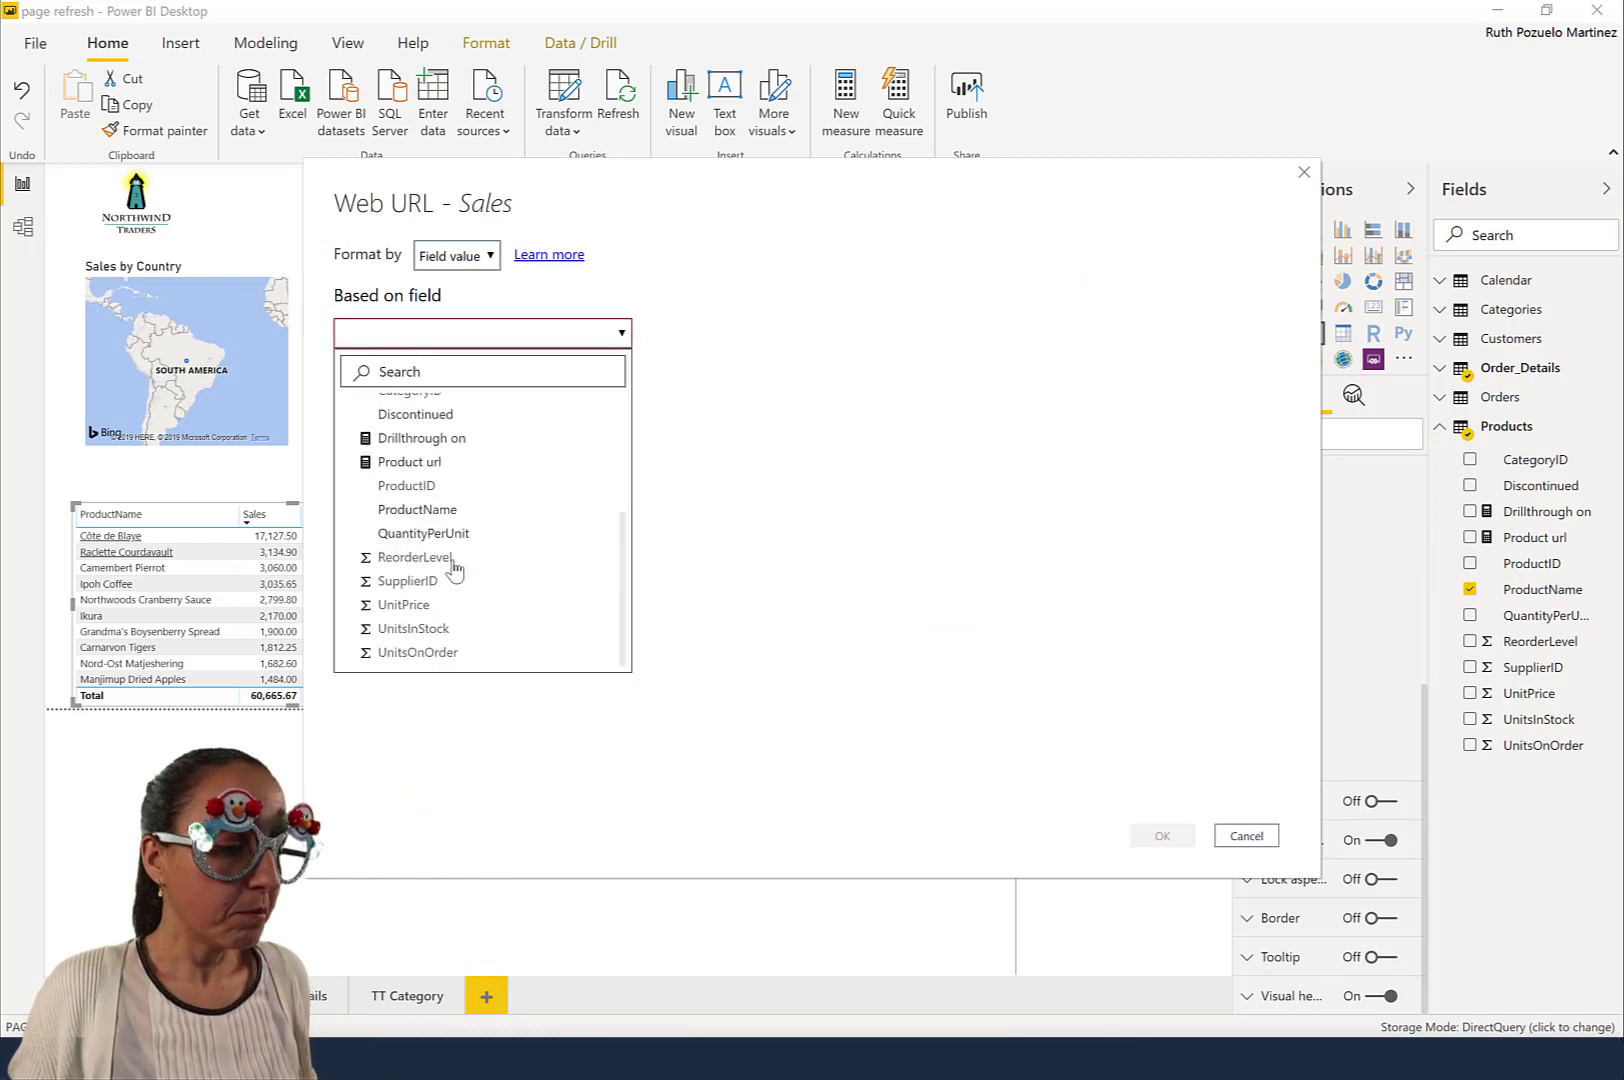
left_click(425, 461)
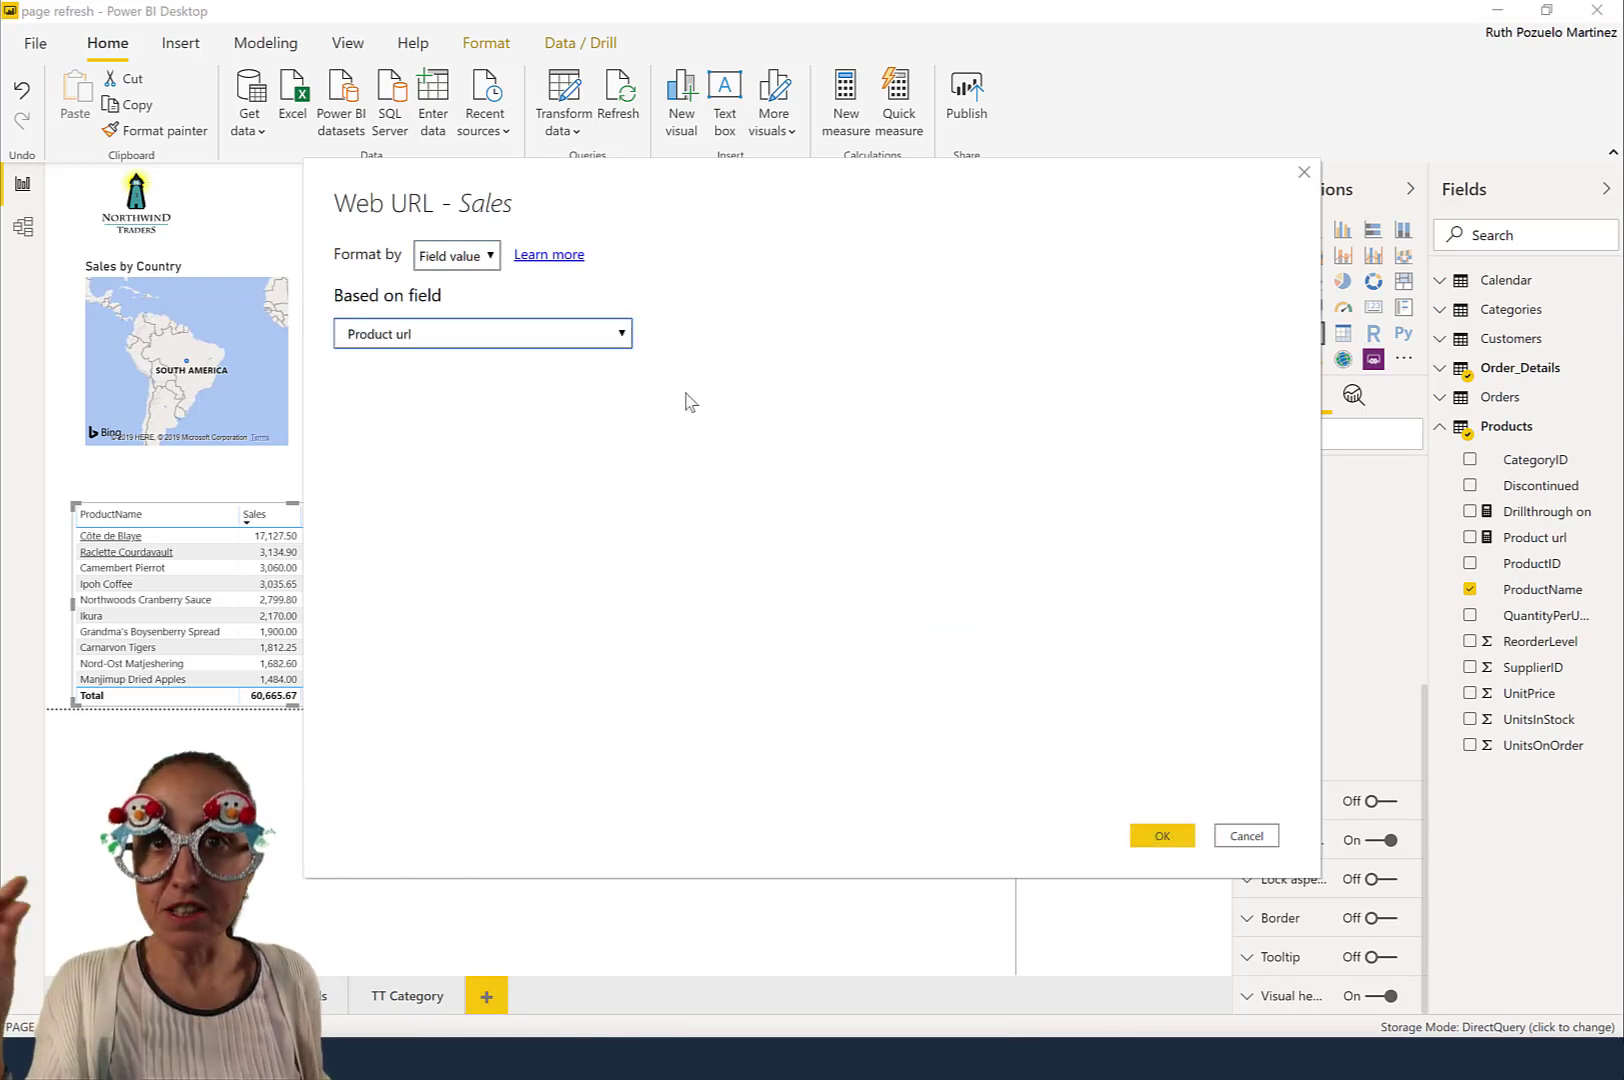
left_click(1162, 836)
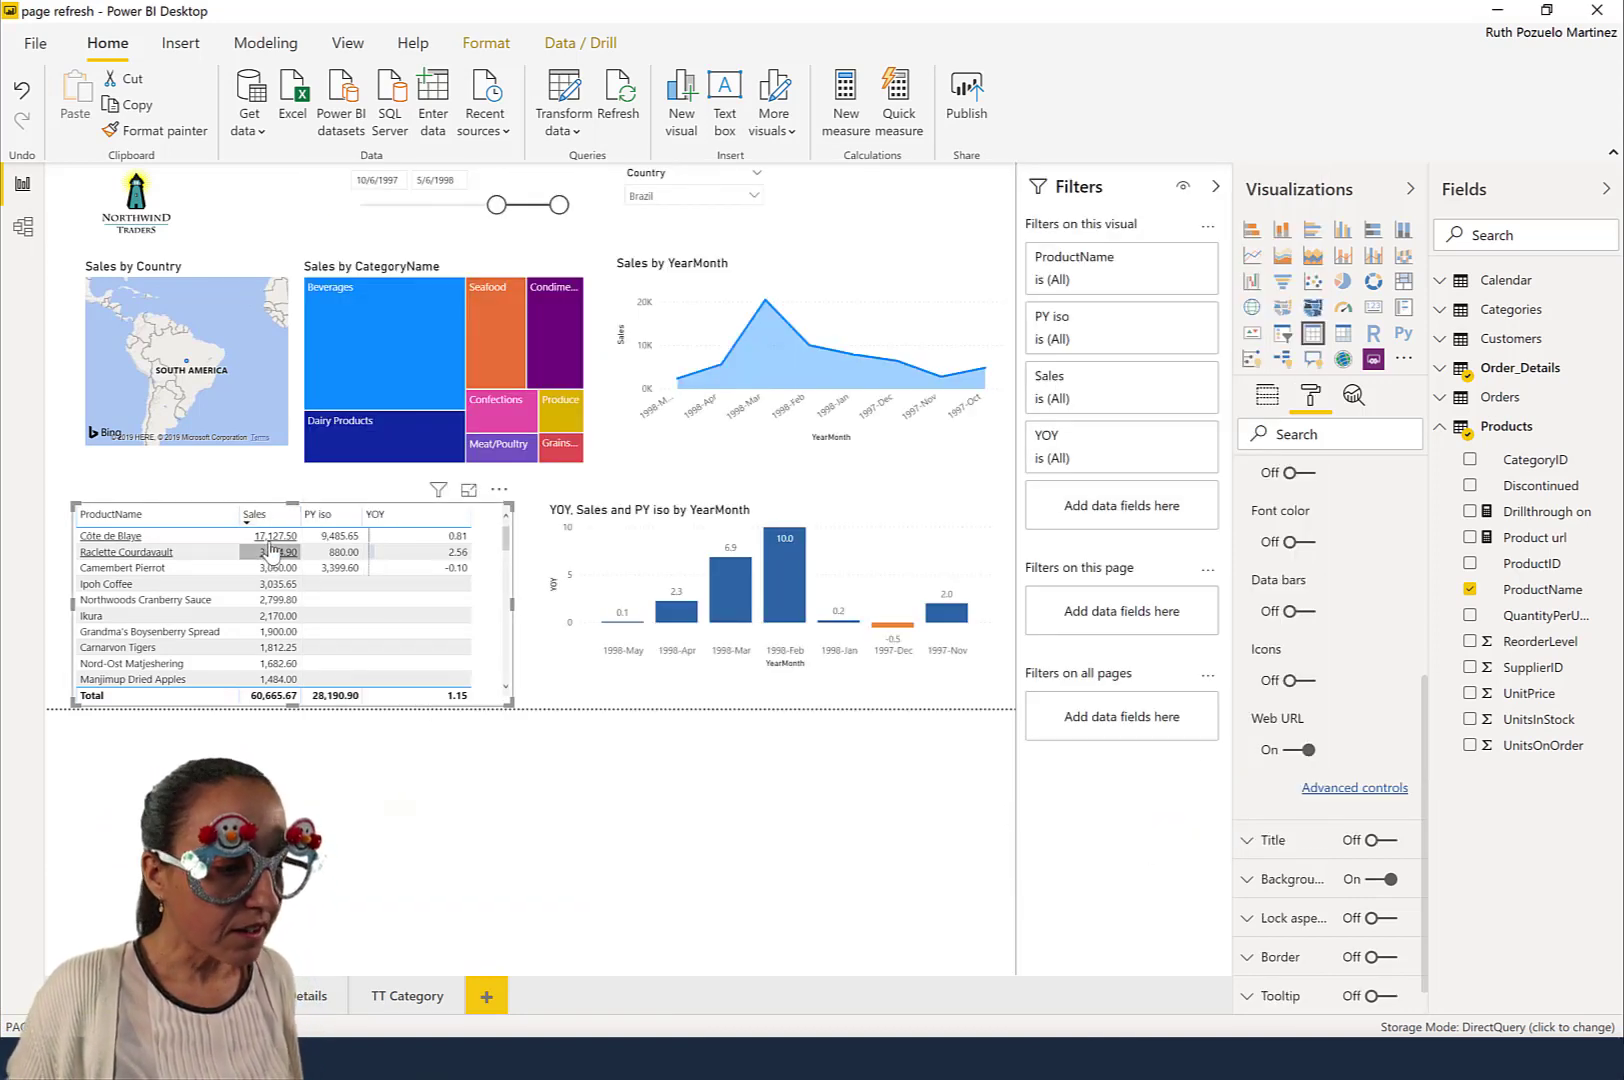
mouse_move(275, 560)
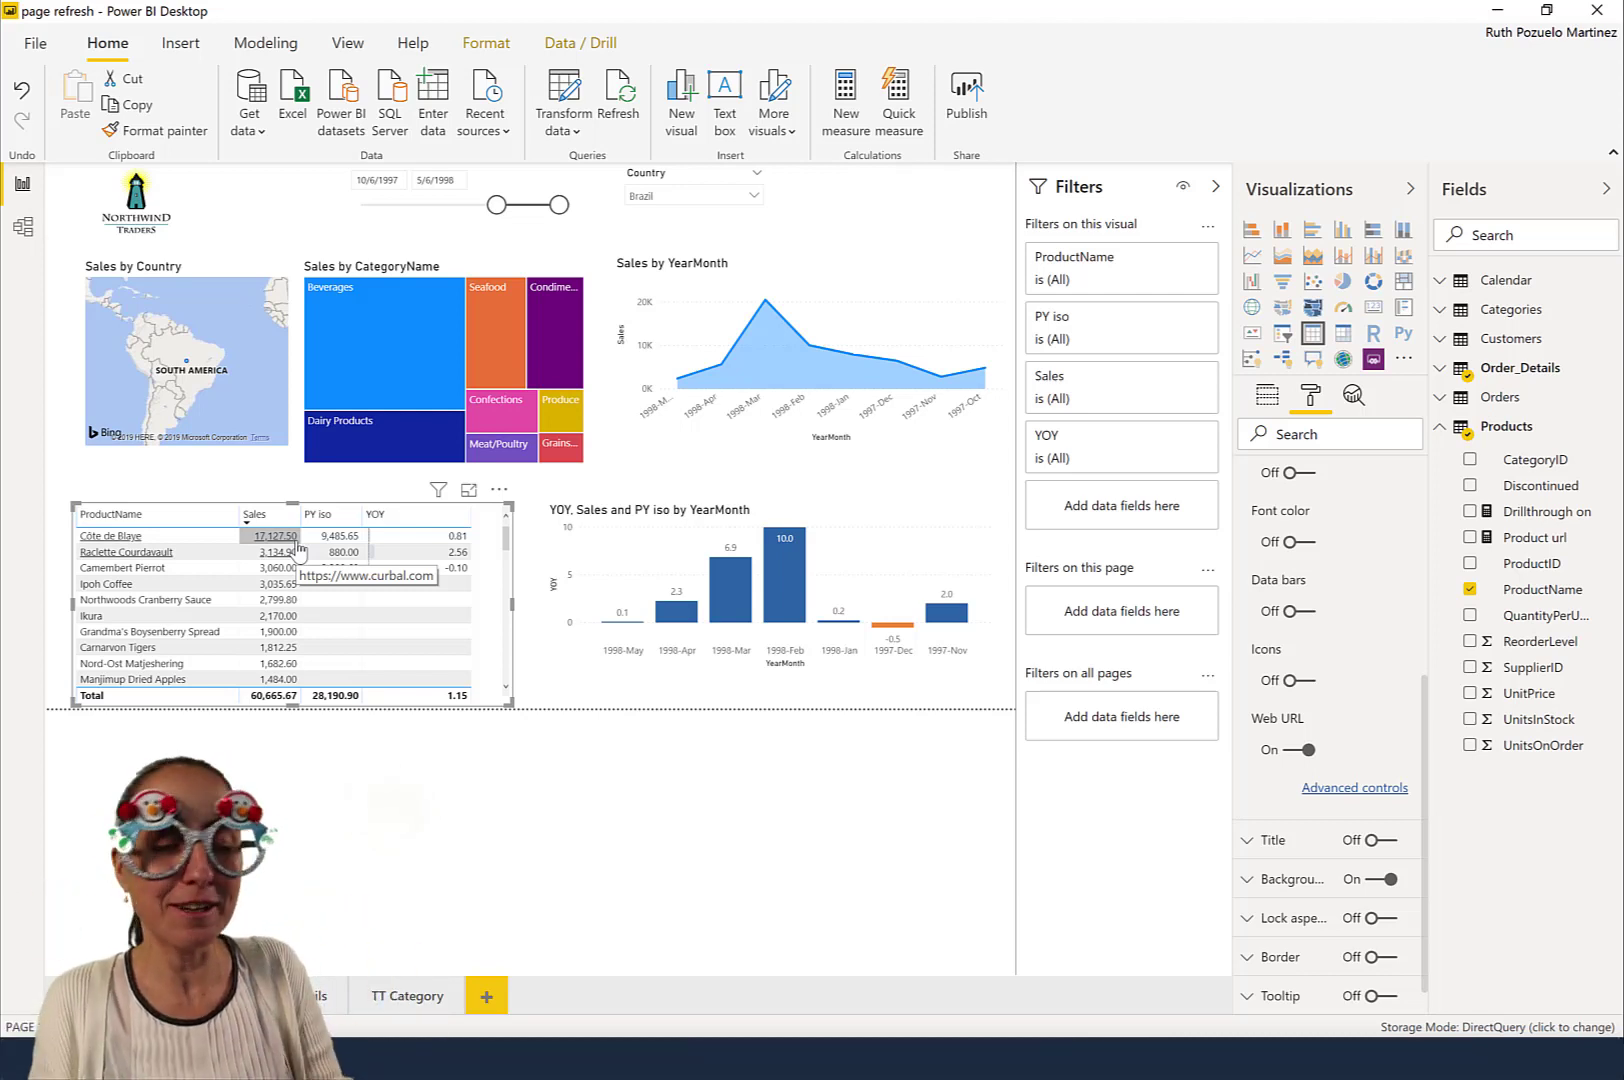
left_click(297, 548)
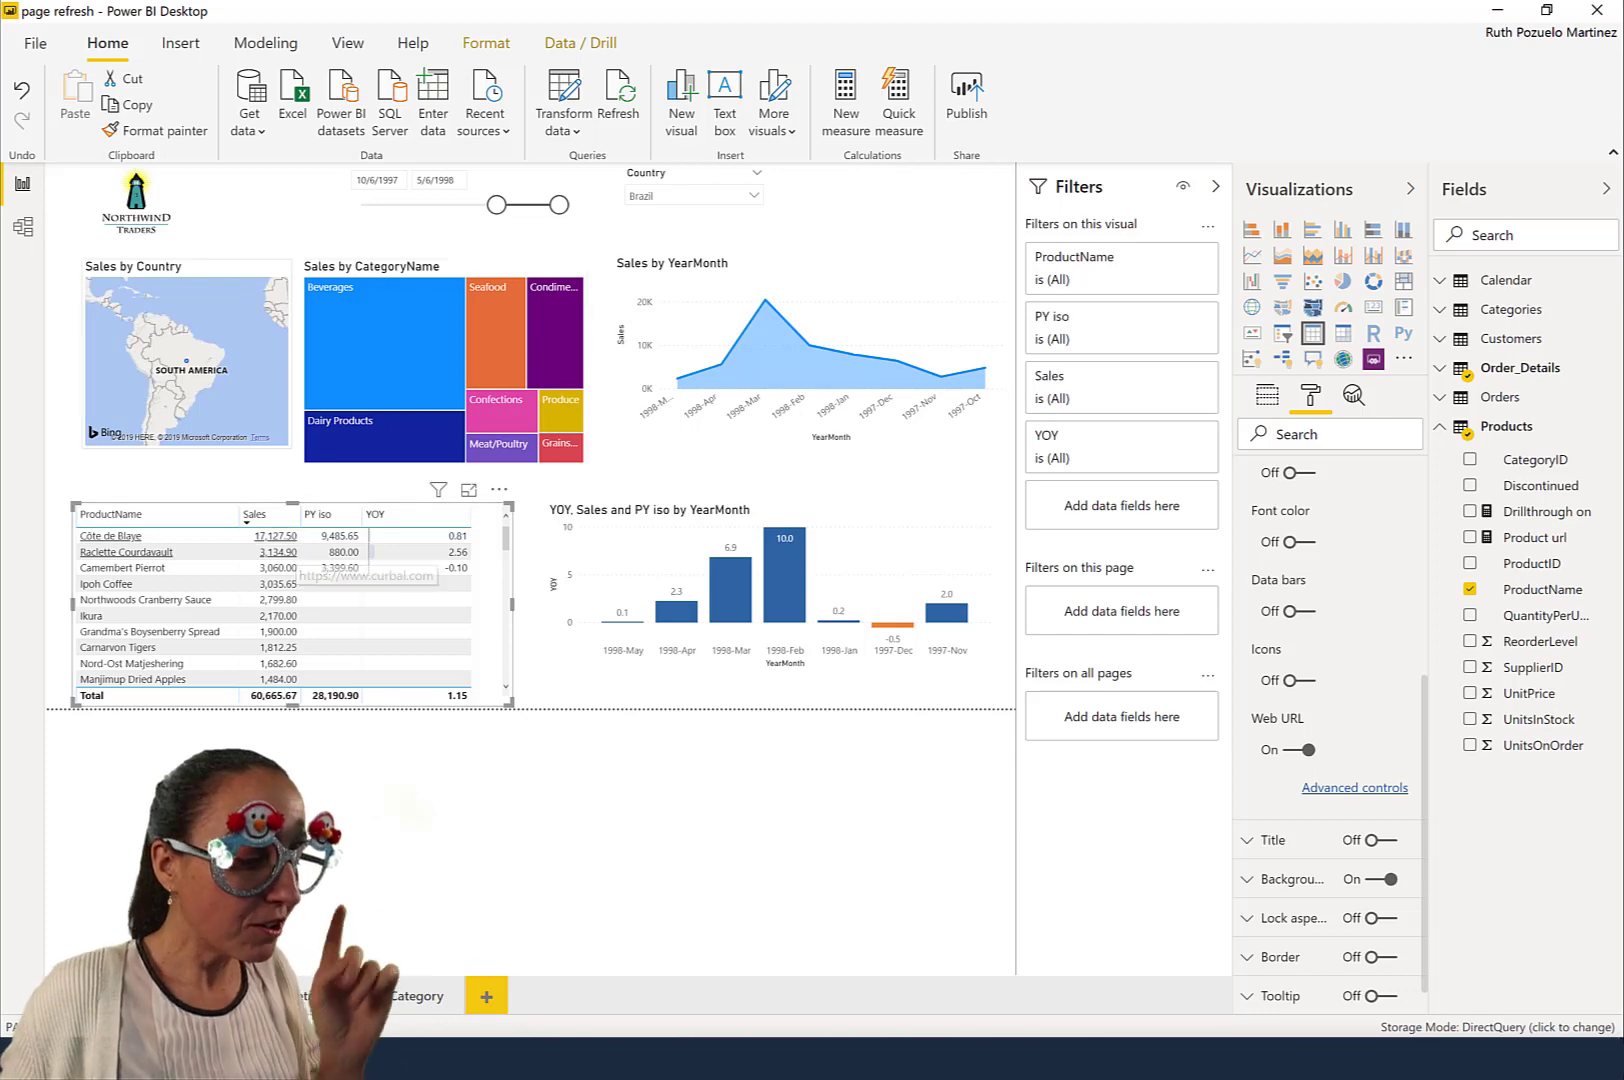
In the import report, view the Product URL column's formula under Column tools, then collapse the formula bar.
mouse_move(280, 1058)
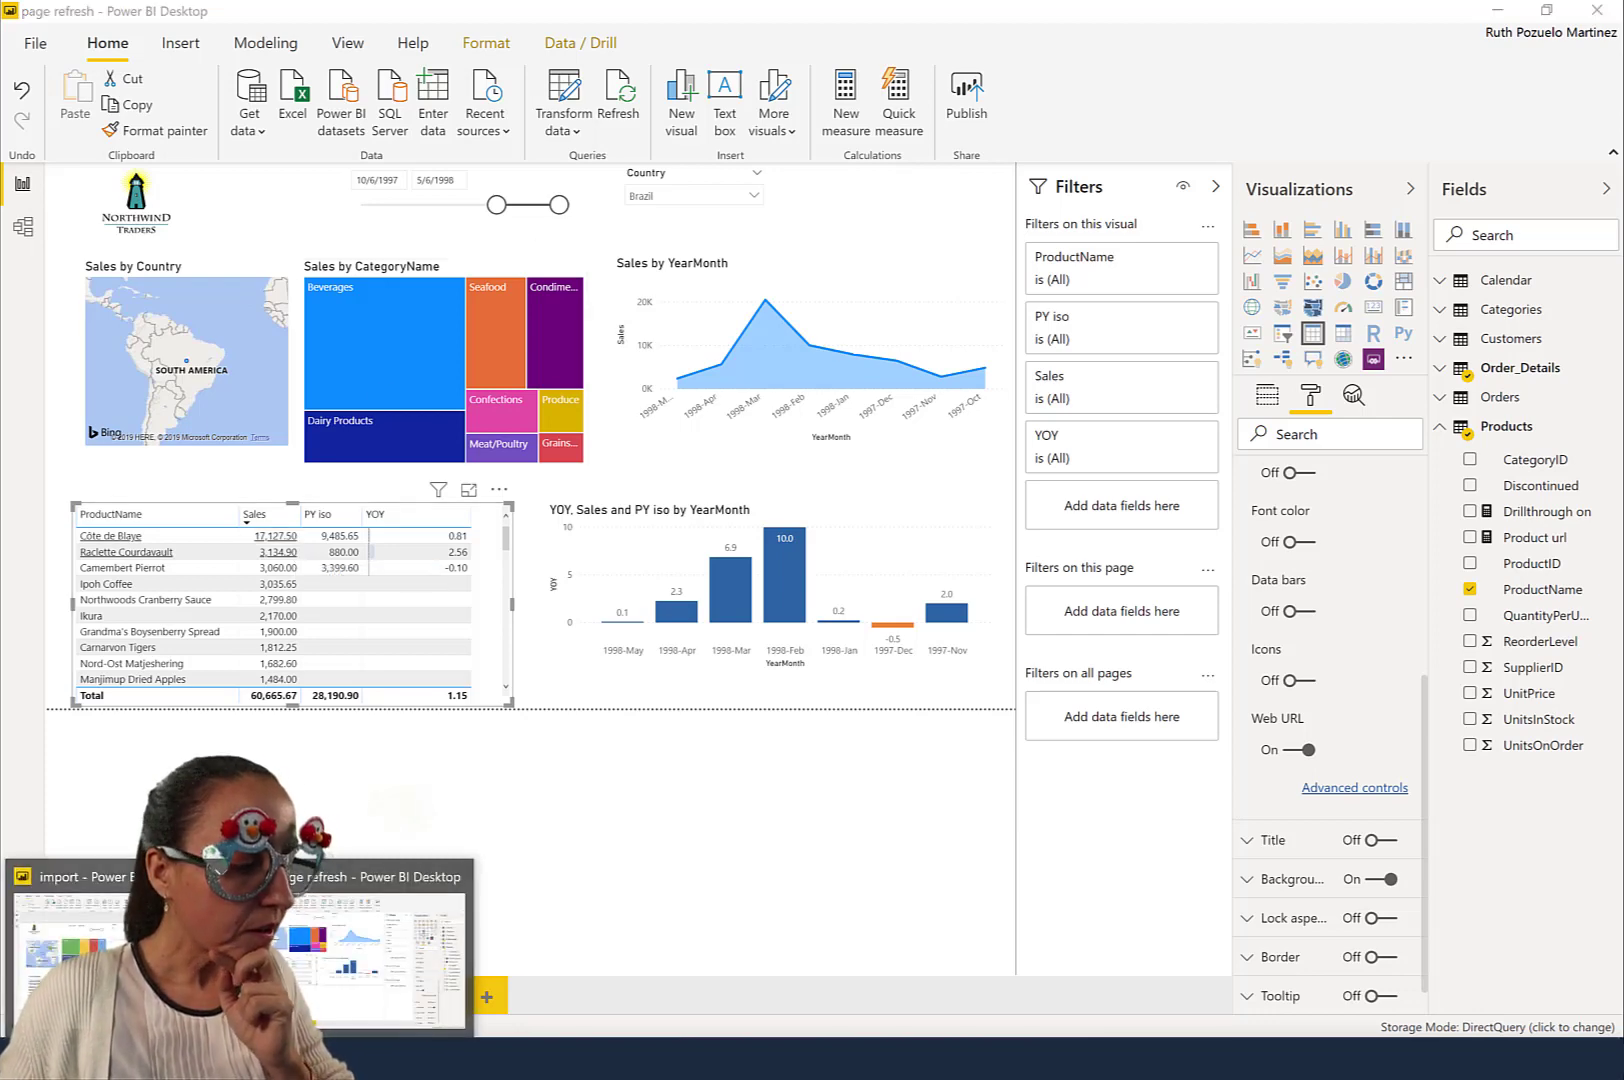
left_click(280, 990)
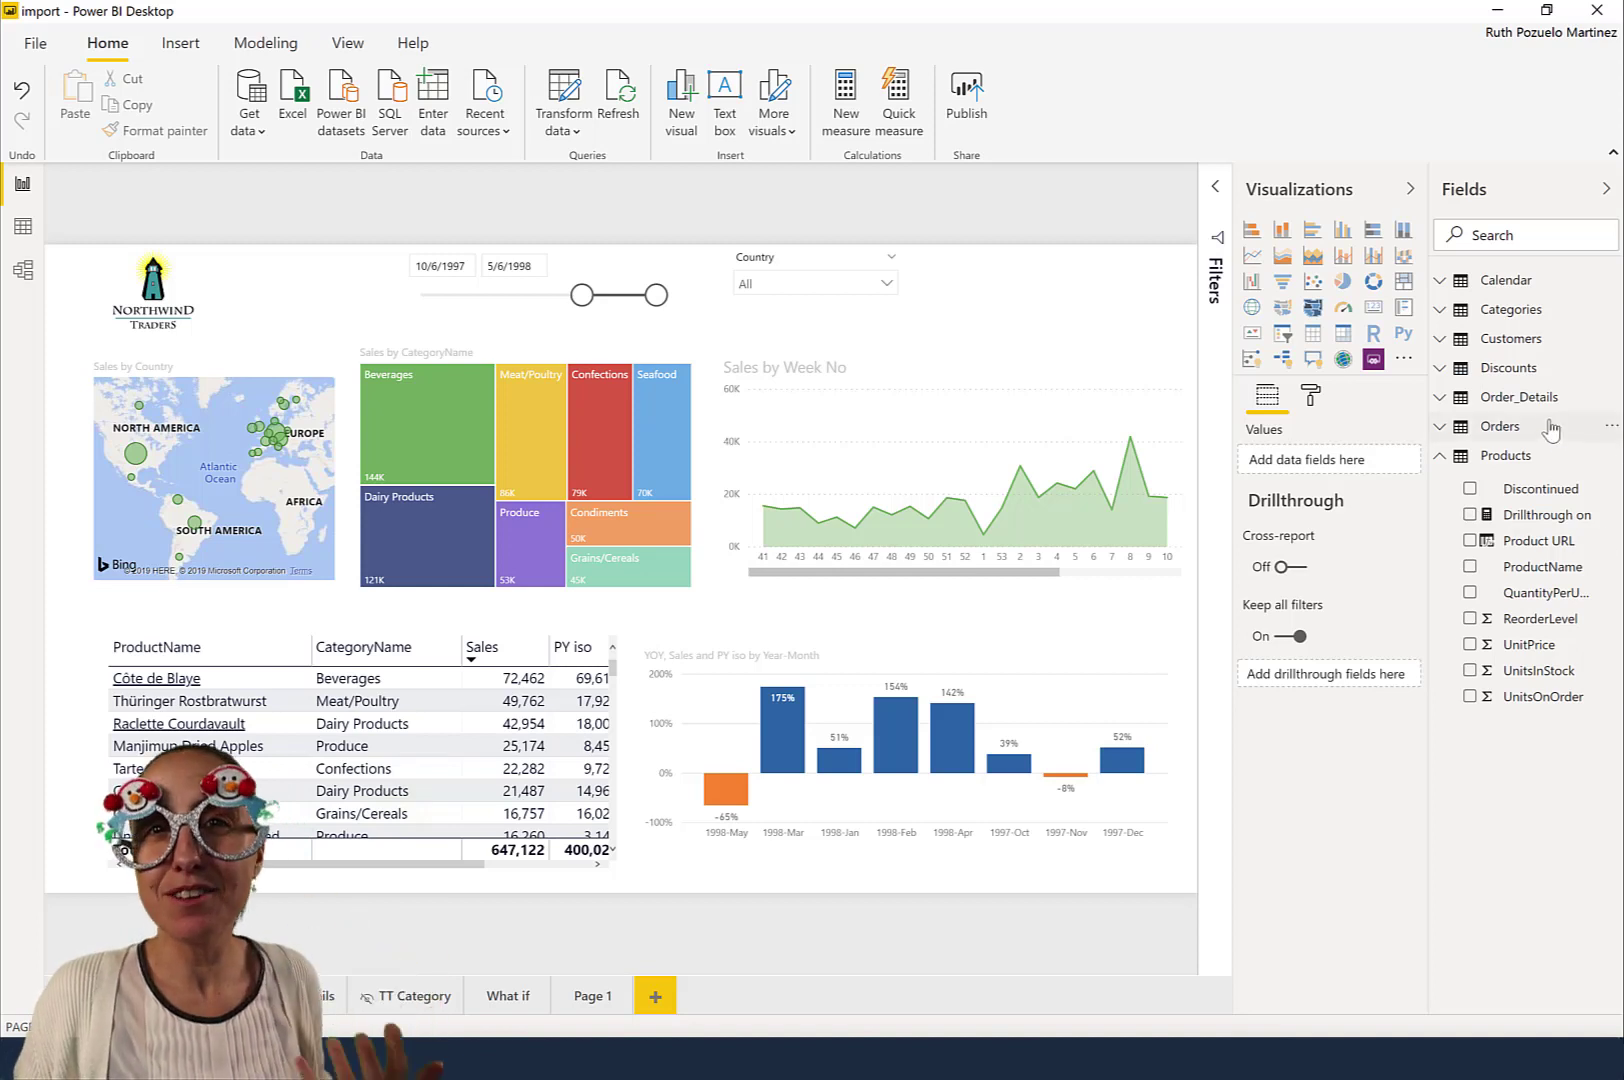
mouse_move(1551, 430)
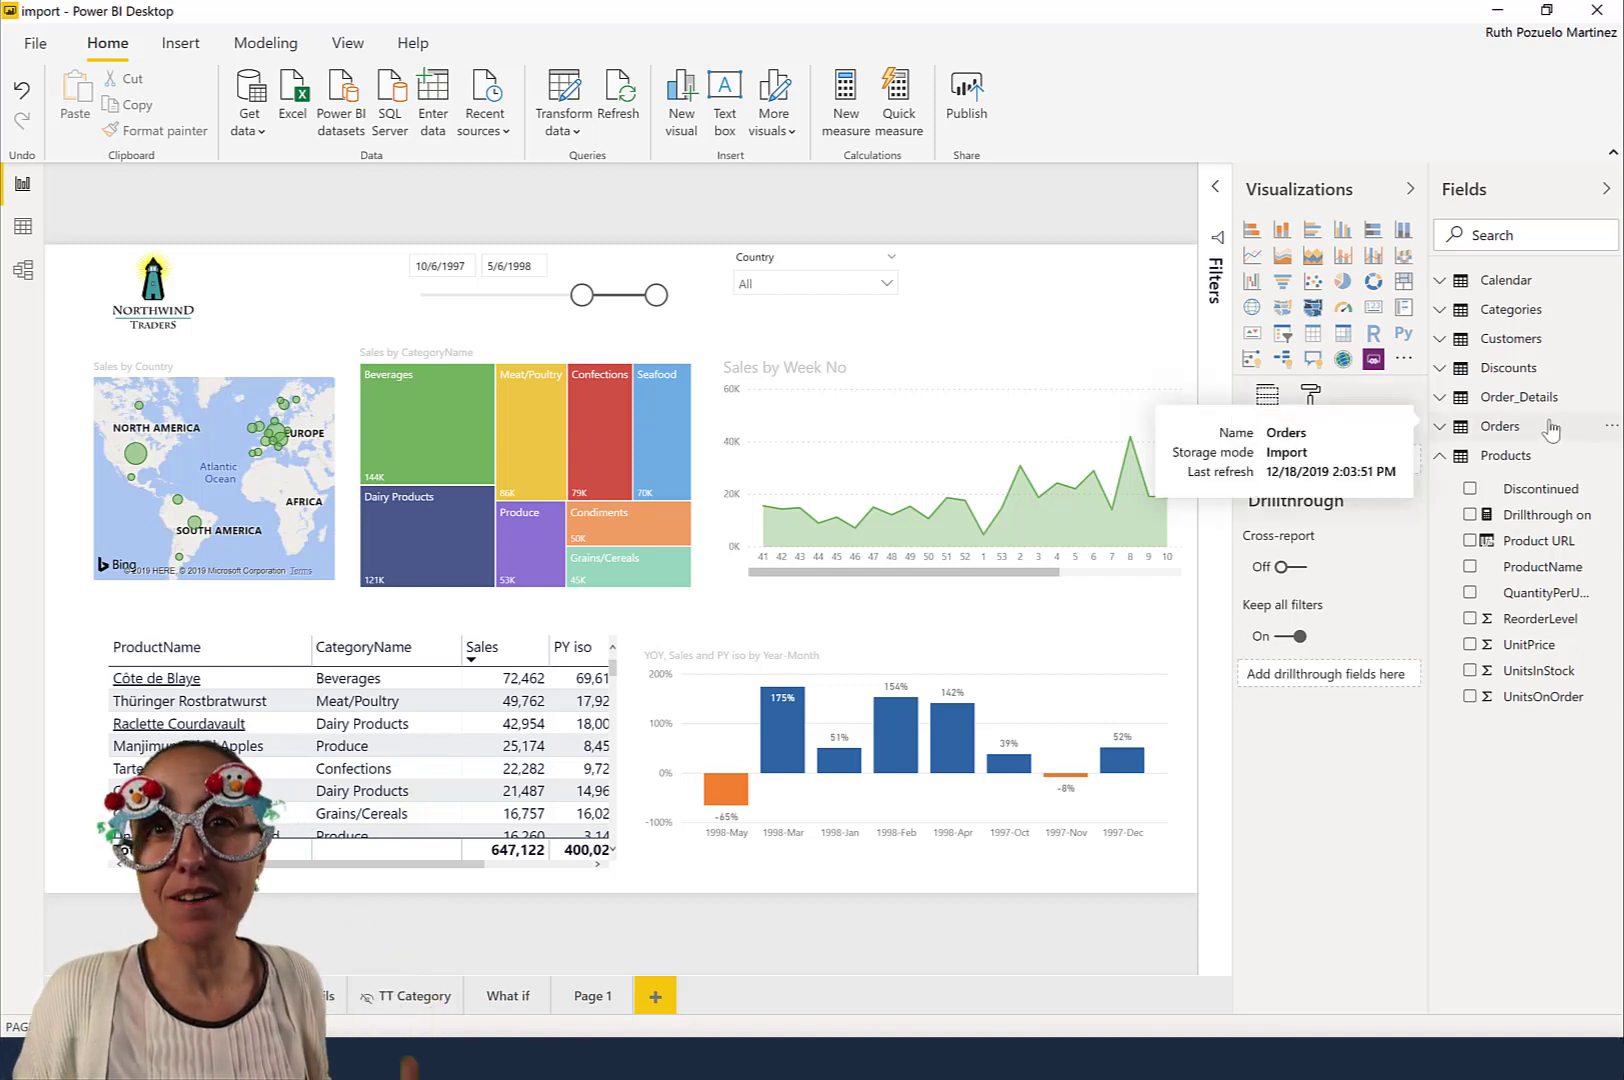
left_click(1507, 546)
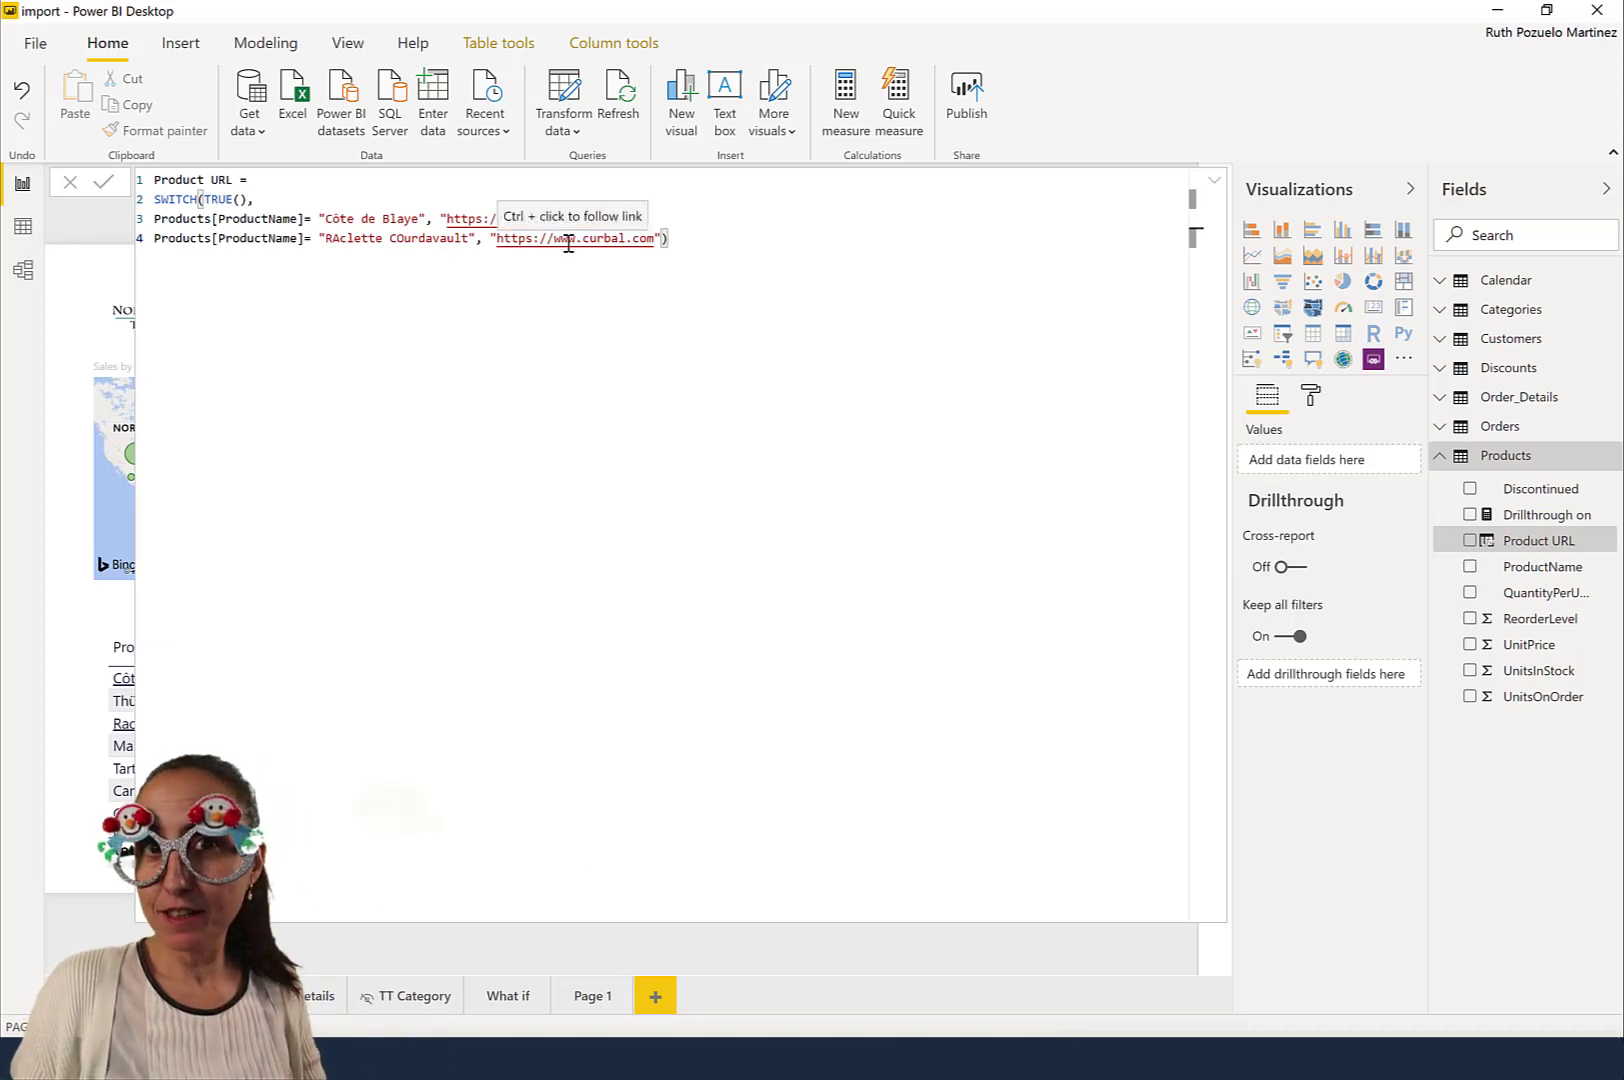
left_click(607, 48)
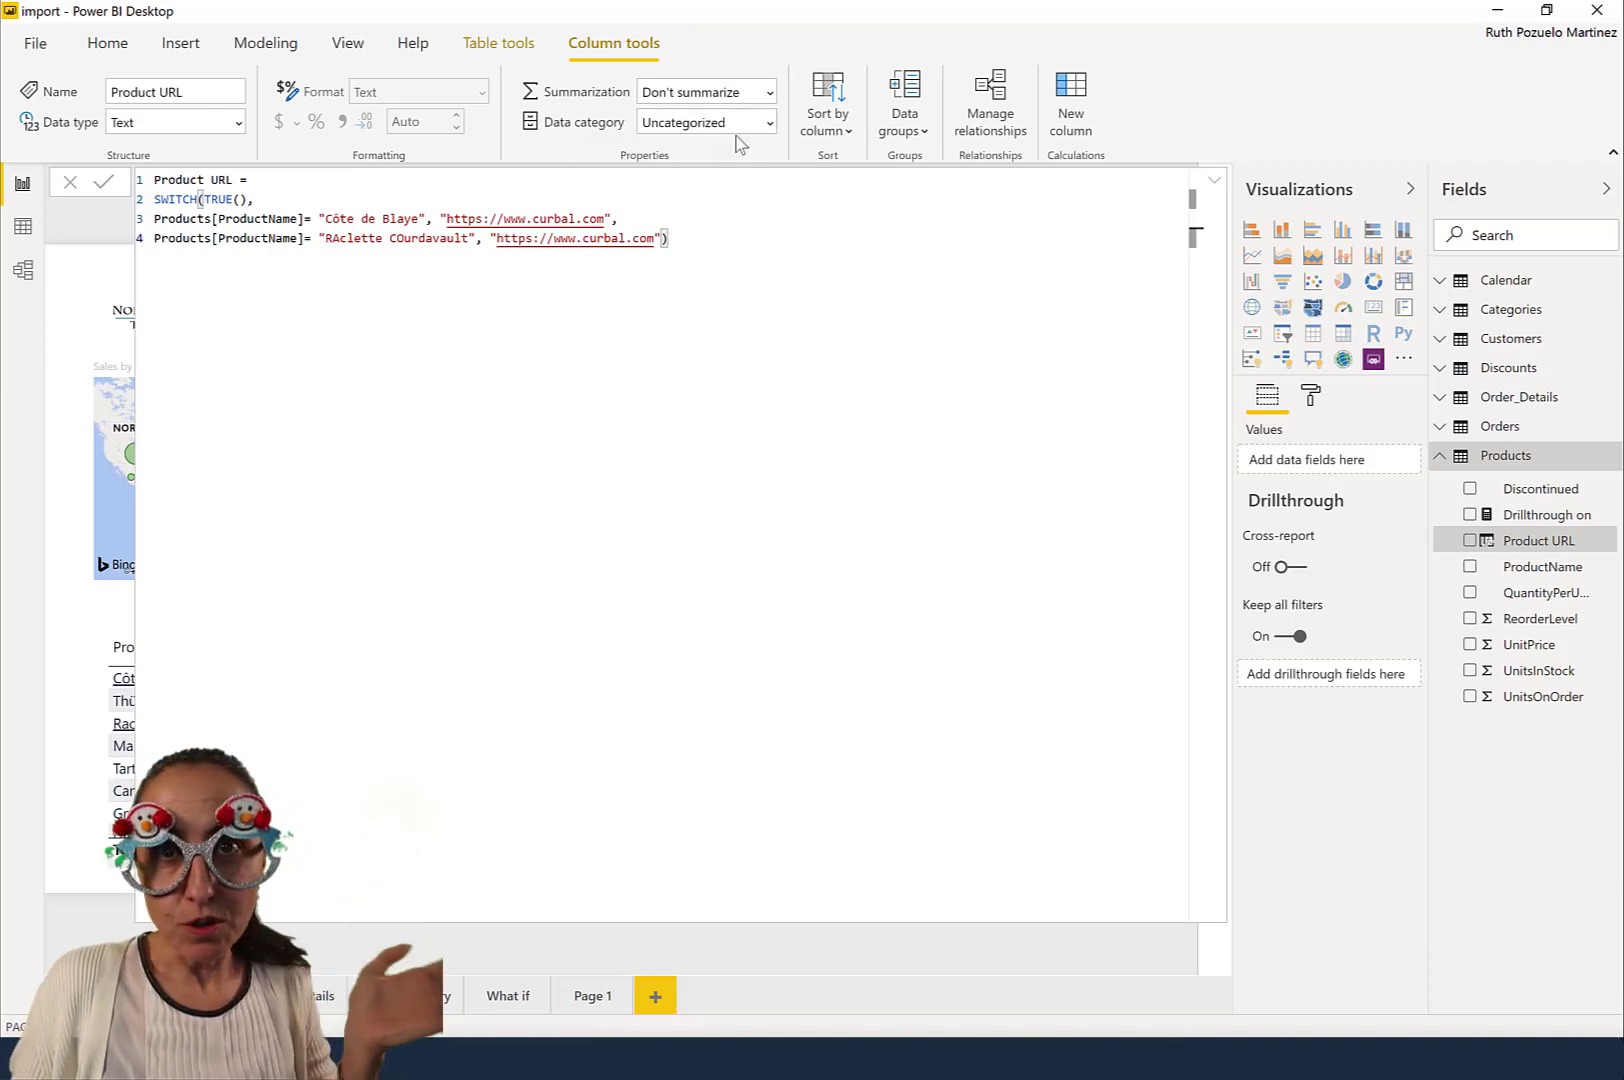
left_click(1216, 184)
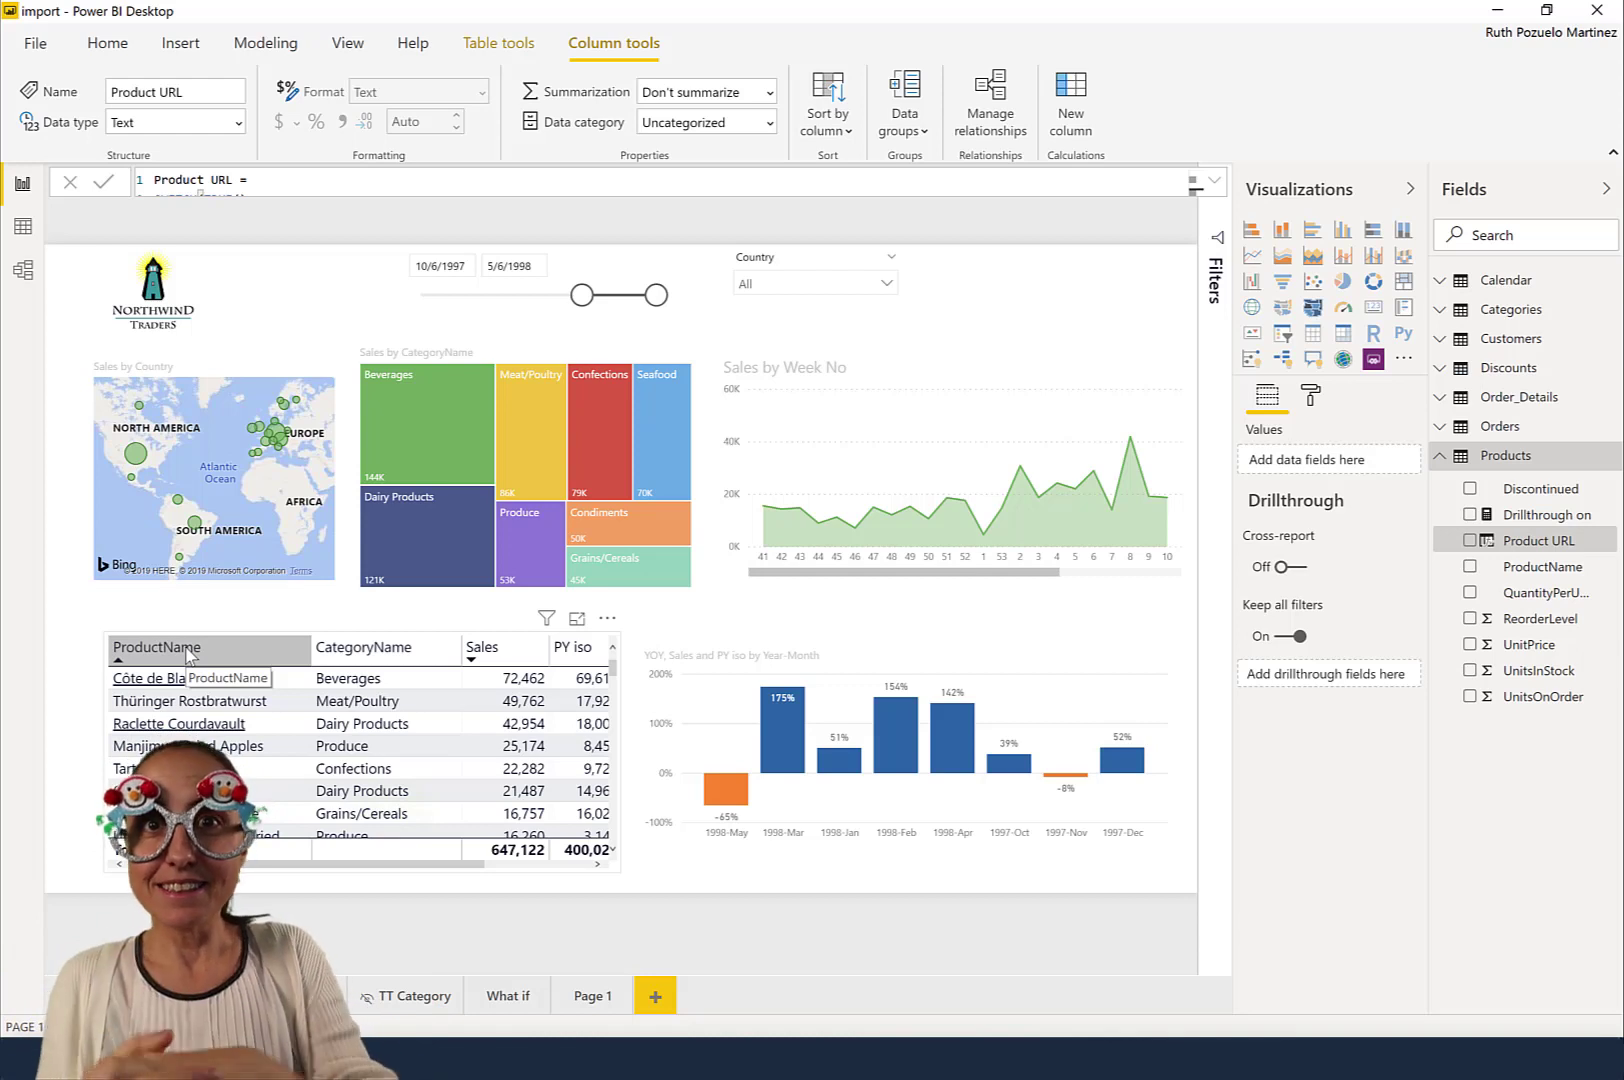
On Page 1, review the Goals format settings of the 13,992 Sales by Year Week KPI.
left_click(592, 1000)
left_click(878, 369)
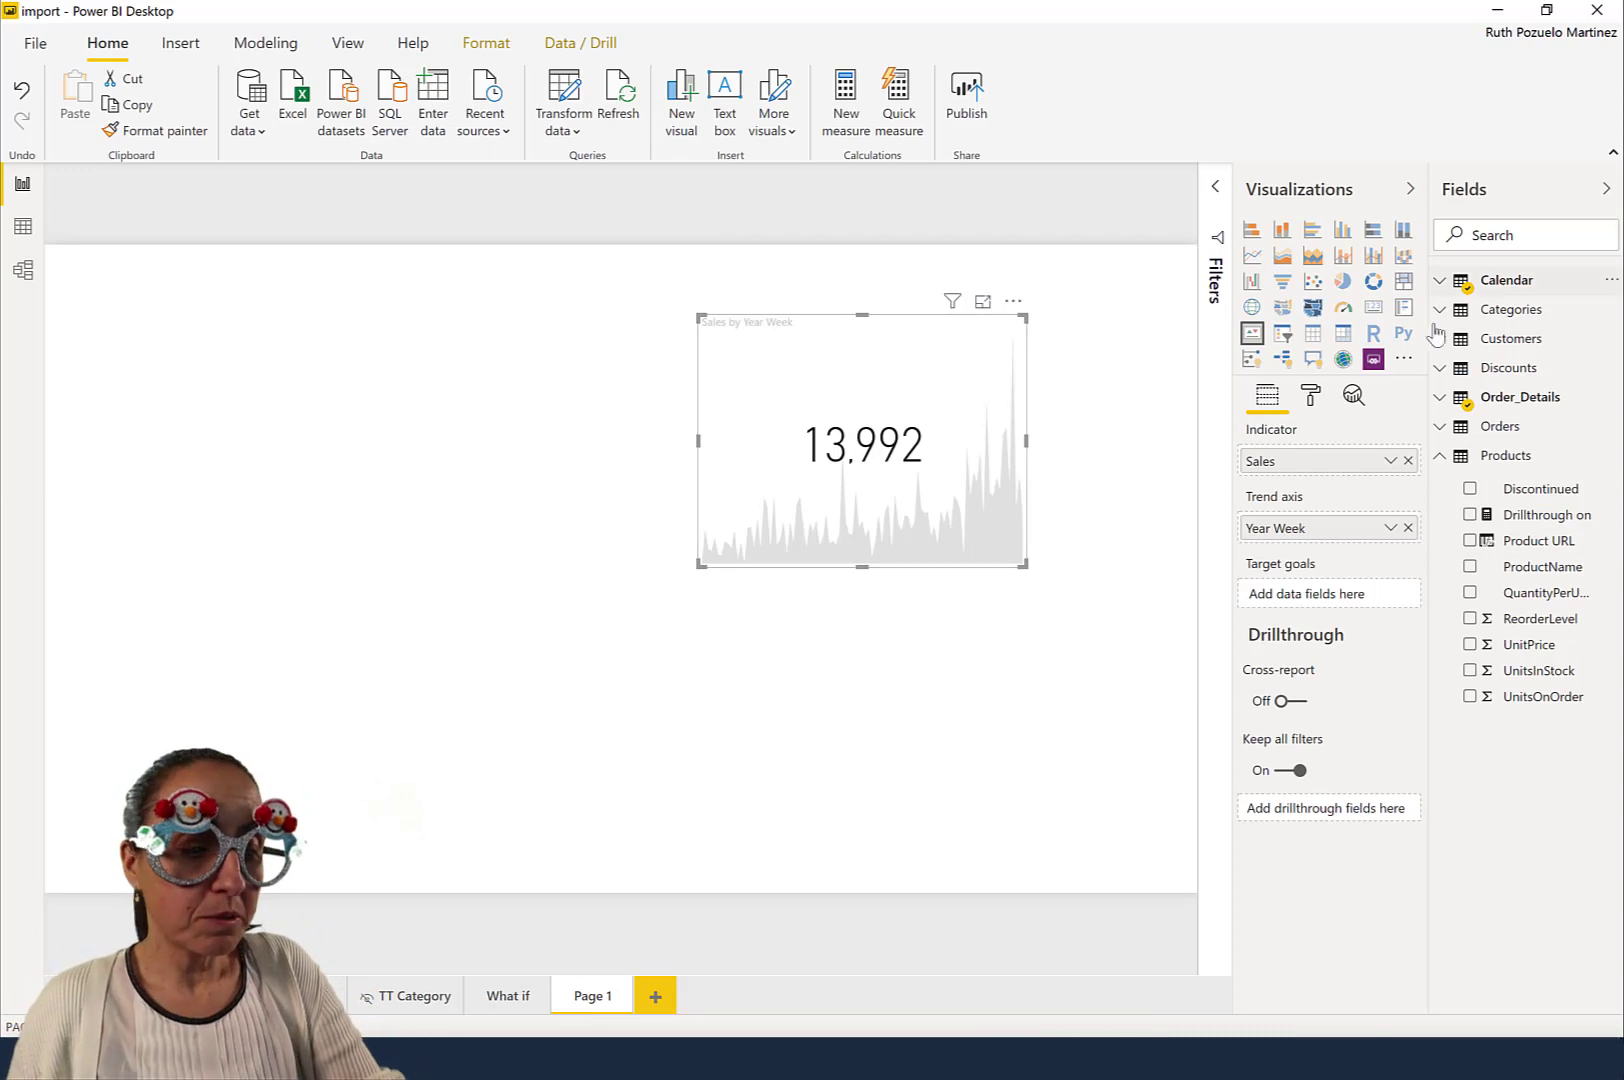
left_click(1311, 398)
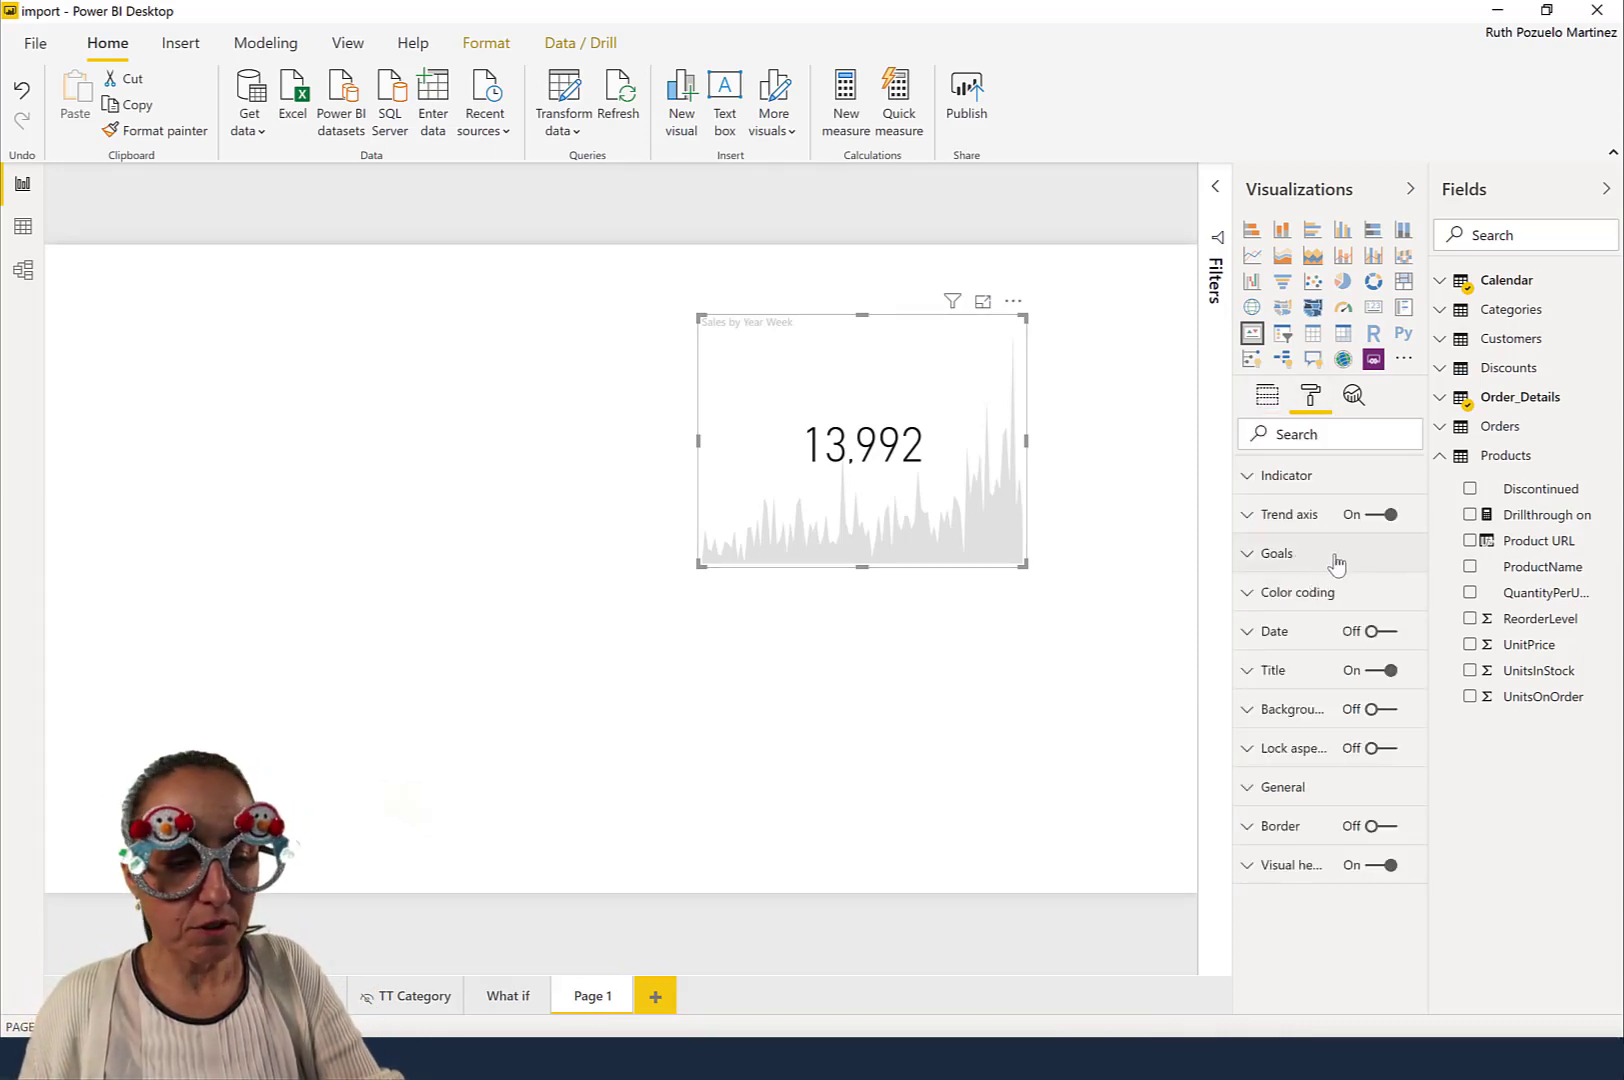
left_click(1345, 555)
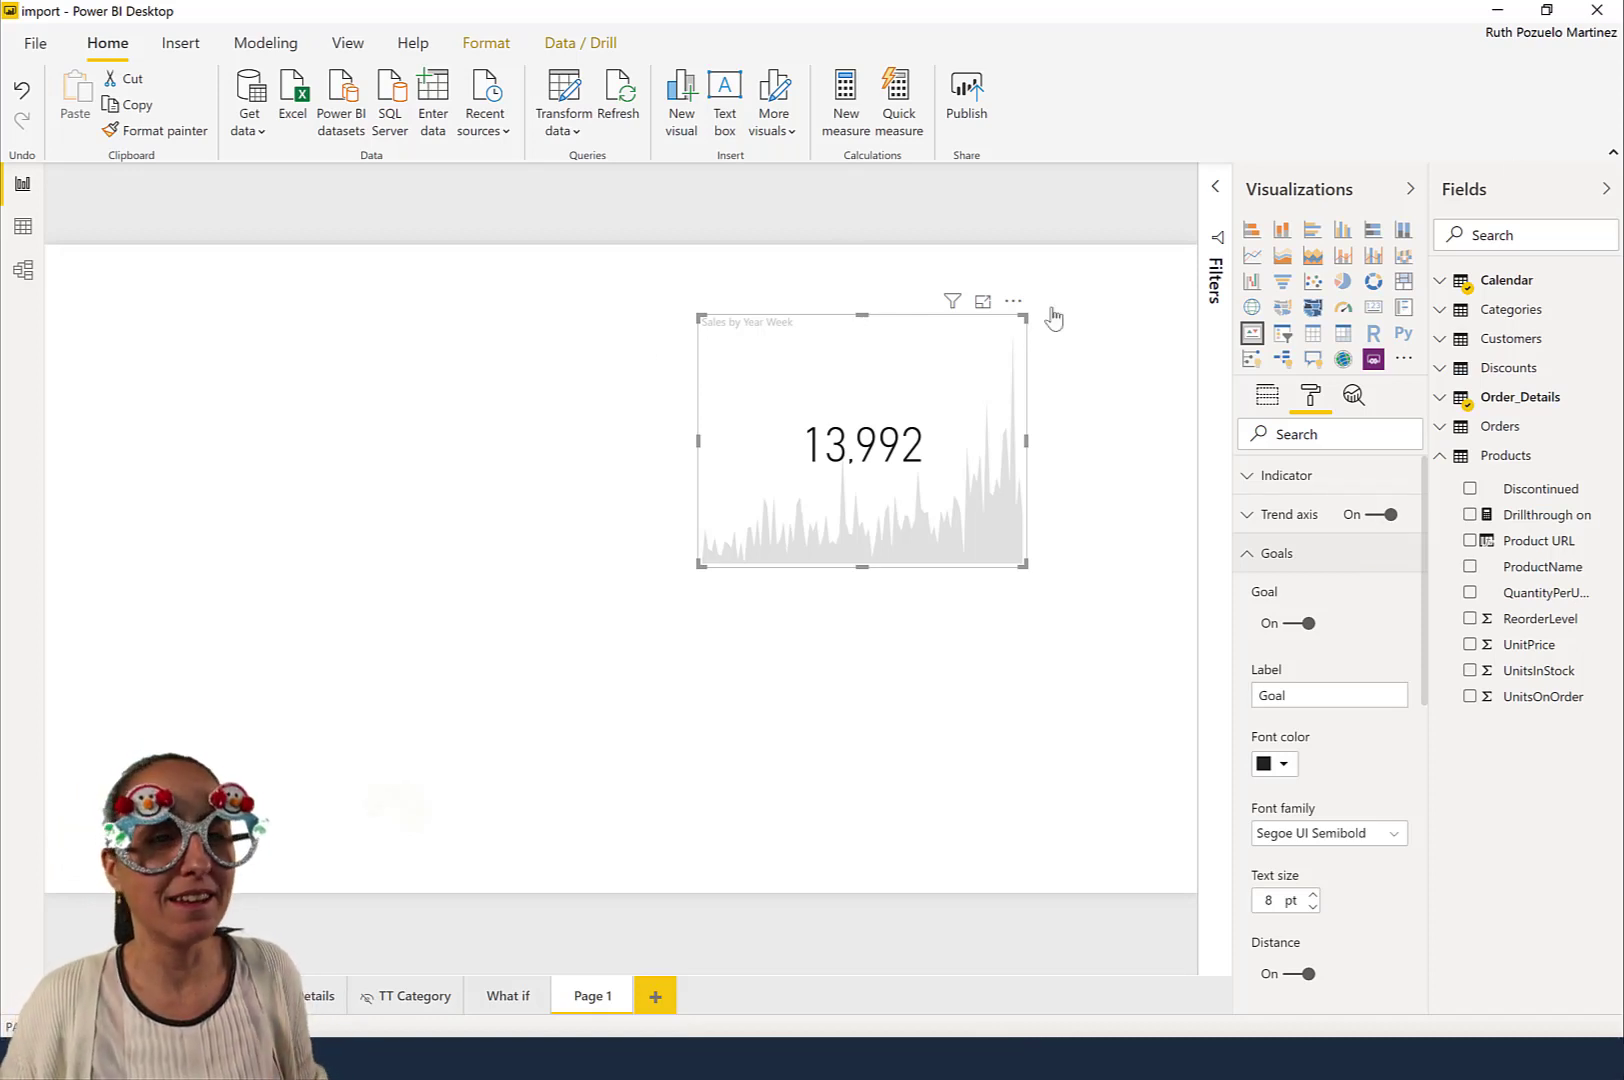
left_click(1067, 458)
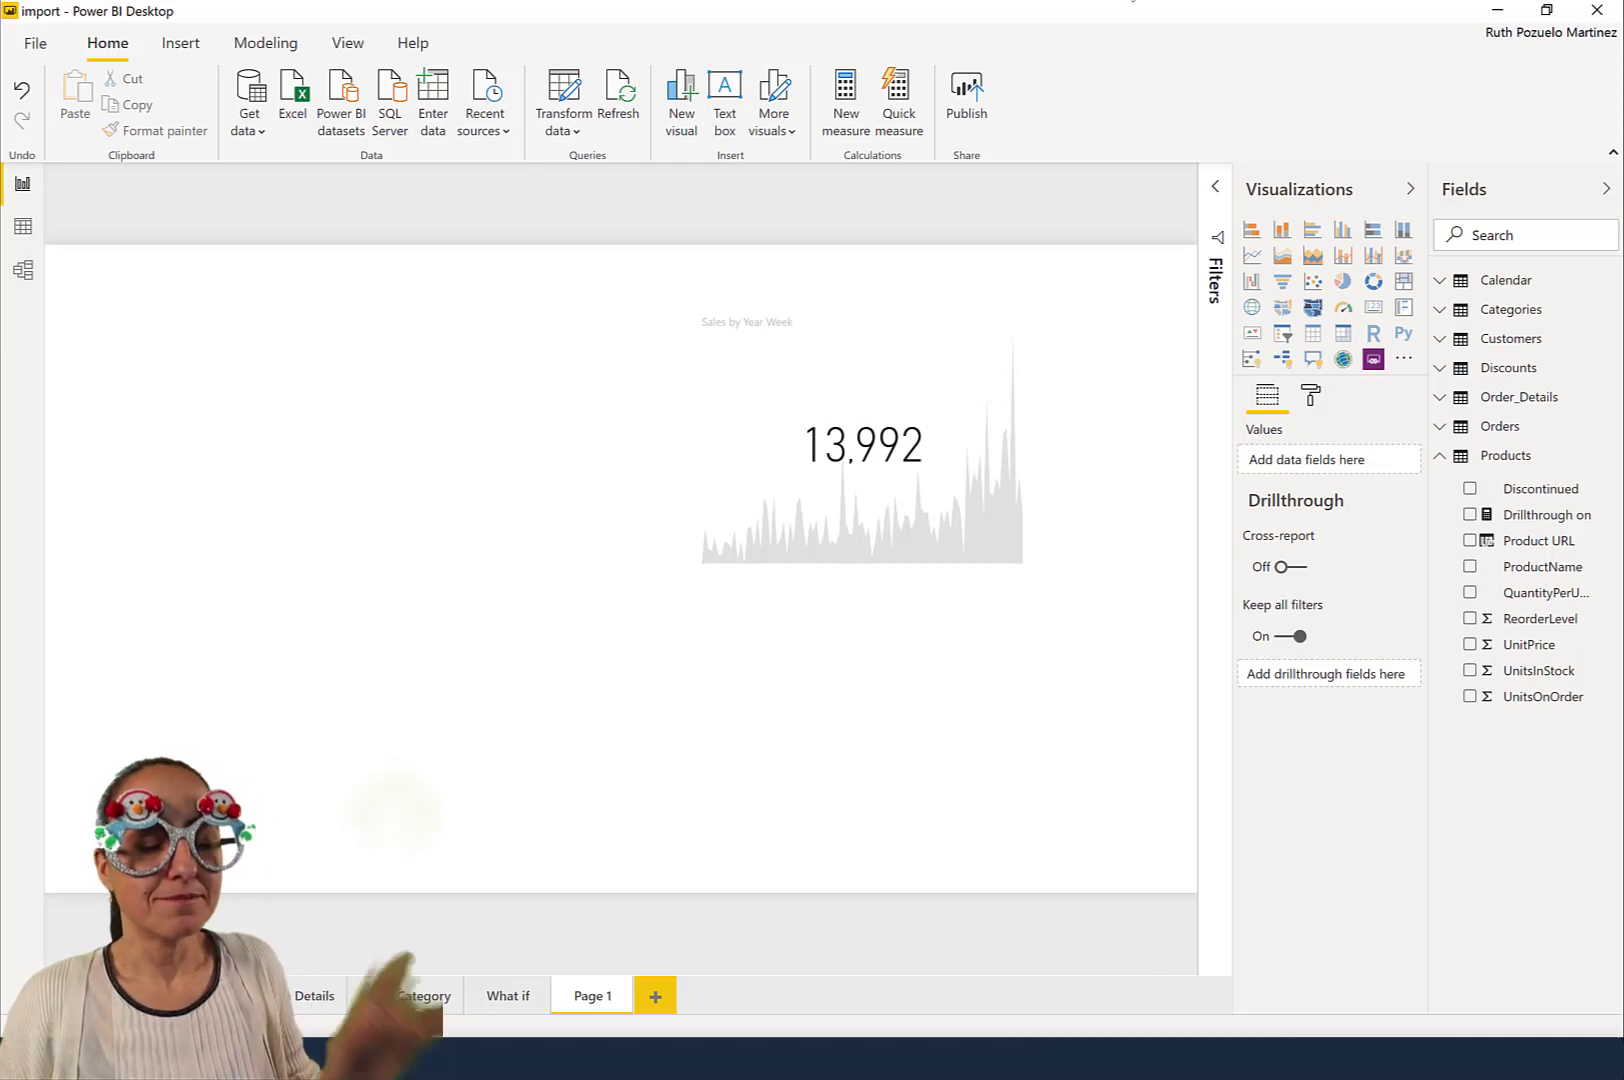
Expand the Filters pane and hide the page filters from report readers.
left_click(1216, 189)
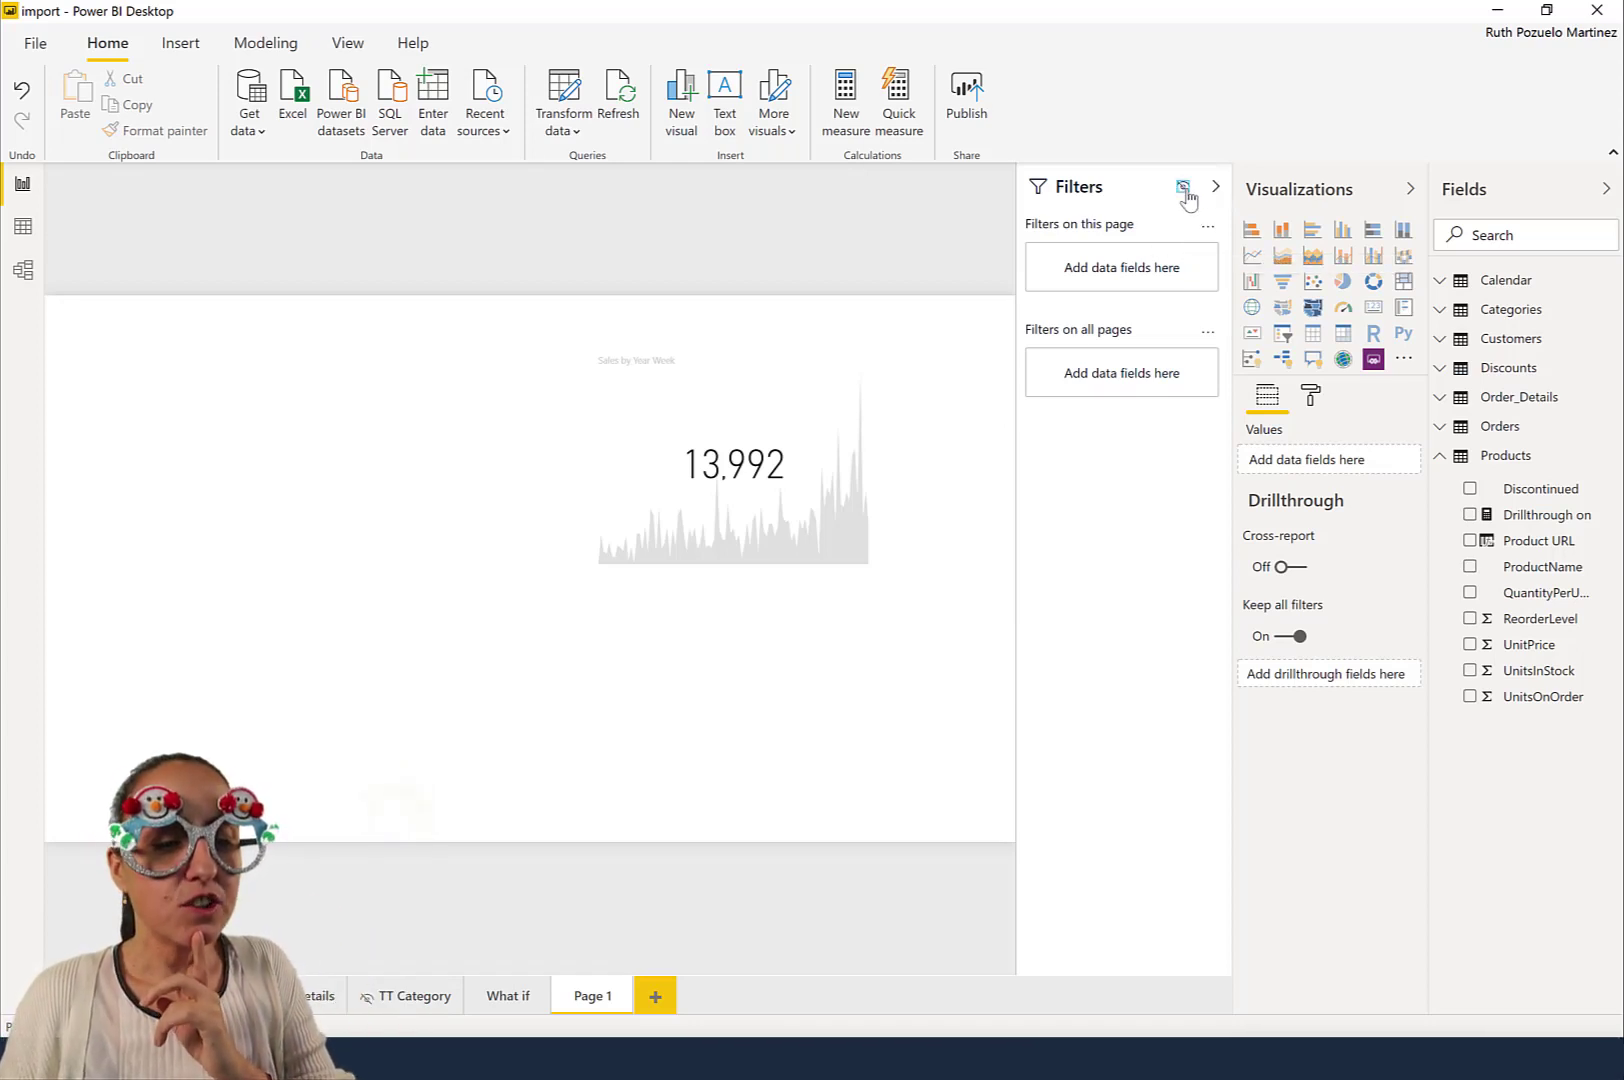
left_click(1184, 190)
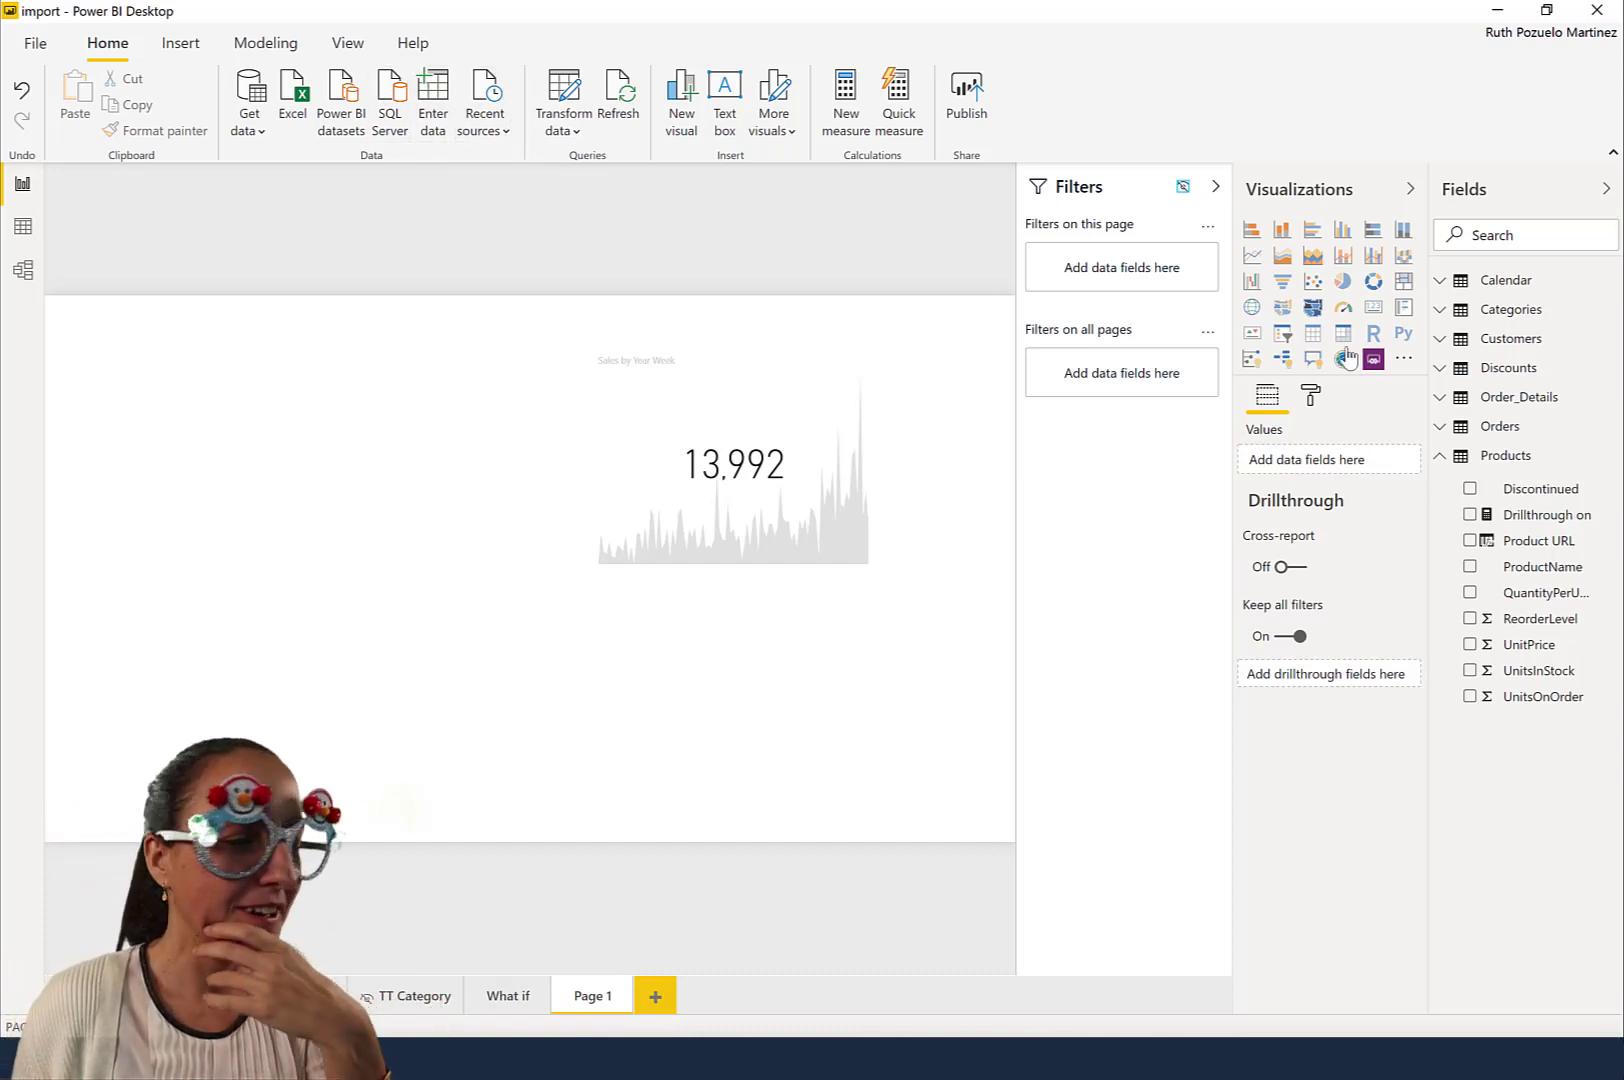
left_click(205, 52)
Close the Filters pane from the View ribbon so the canvas widens.
left_click(268, 46)
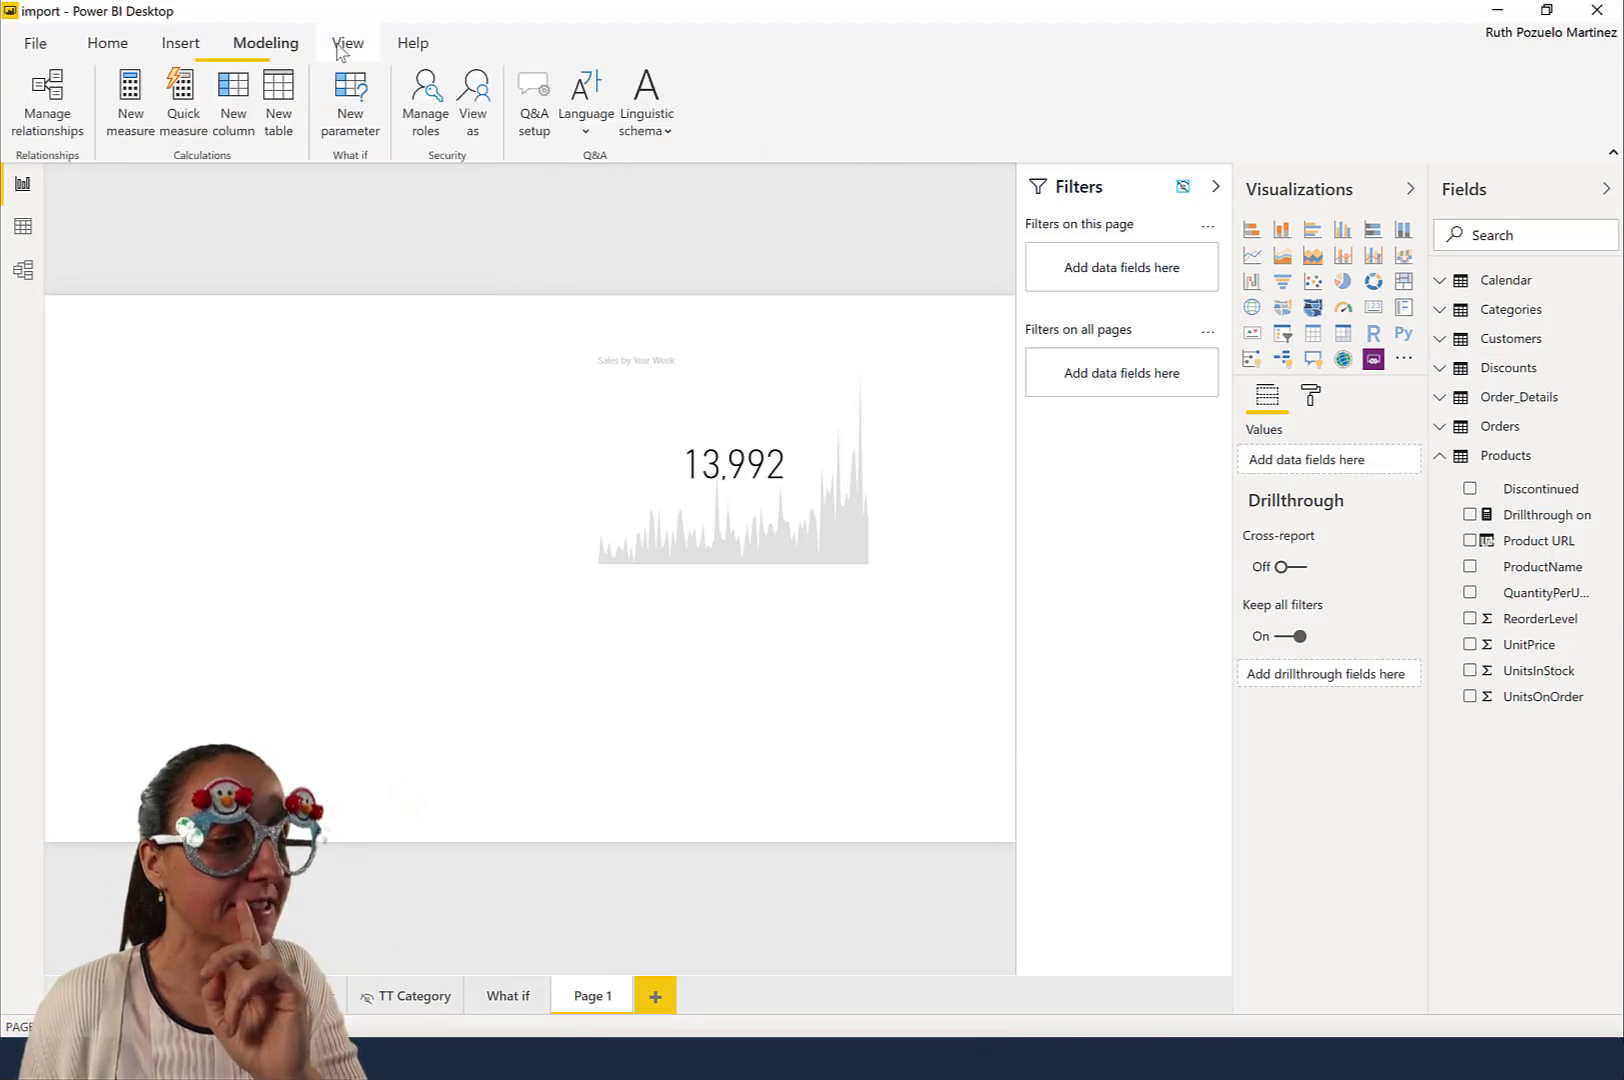
left_click(348, 46)
left_click(840, 126)
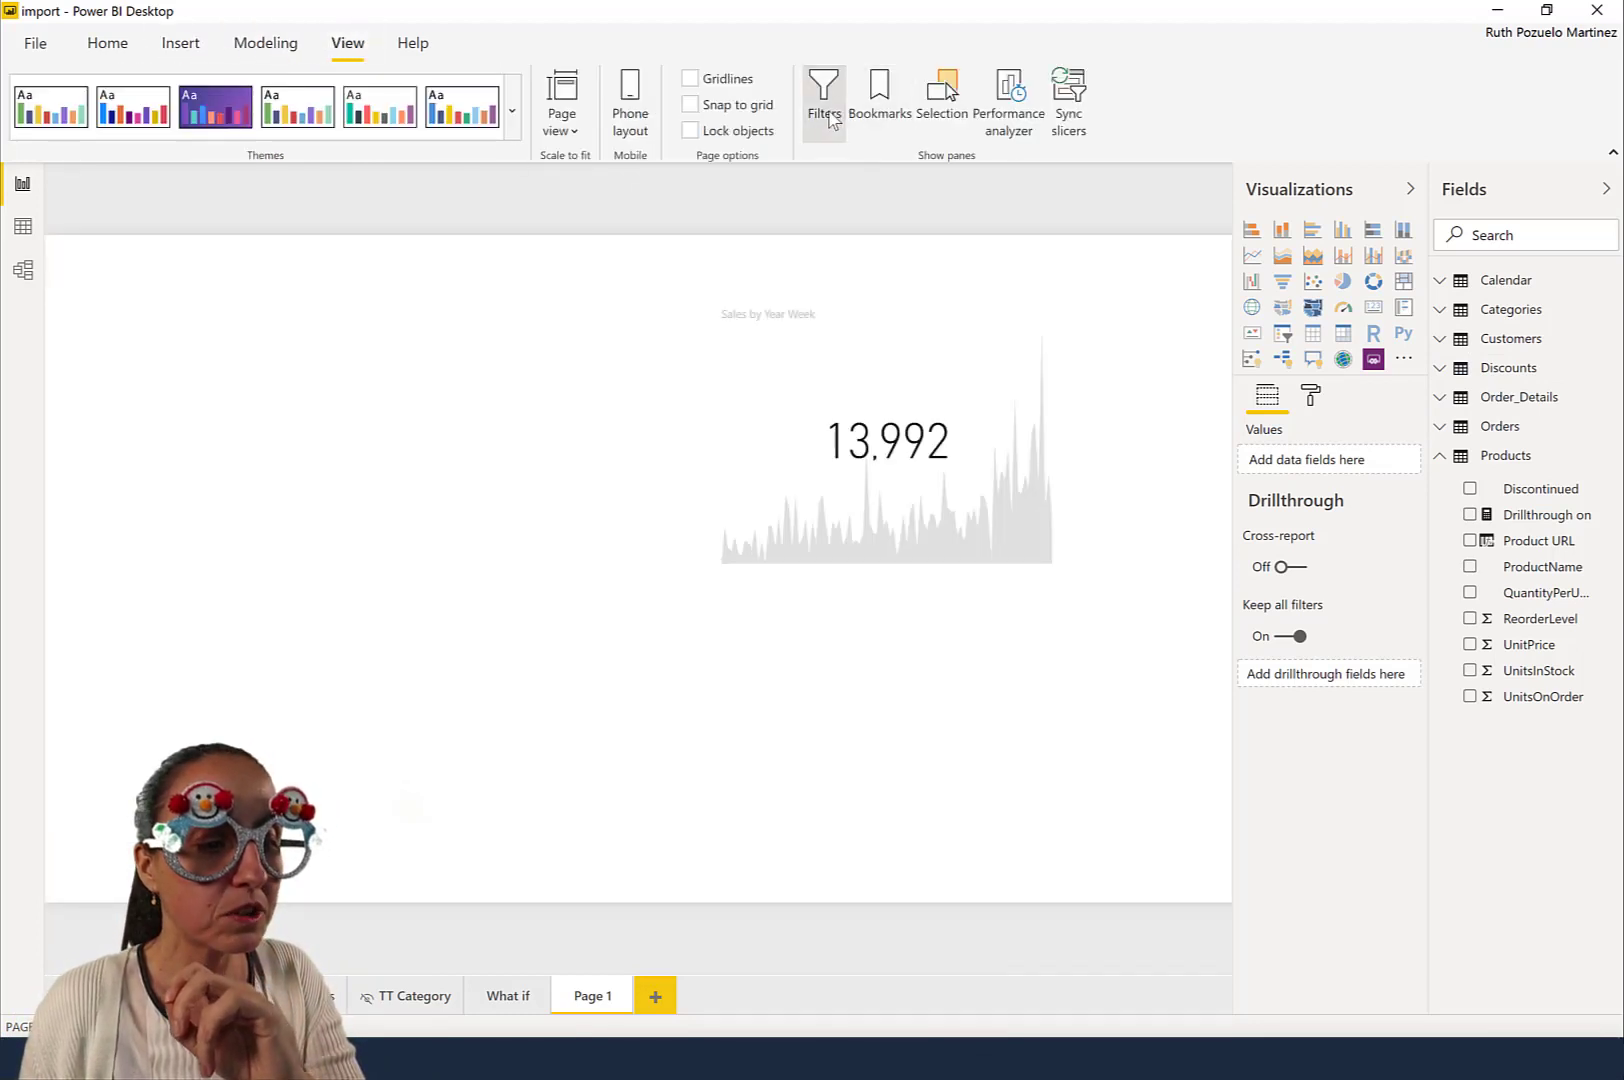
left_click(832, 121)
left_click(828, 120)
left_click(828, 120)
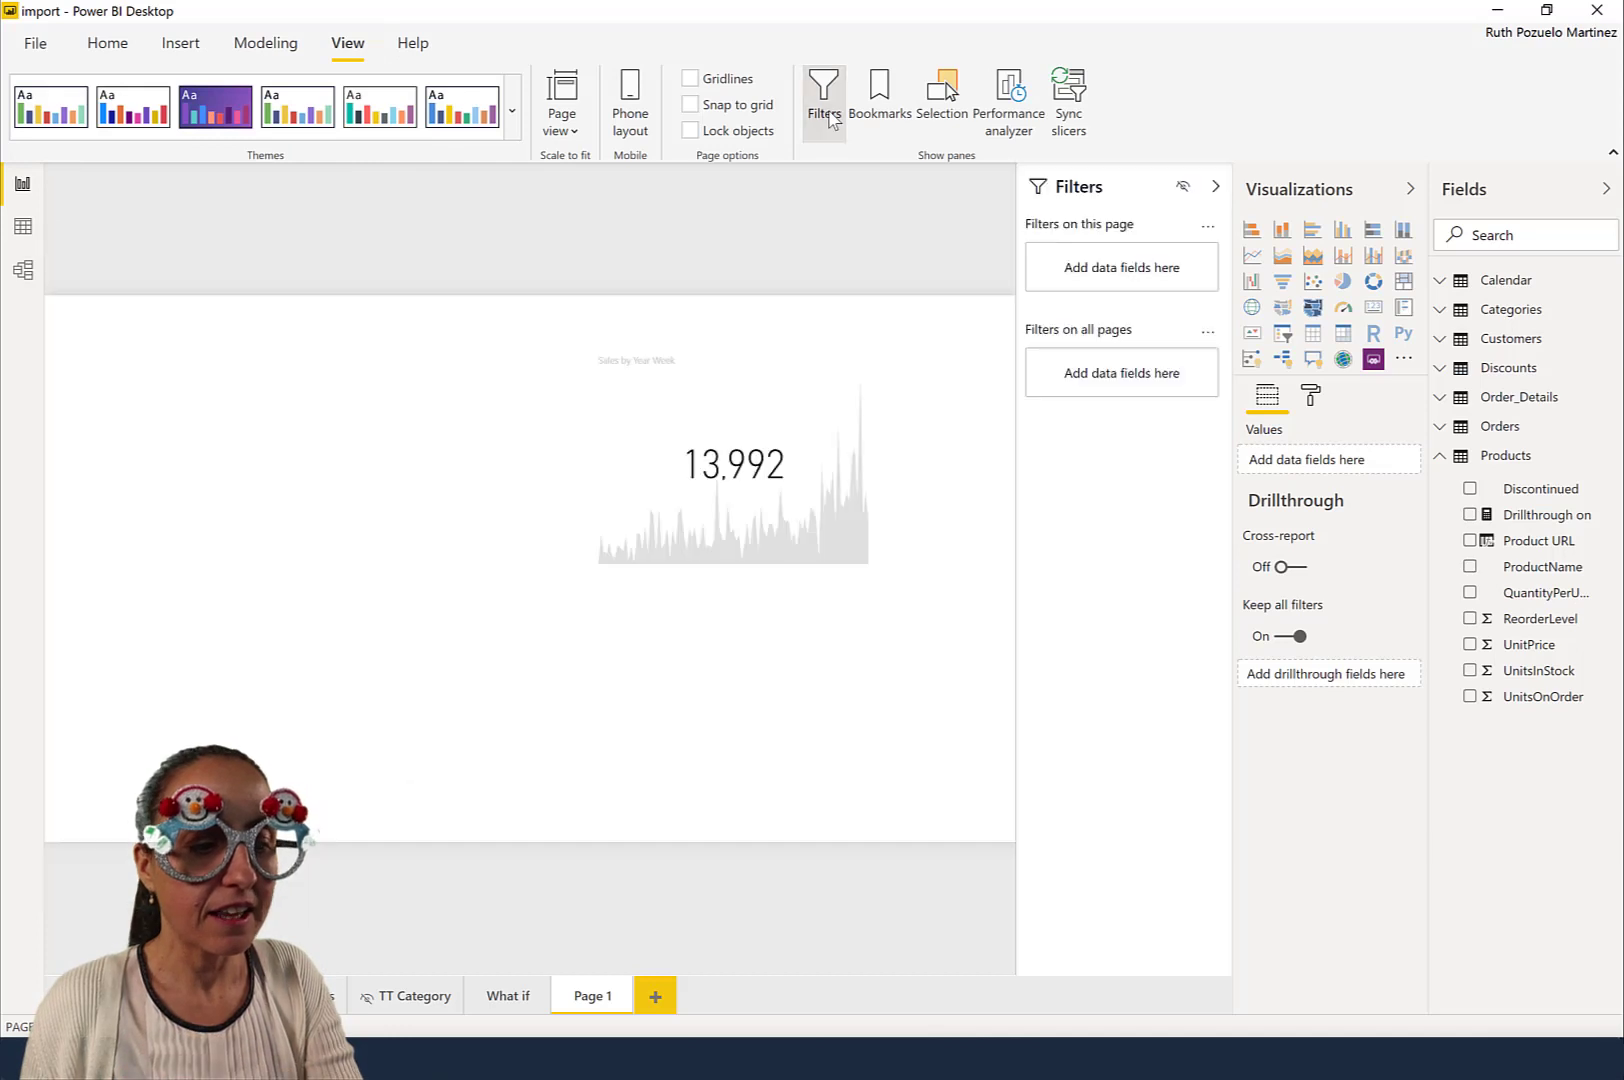
left_click(829, 121)
left_click(829, 120)
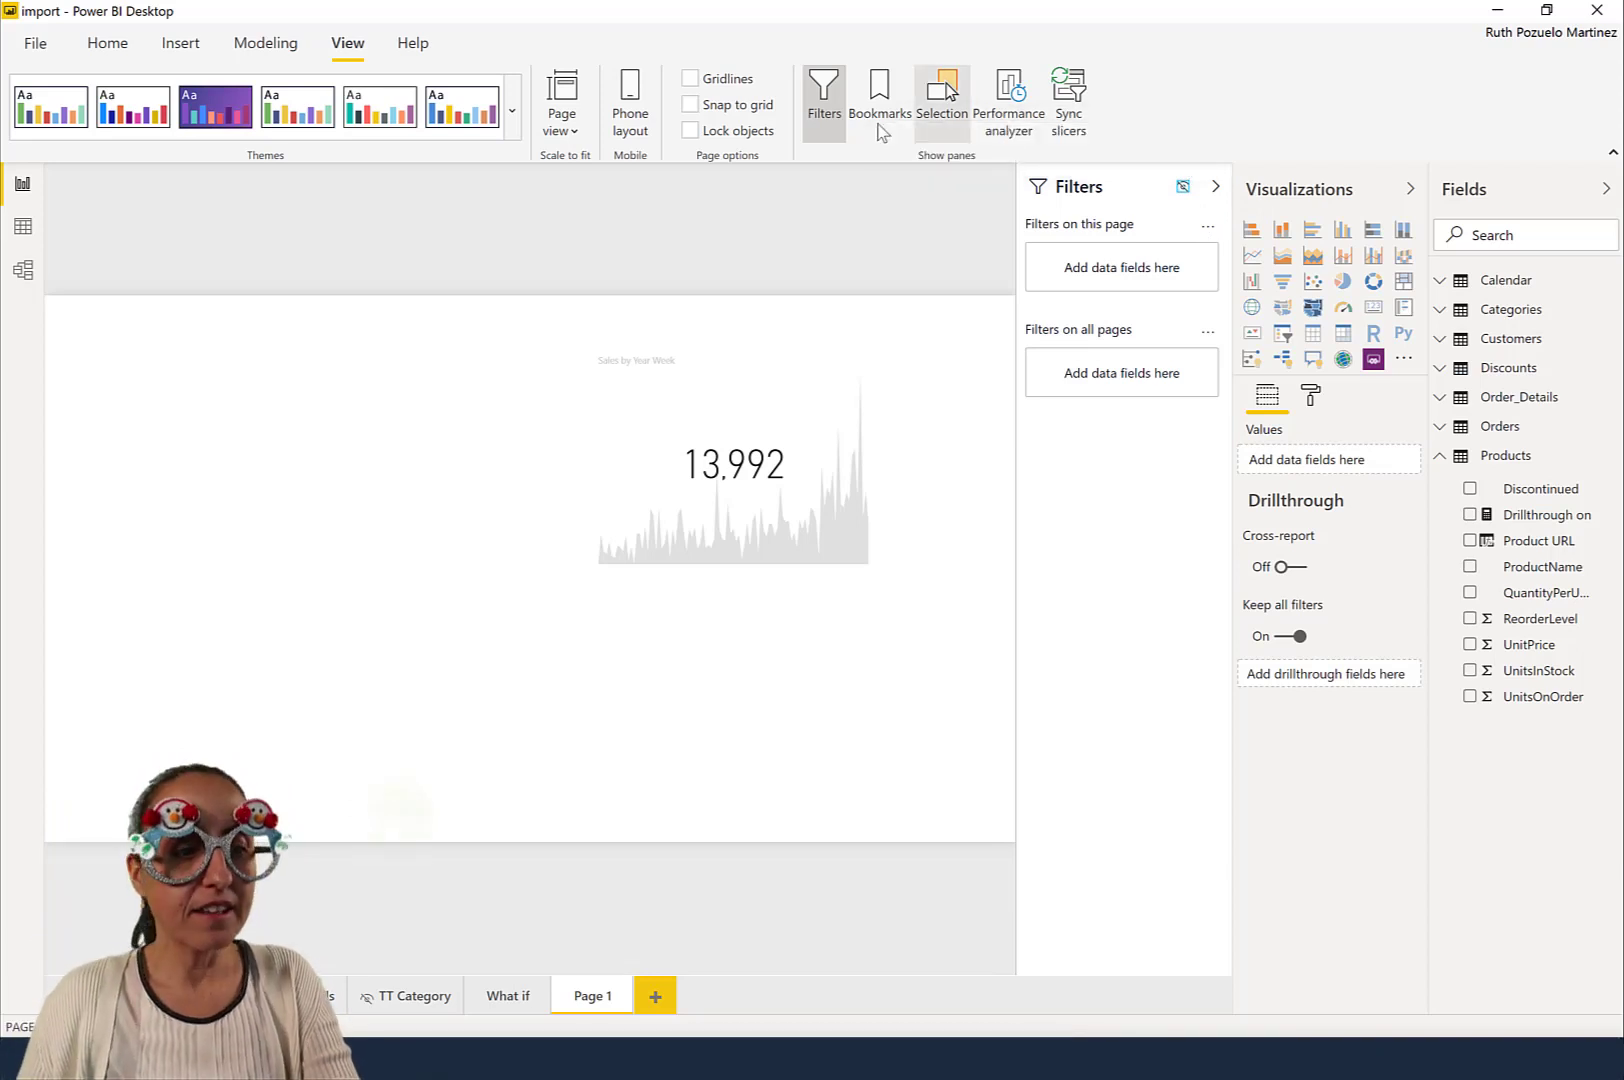
left_click(830, 140)
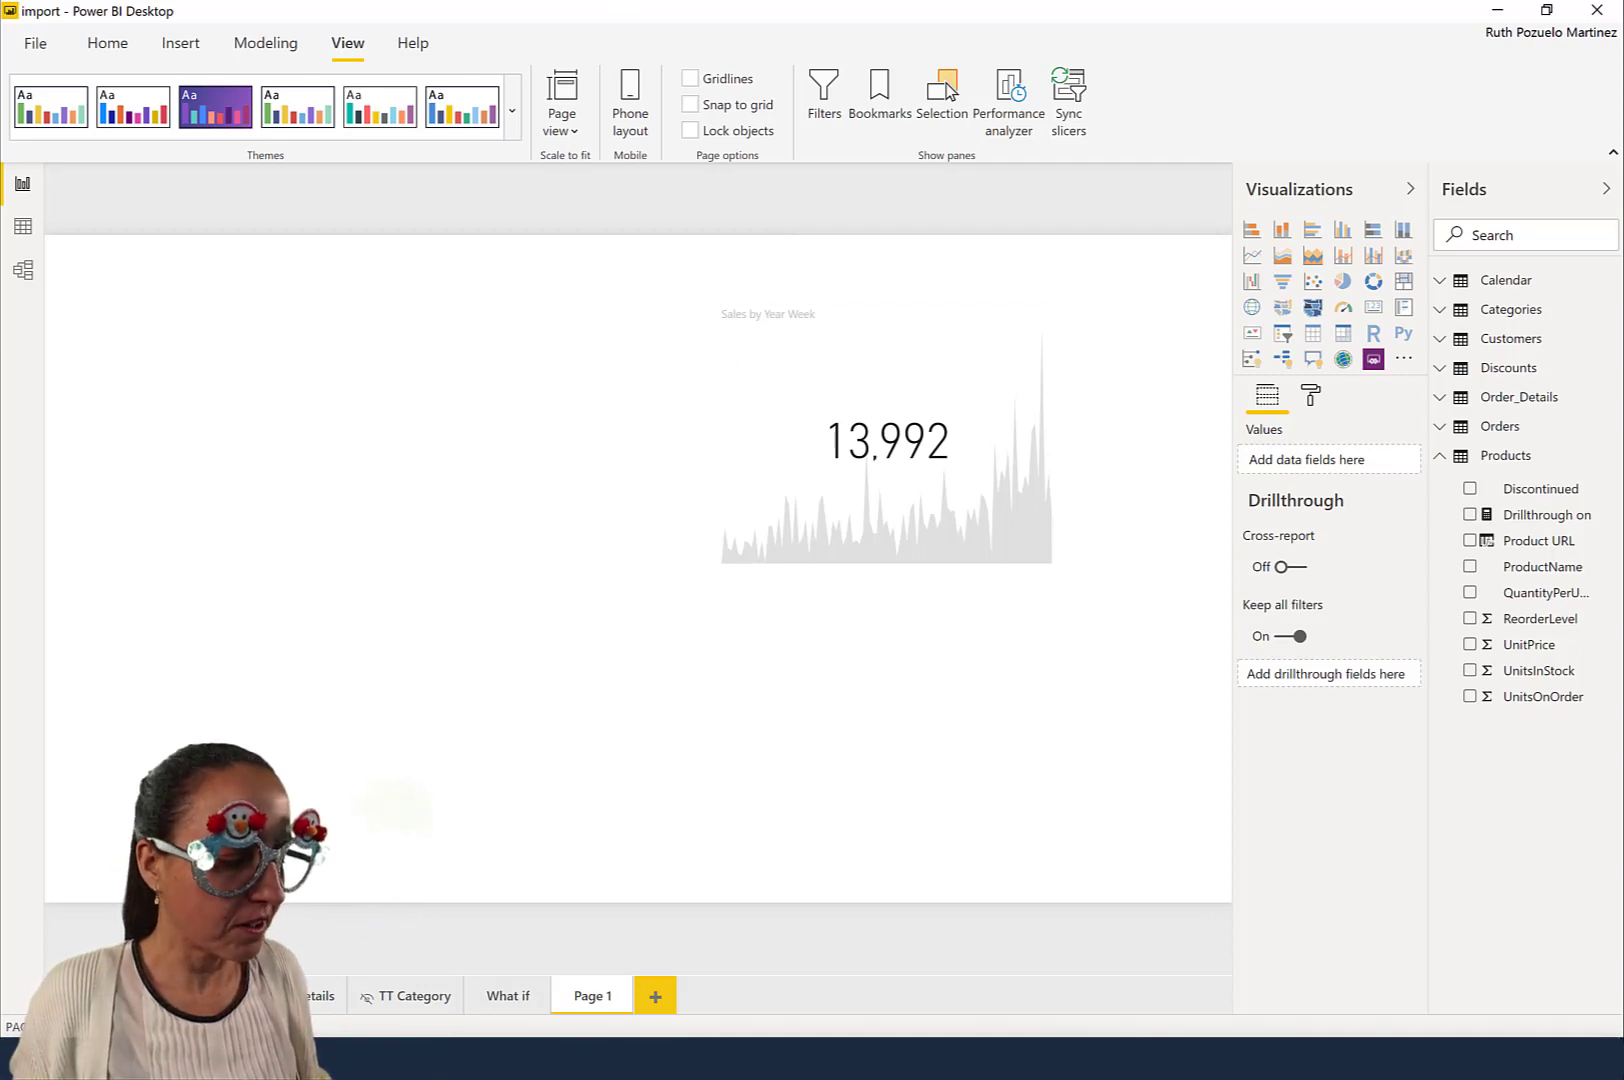
Switch to the page refresh report window and collapse its conditional formatting settings.
left_click(238, 1058)
key("Escape")
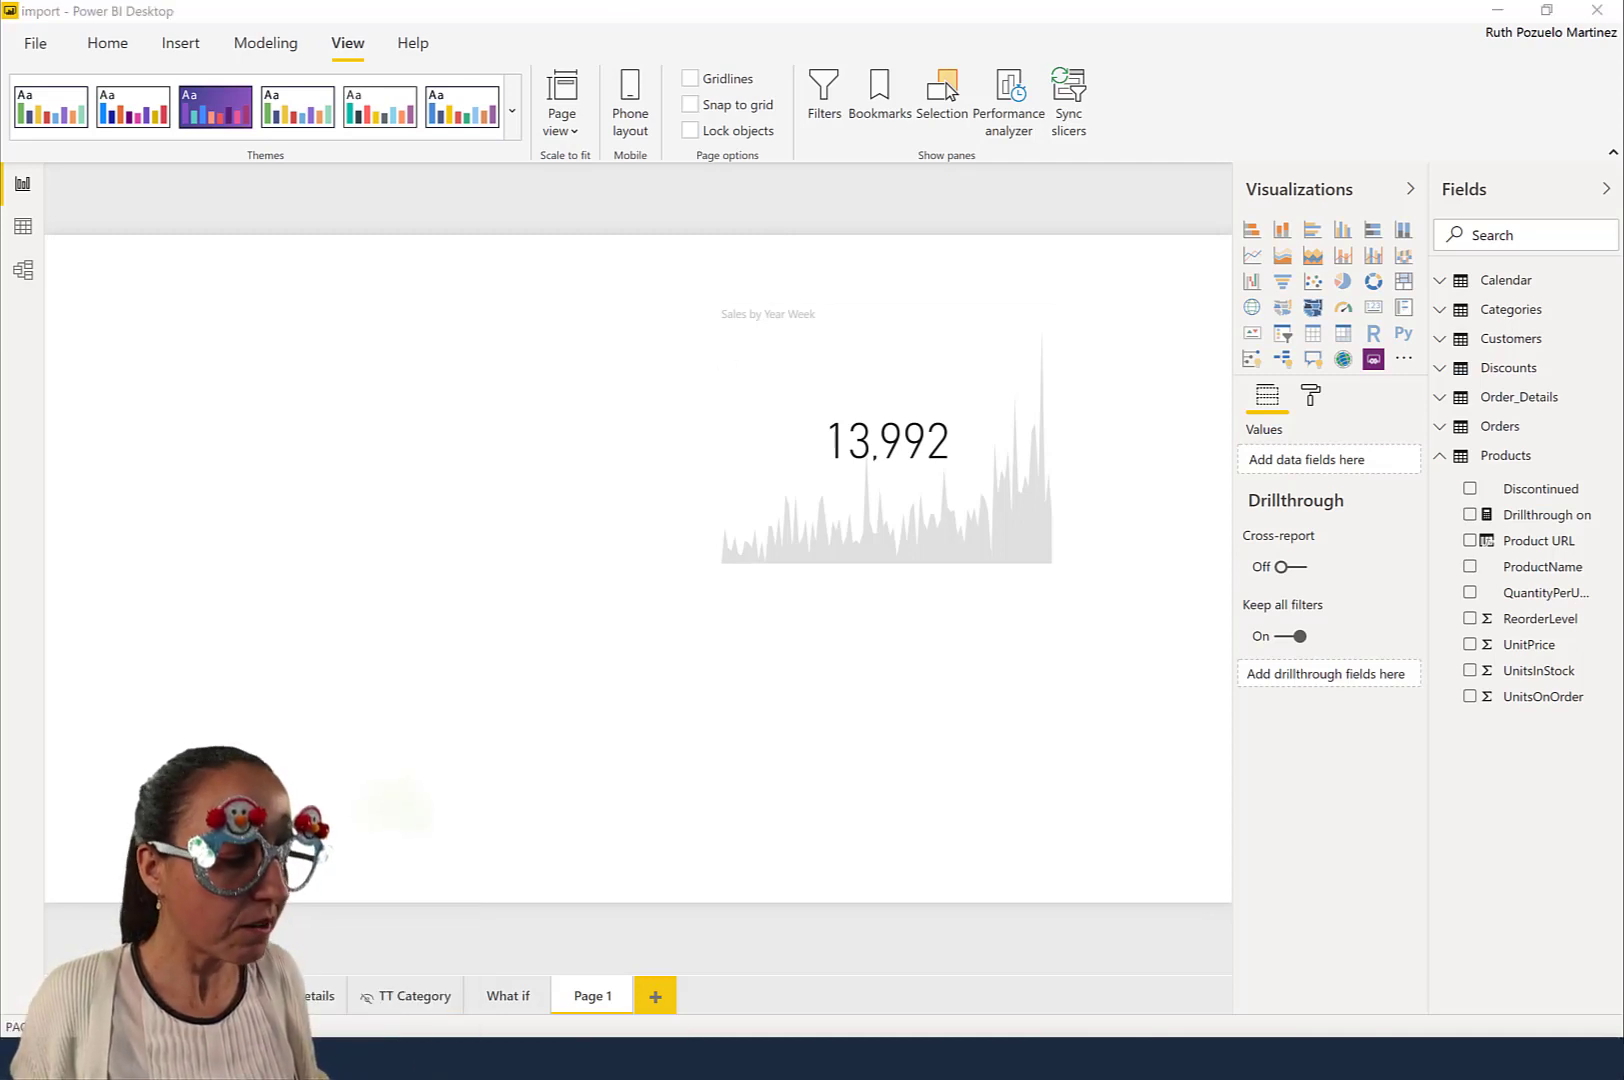
left_click(238, 1058)
left_click(360, 950)
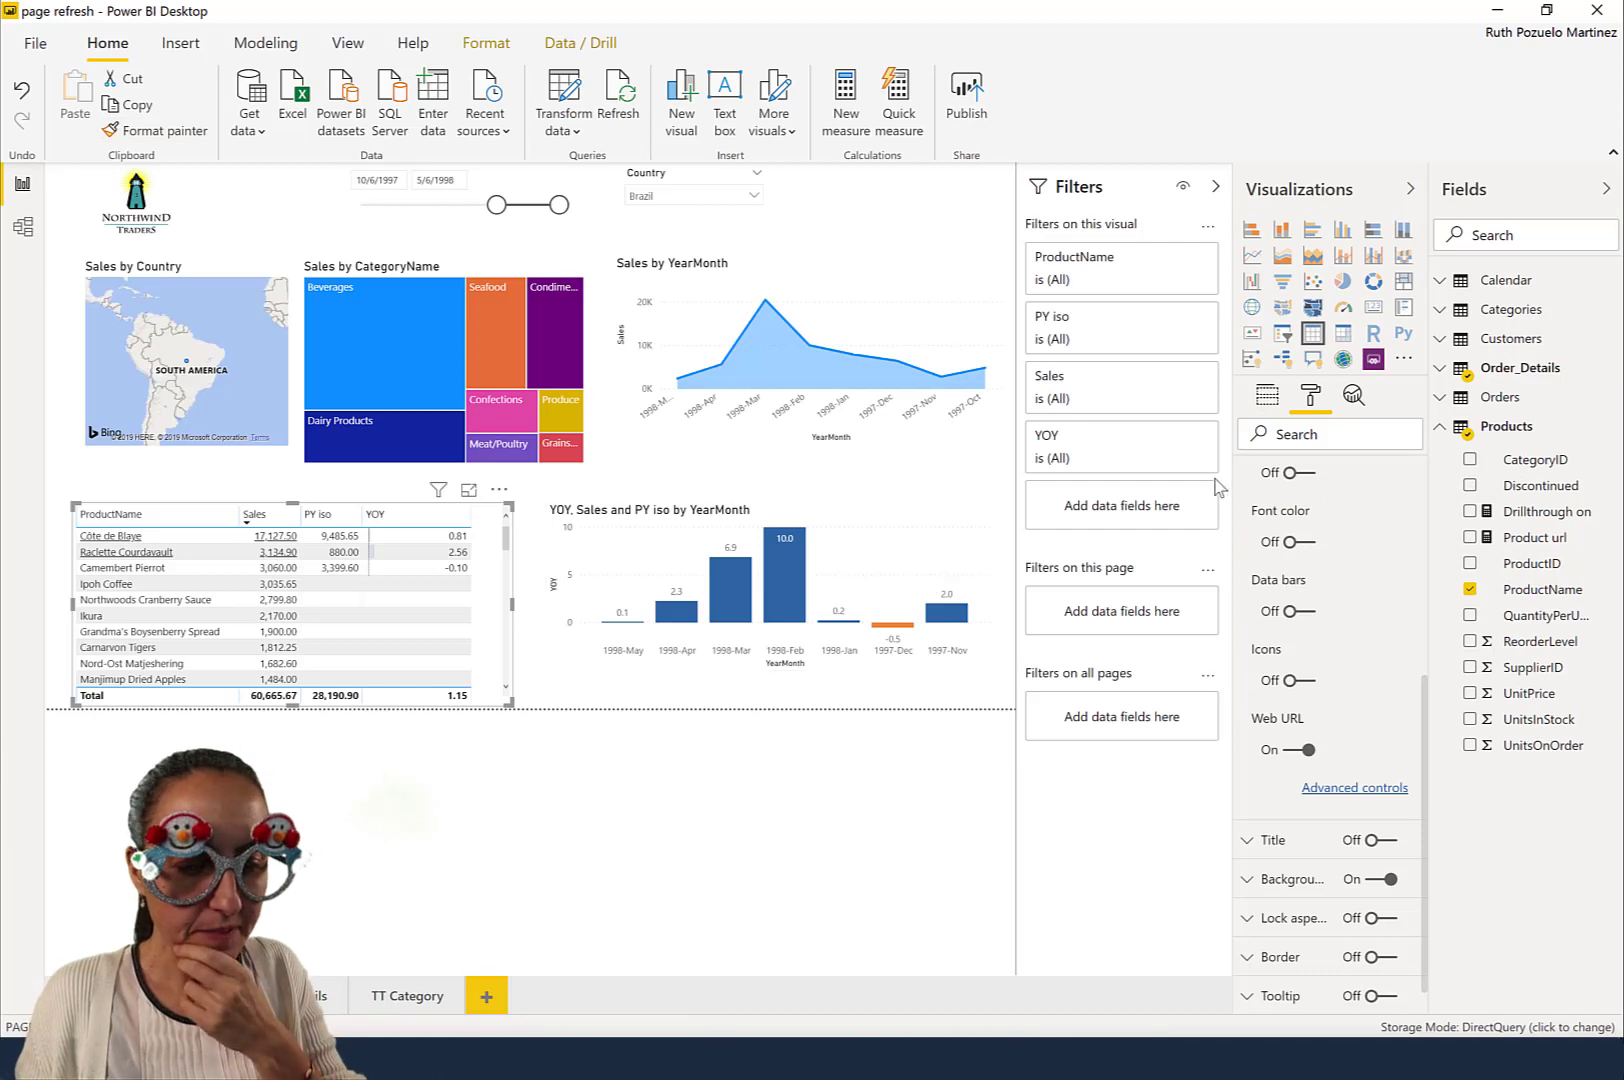
scroll(1370, 560, "up", 5)
left_click(1267, 752)
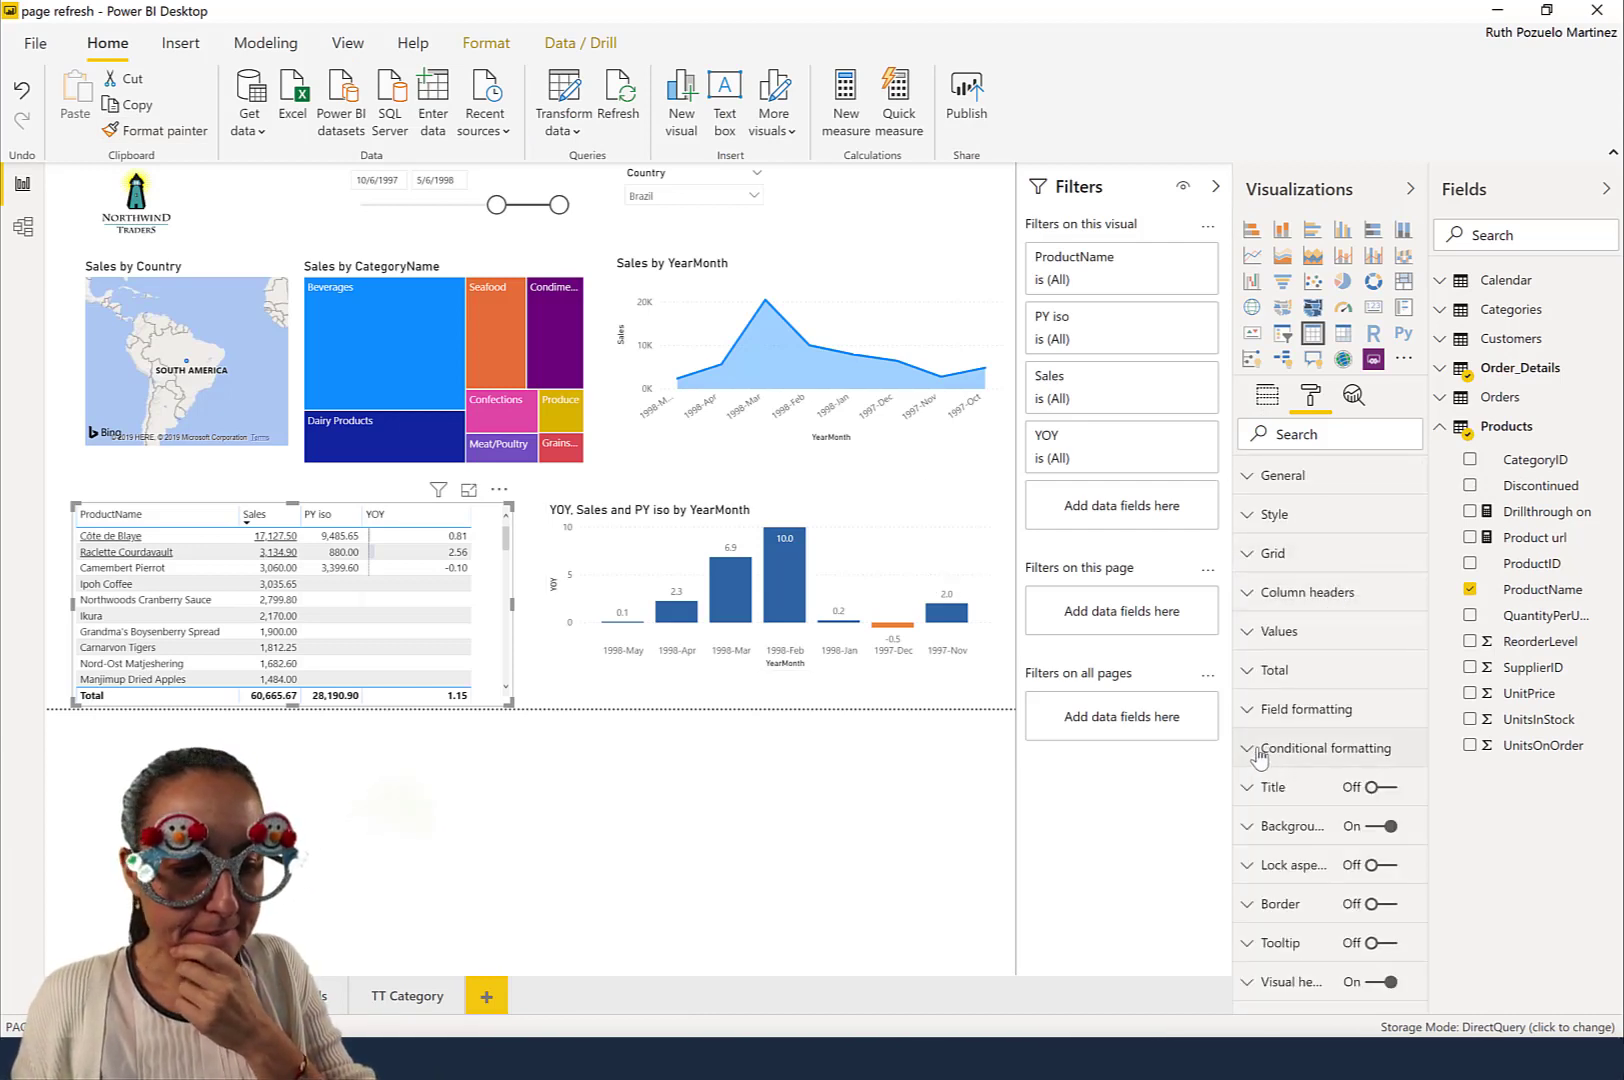
In the page Format options, turn on automatic page refresh and expand its 30-minute settings.
left_click(903, 697)
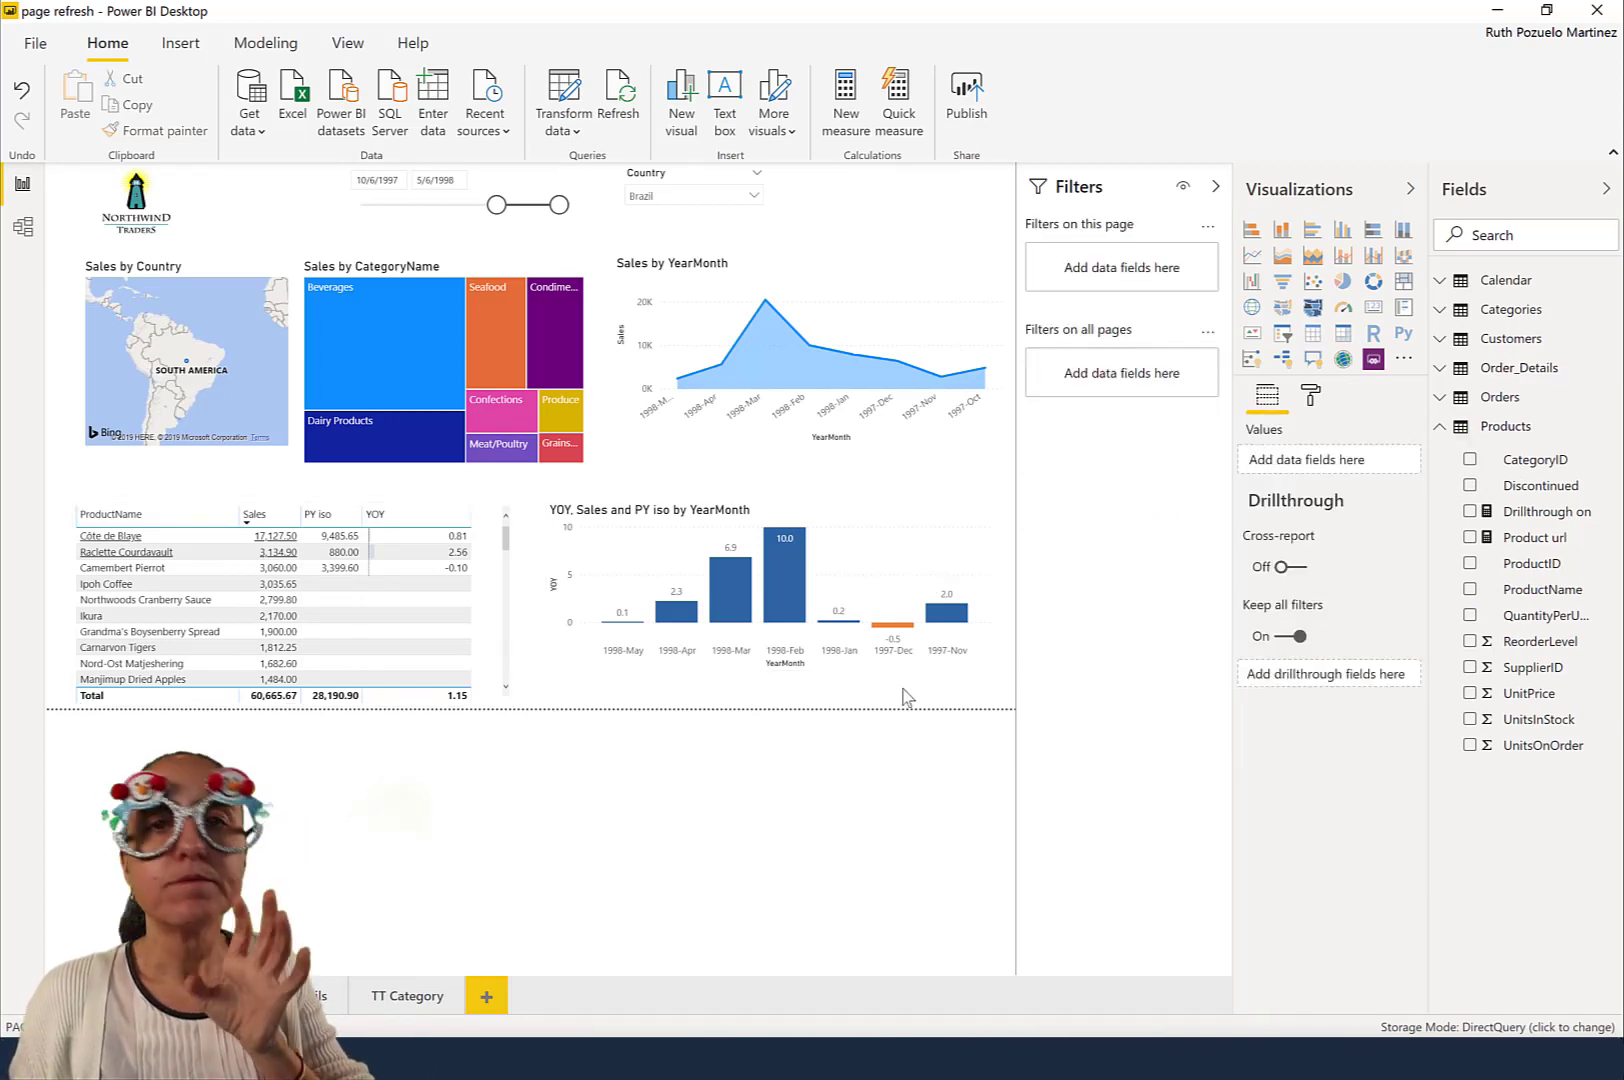
left_click(1330, 396)
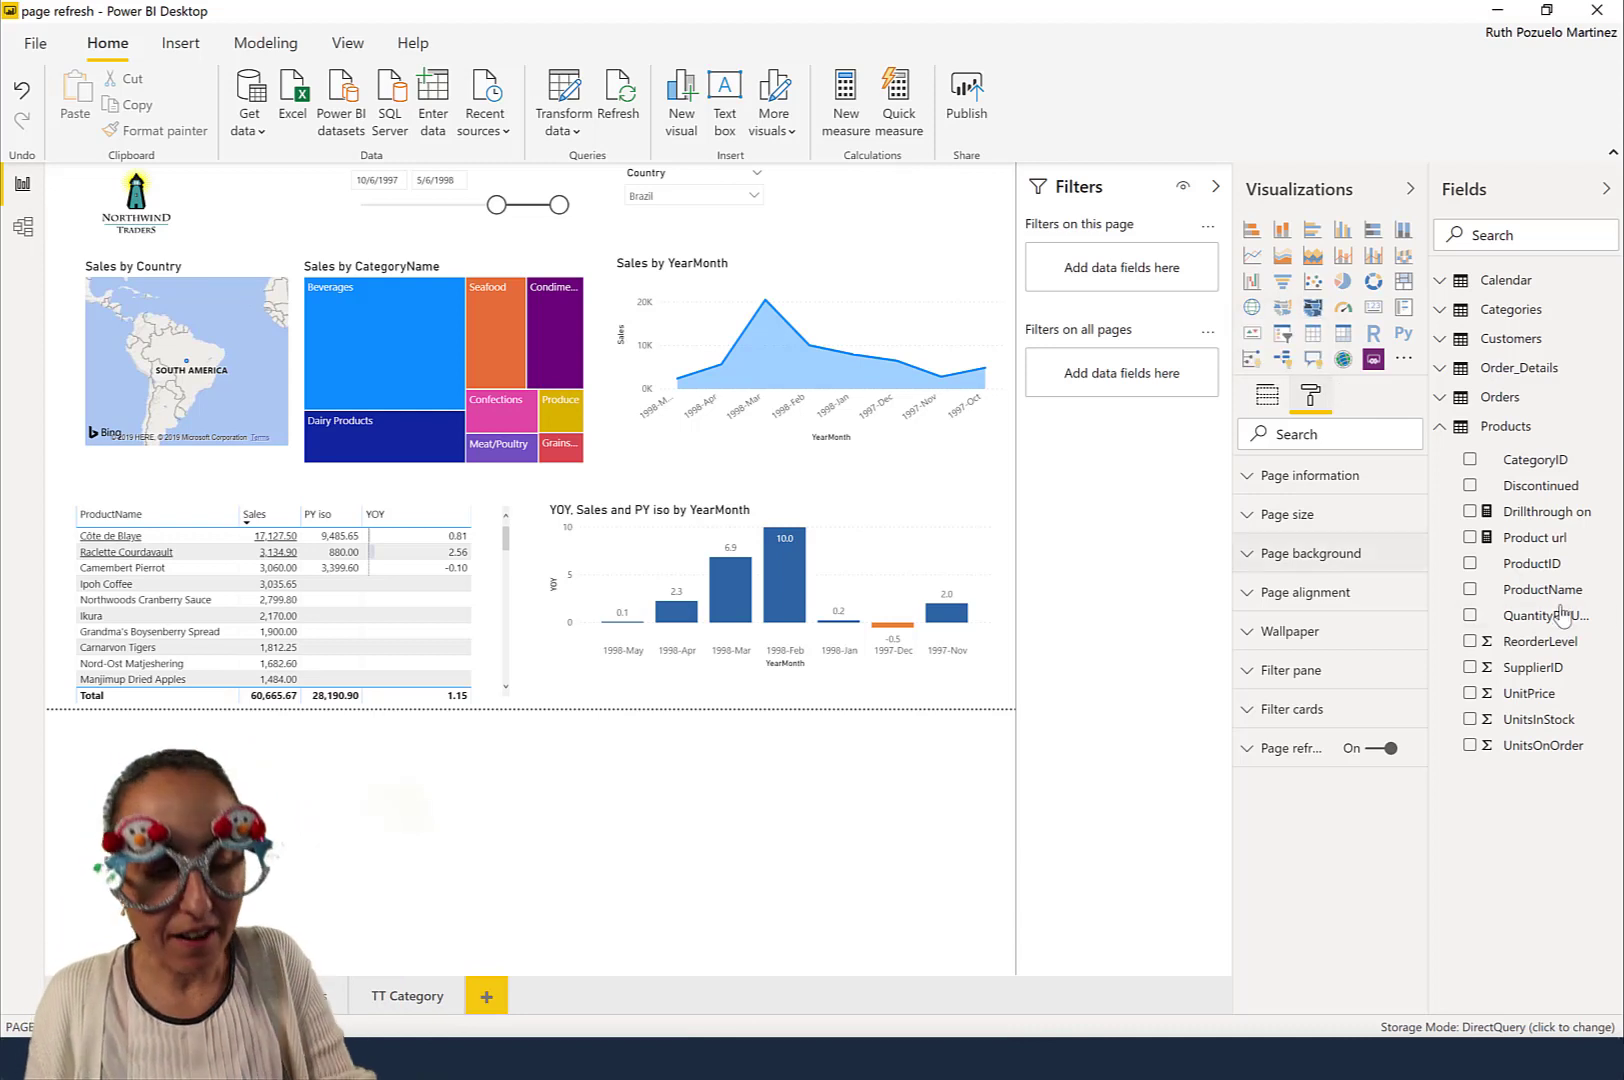
left_click(1368, 752)
left_click(1368, 755)
left_click(1310, 750)
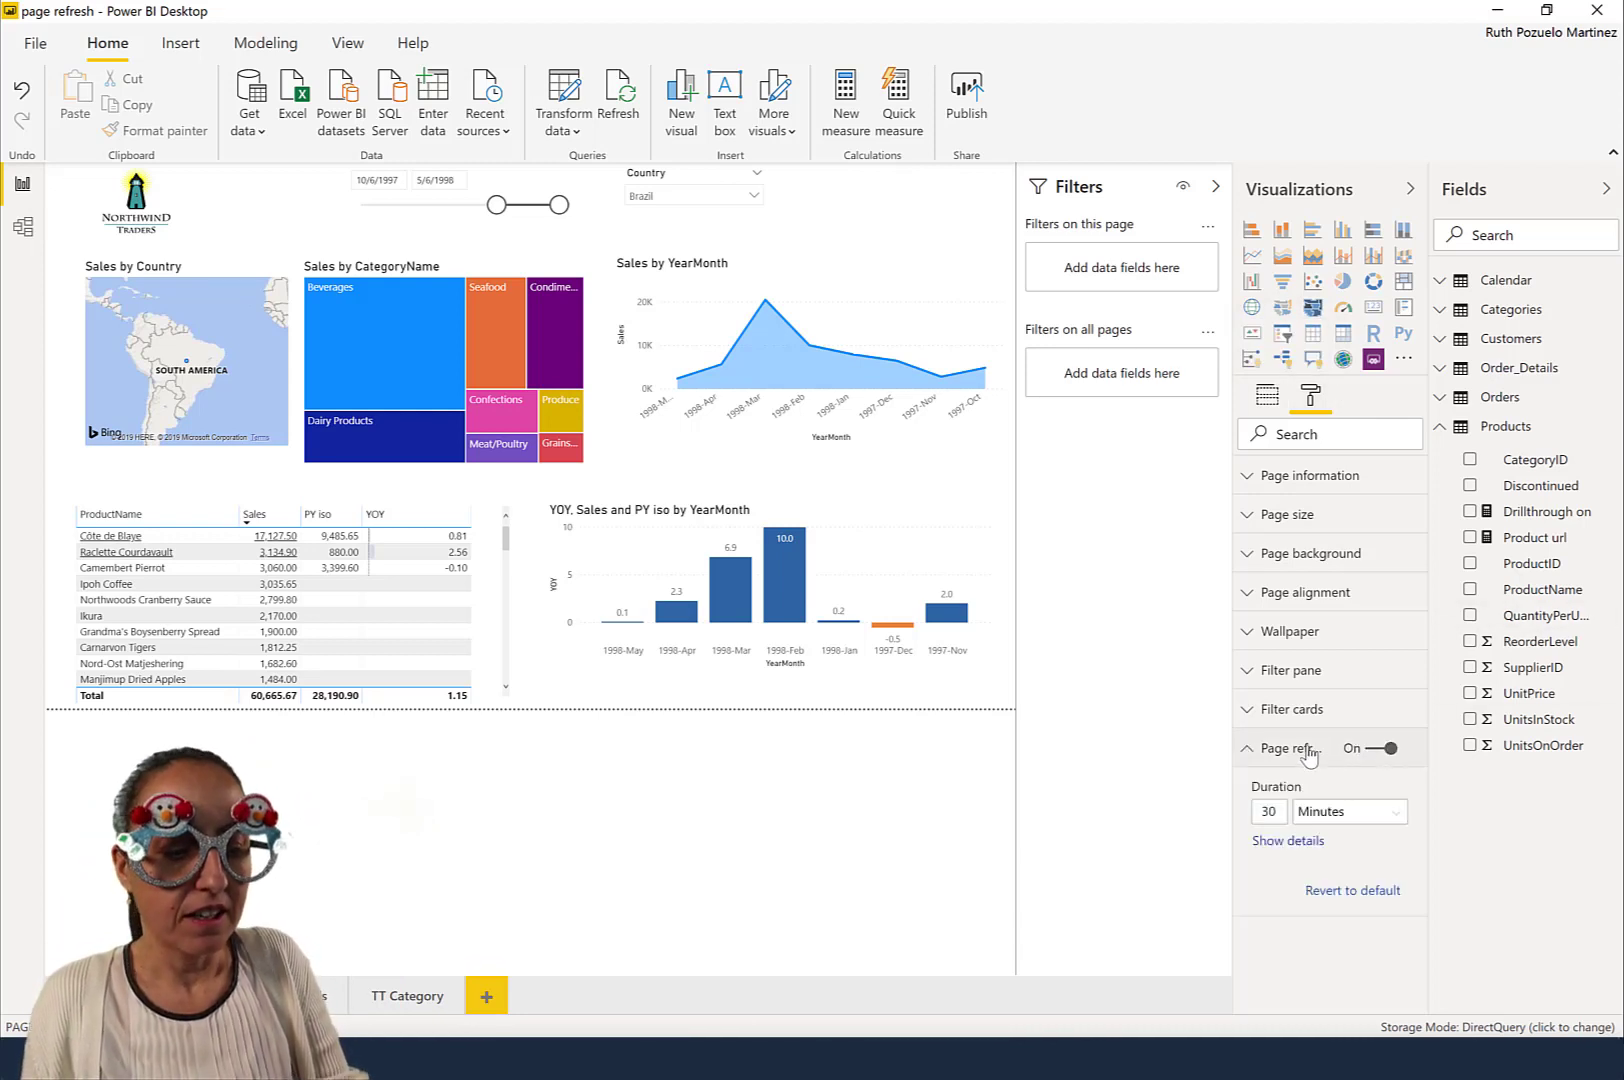
Show page refresh details and read the Admin enabled (Yes, 1-second interval) and Actual rate tooltips.
left_click(1291, 843)
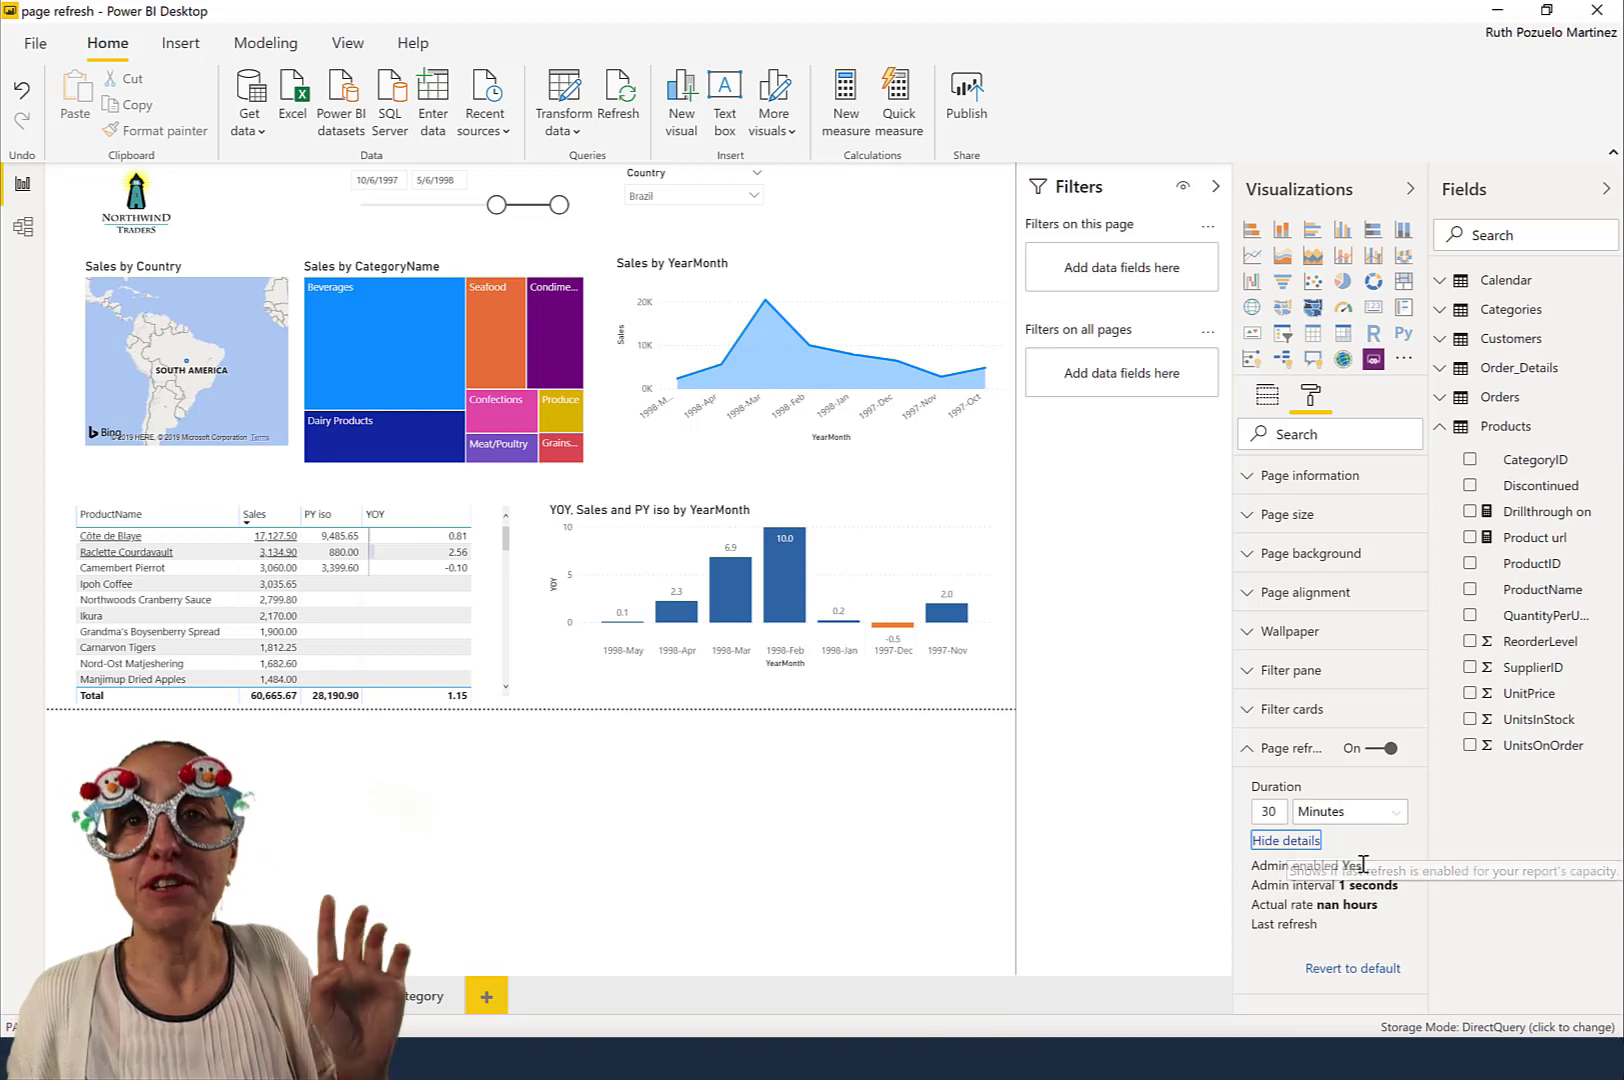
mouse_move(1363, 864)
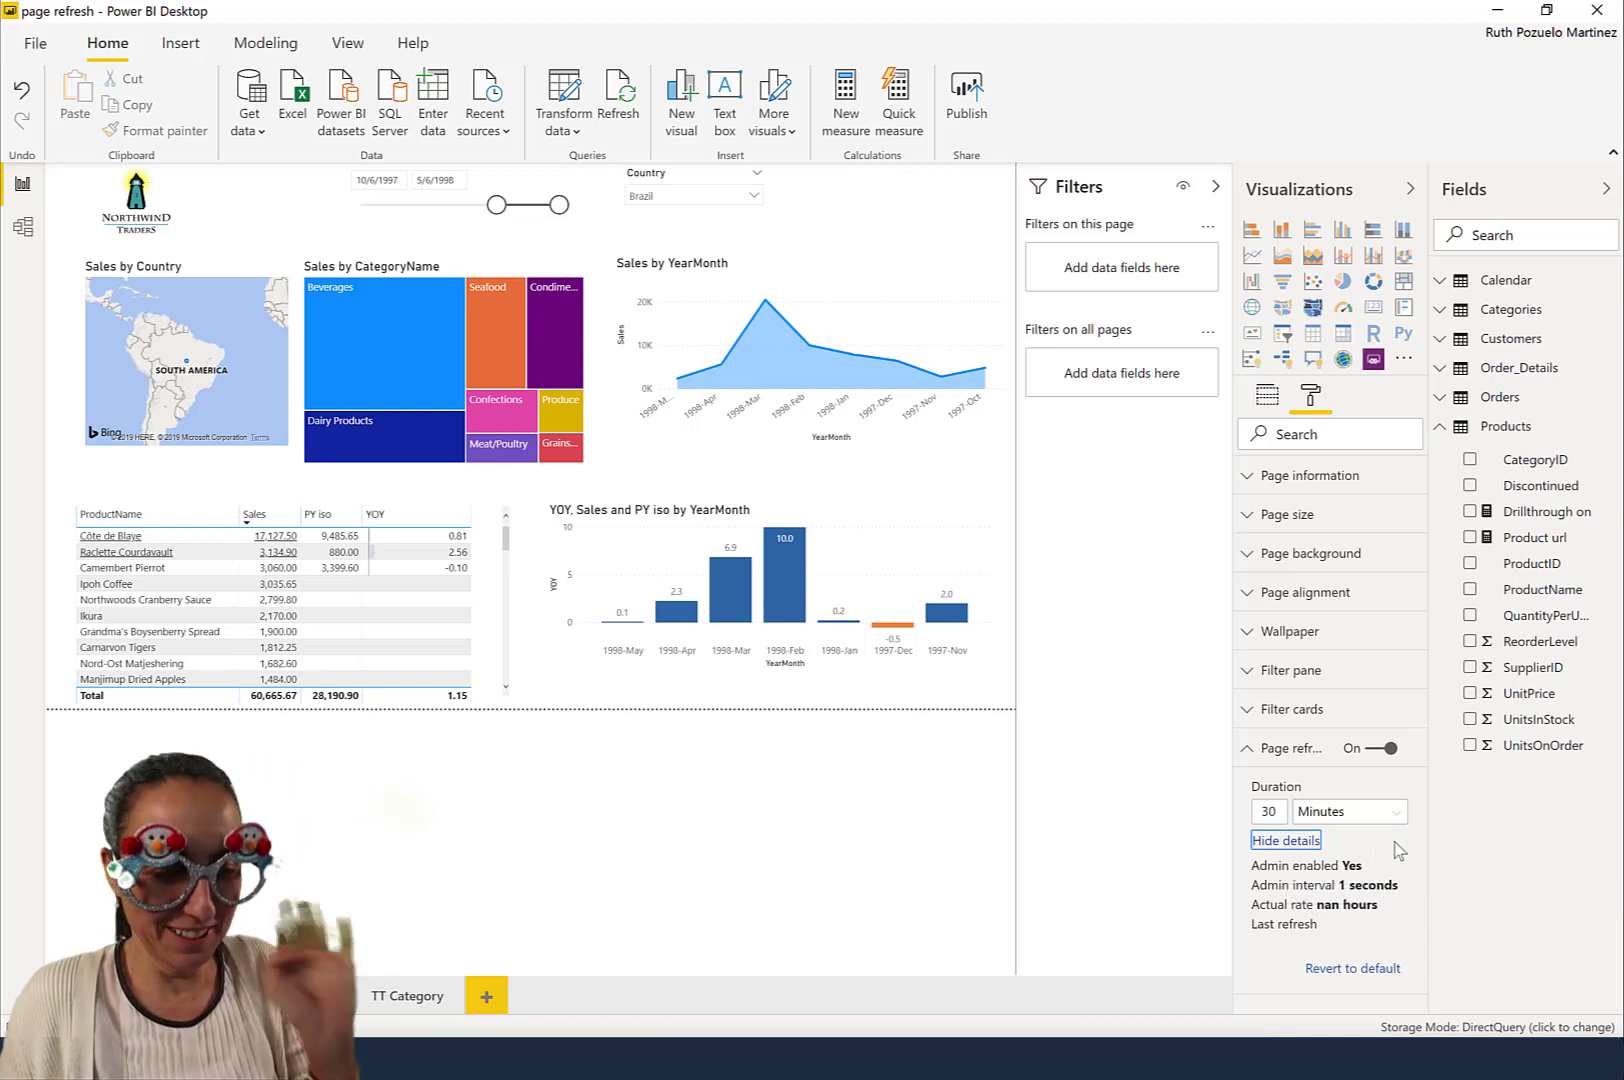
left_click(1400, 855)
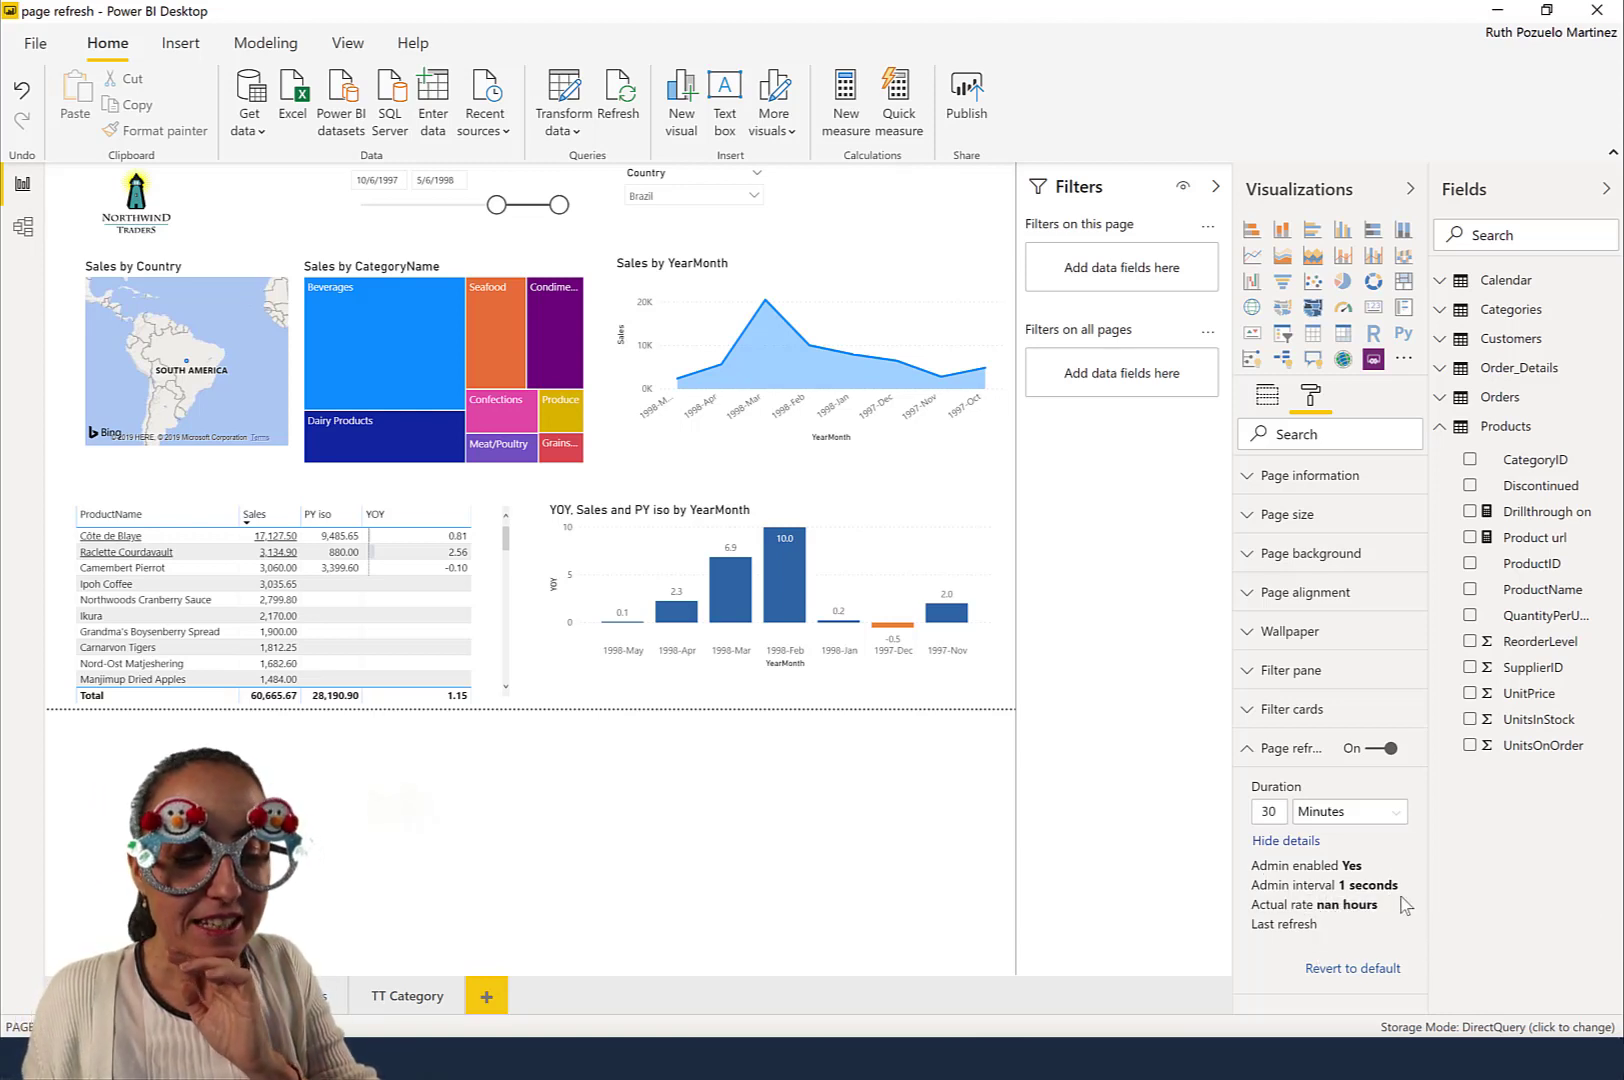
mouse_move(1407, 903)
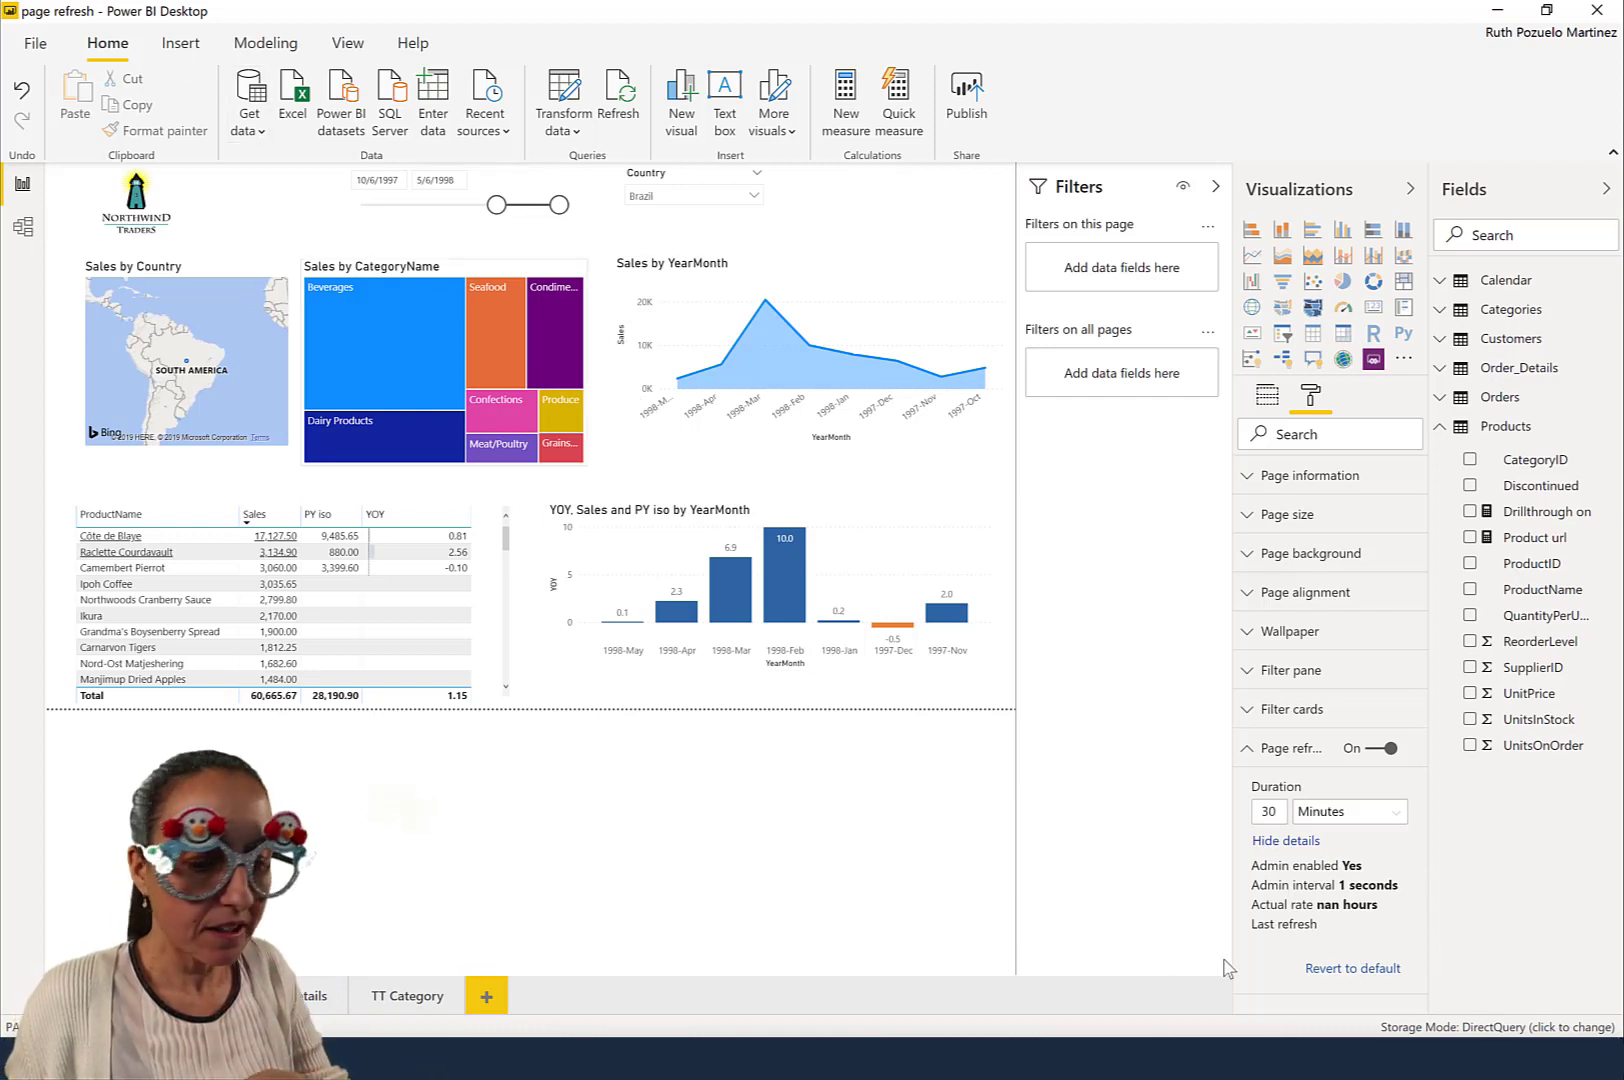
mouse_move(1278, 903)
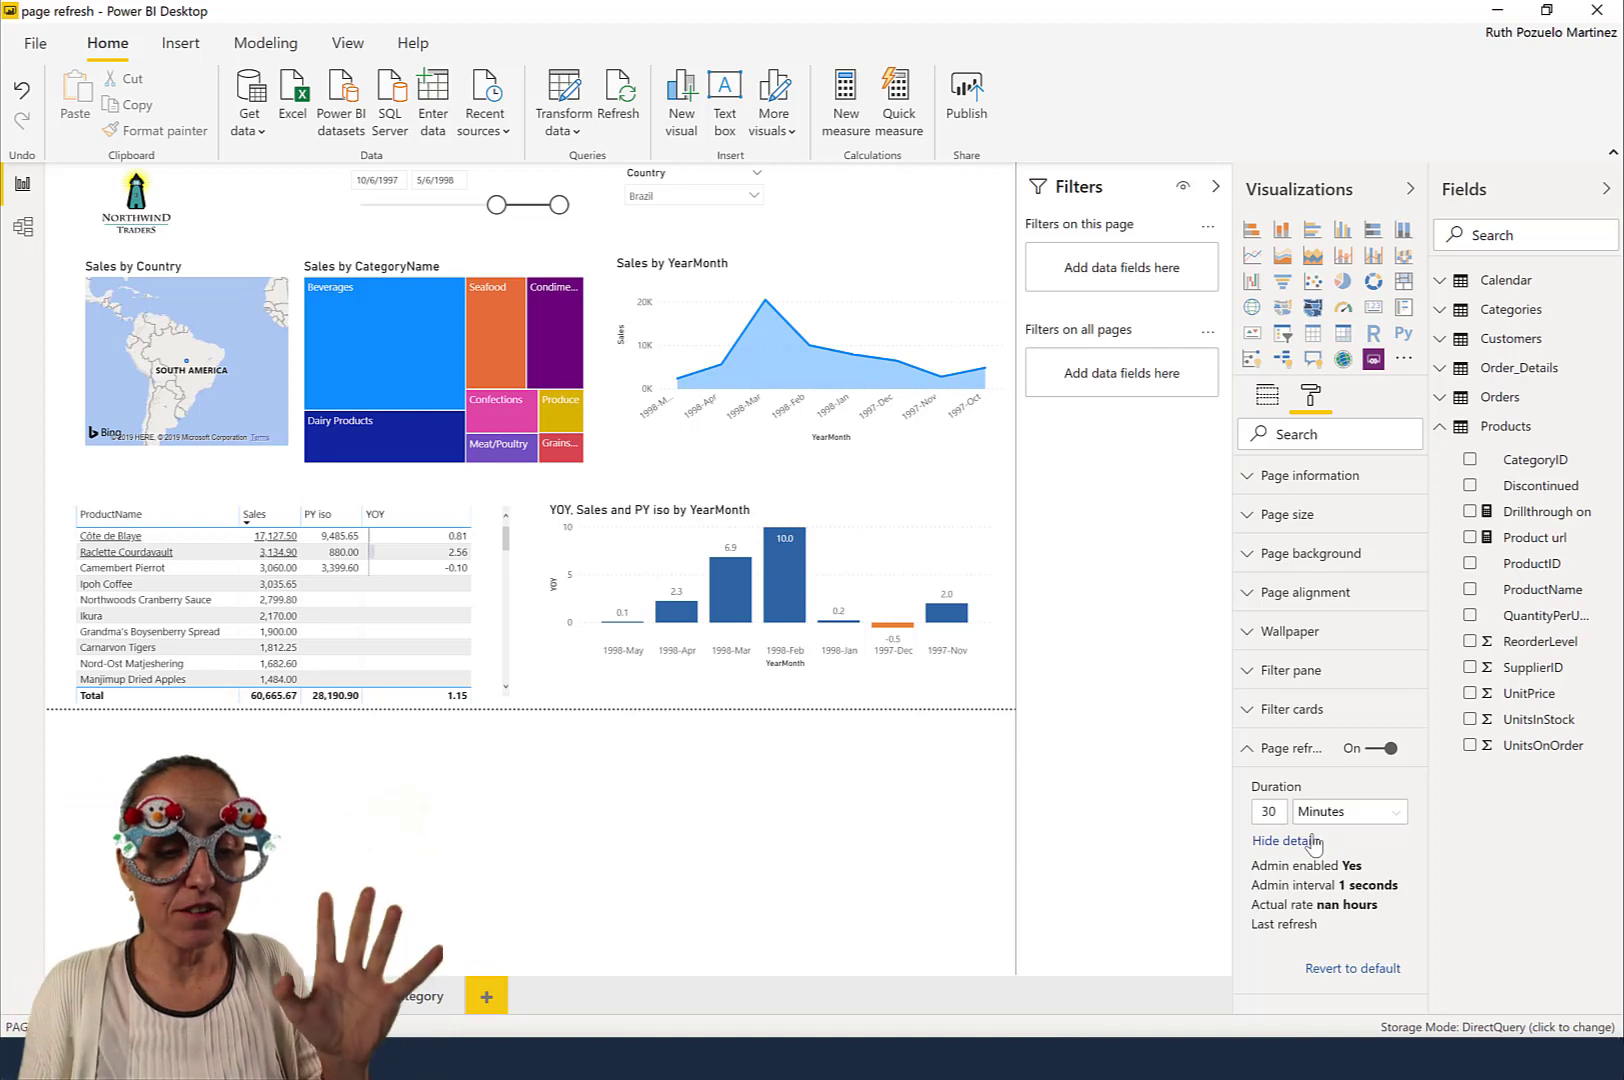
Set the page refresh duration to 1, keeping Minutes as the unit.
left_click_drag(1284, 811, 1254, 806)
type("1")
left_click(1360, 811)
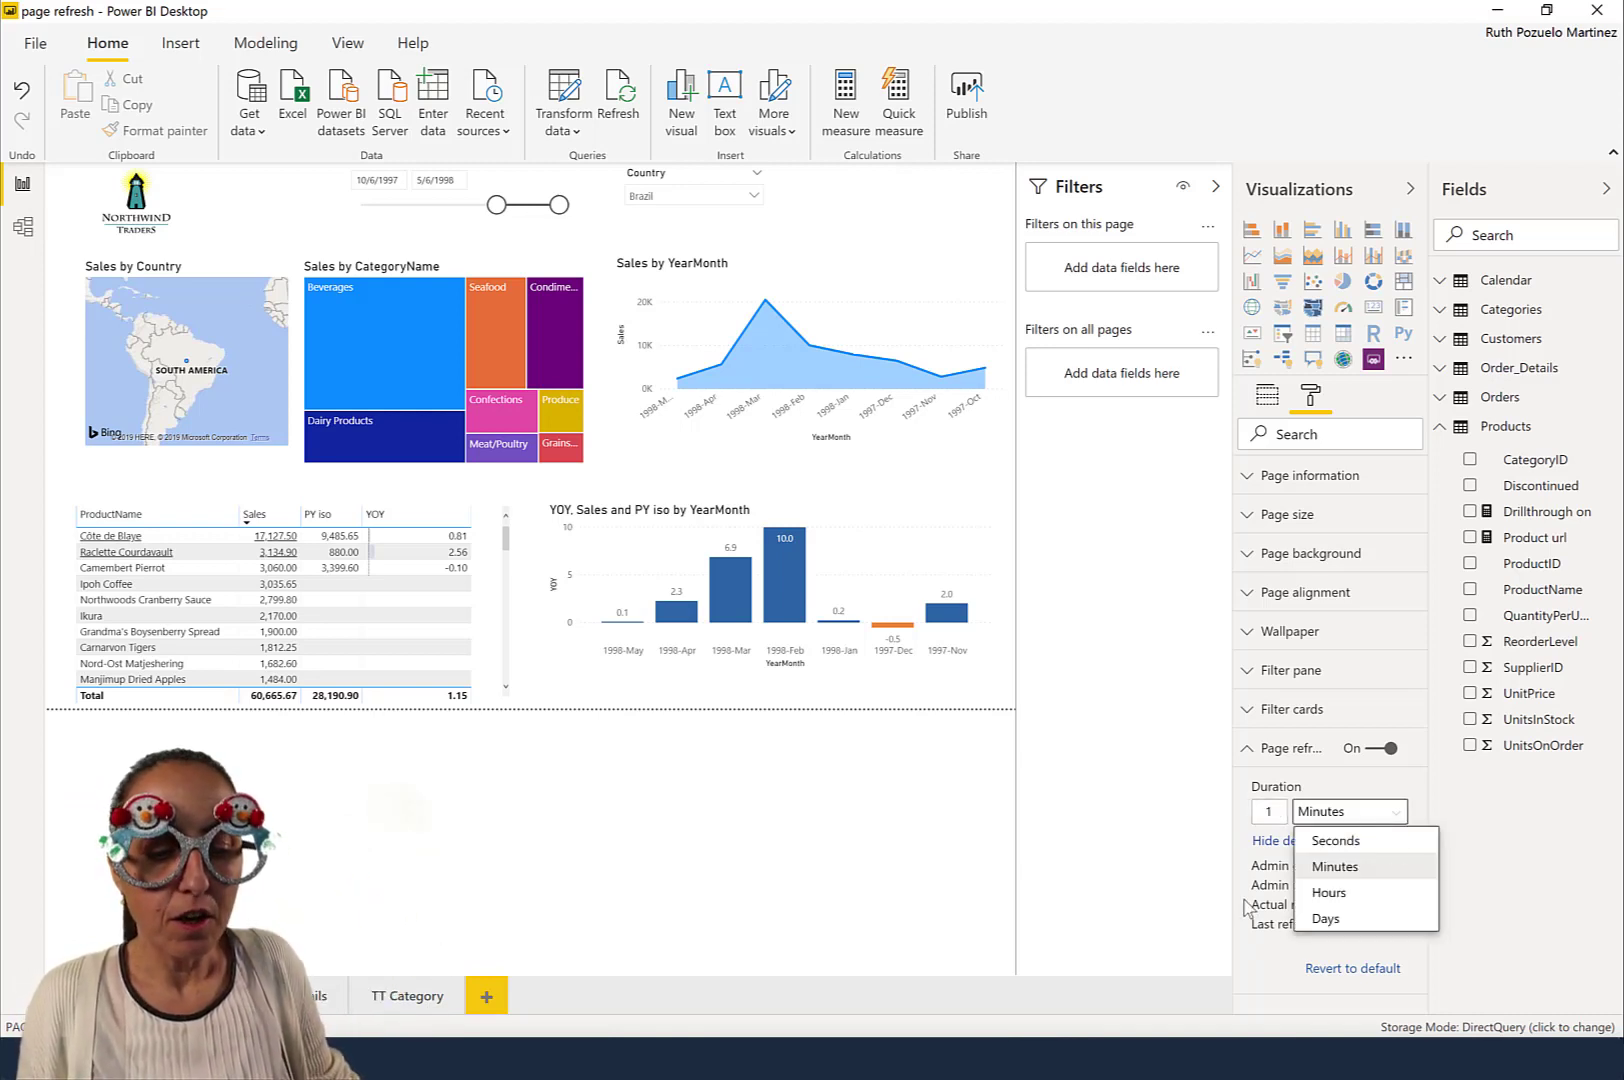
left_click(1276, 908)
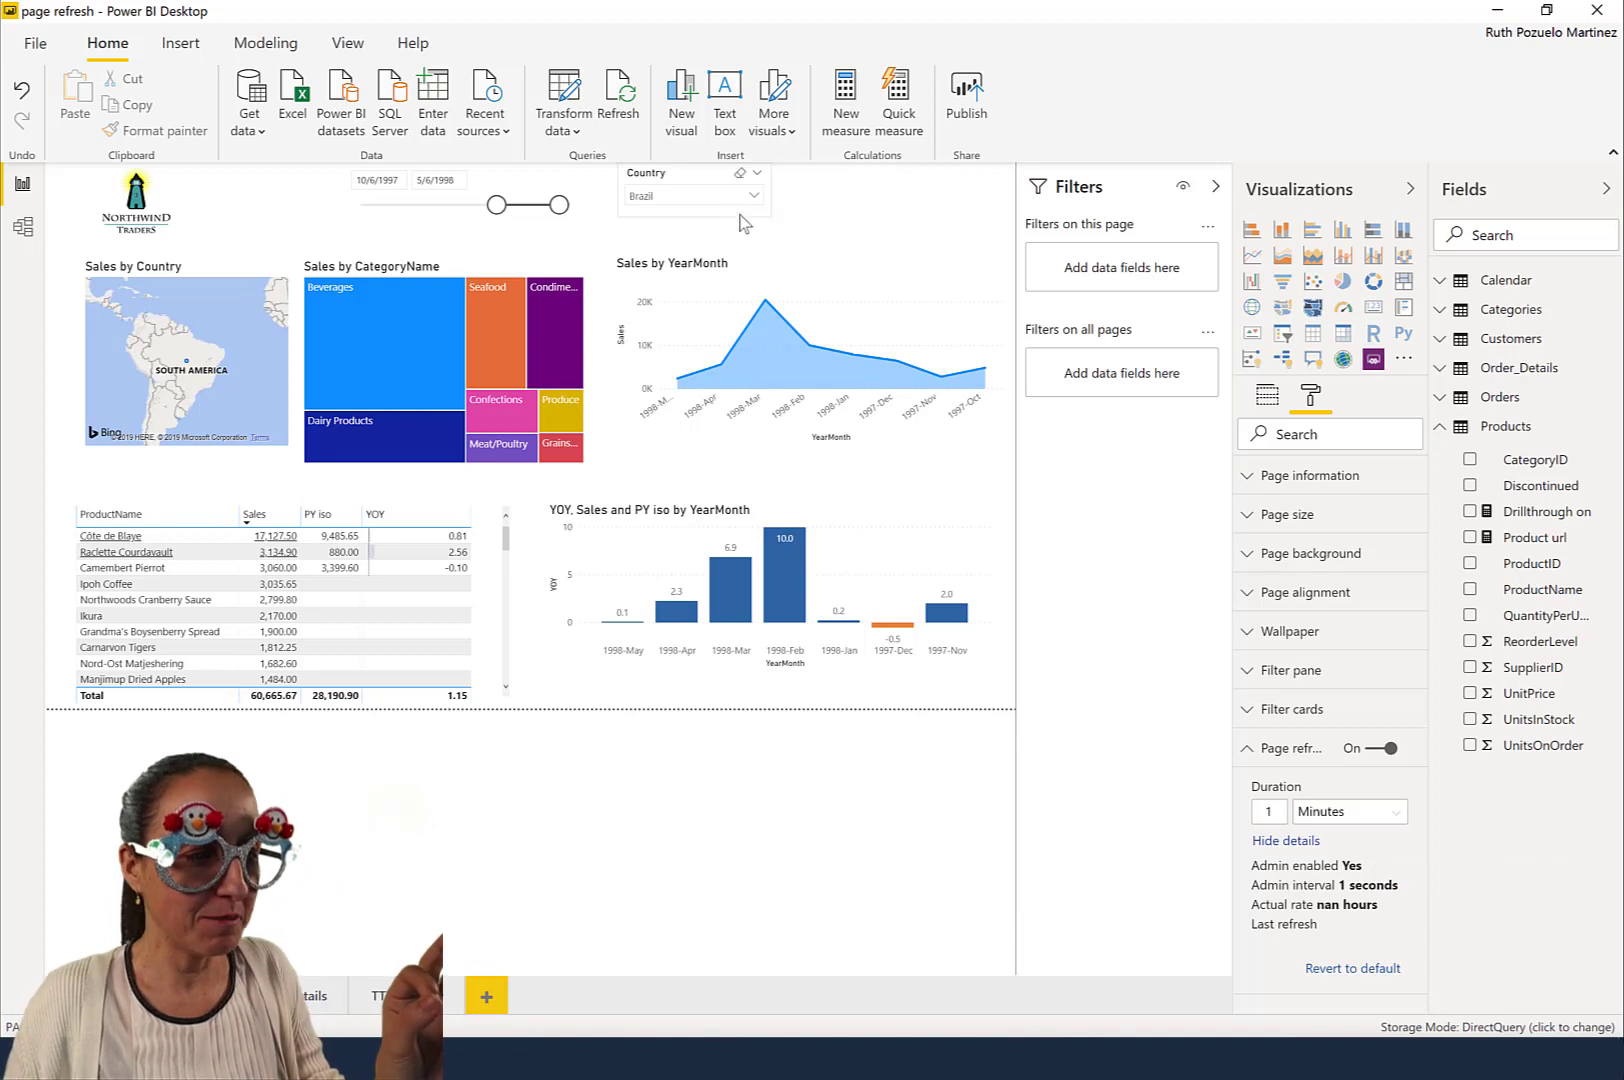
Refresh the report data and change the refresh unit to Seconds.
left_click(620, 118)
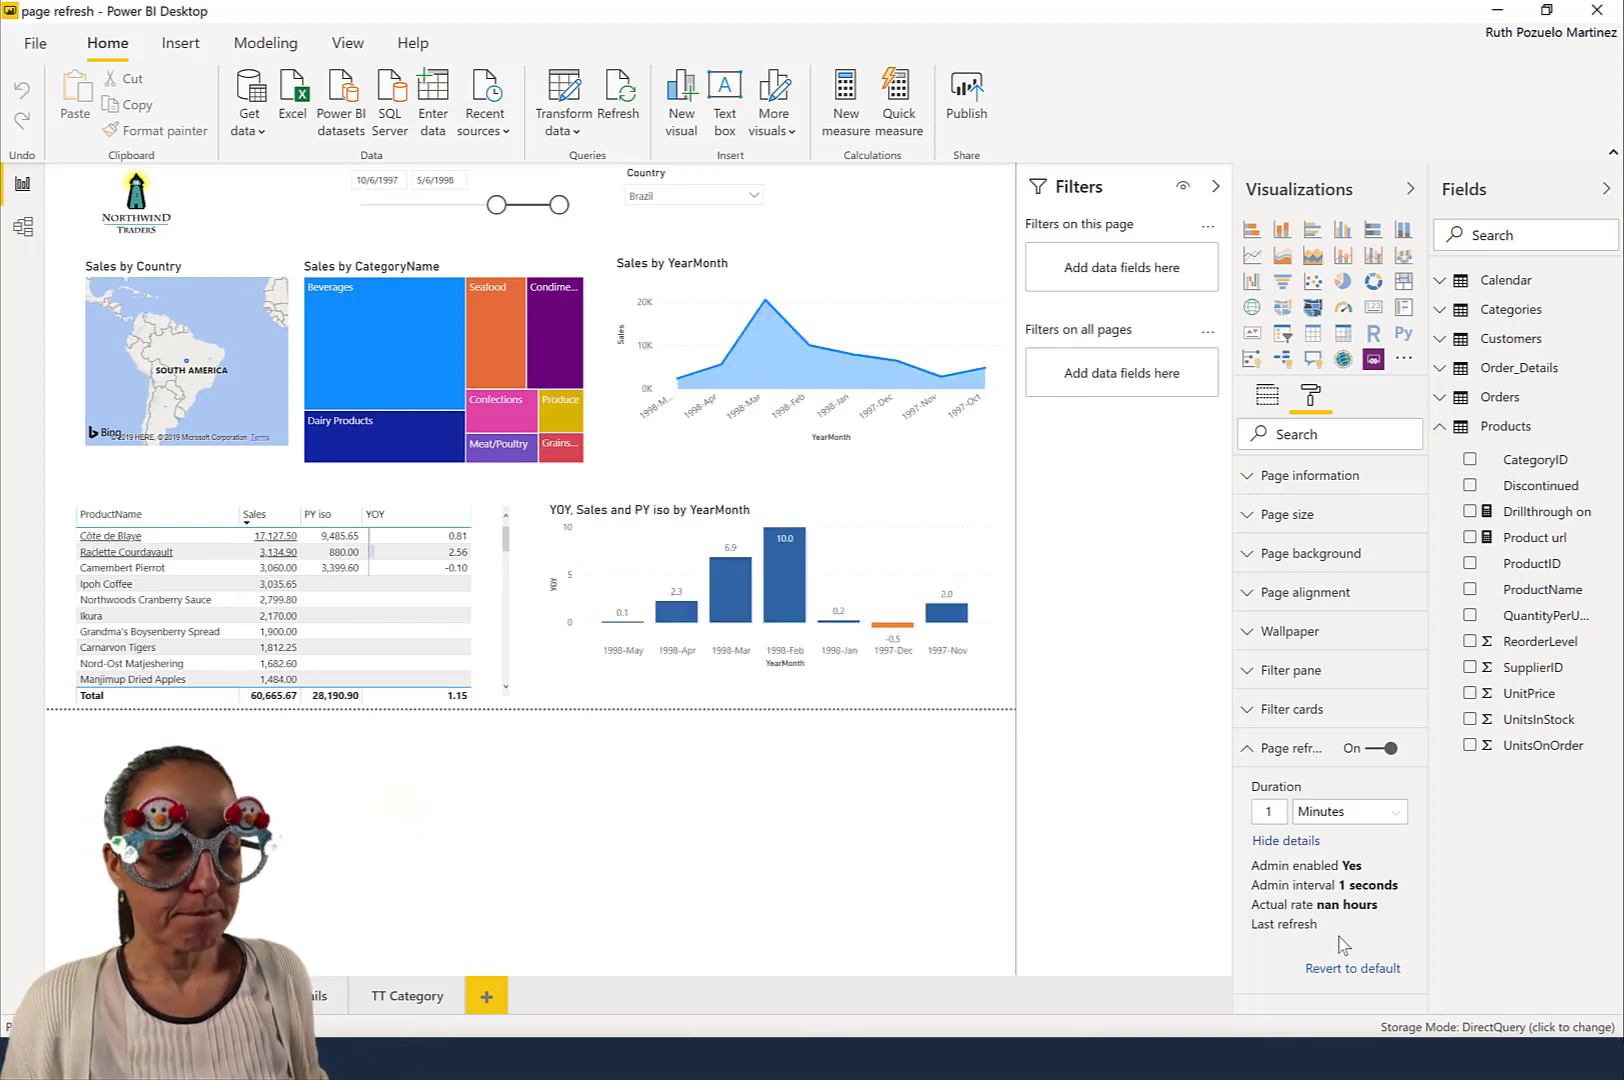
left_click(1350, 812)
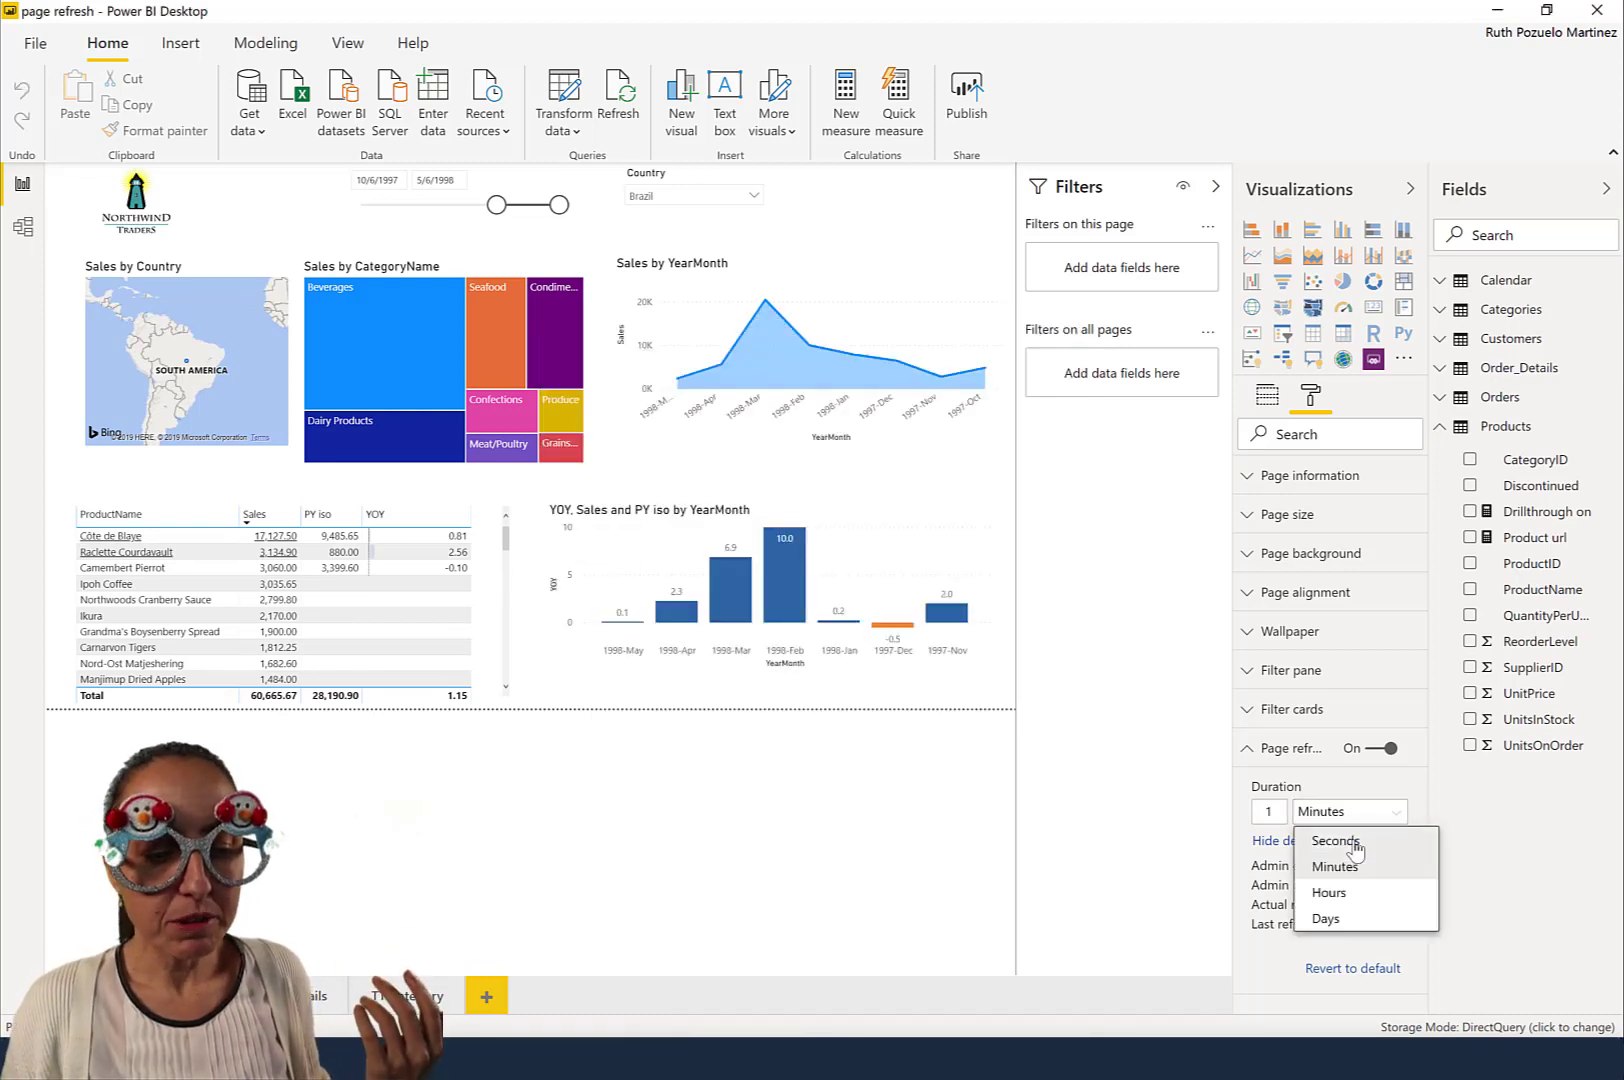
left_click(1356, 843)
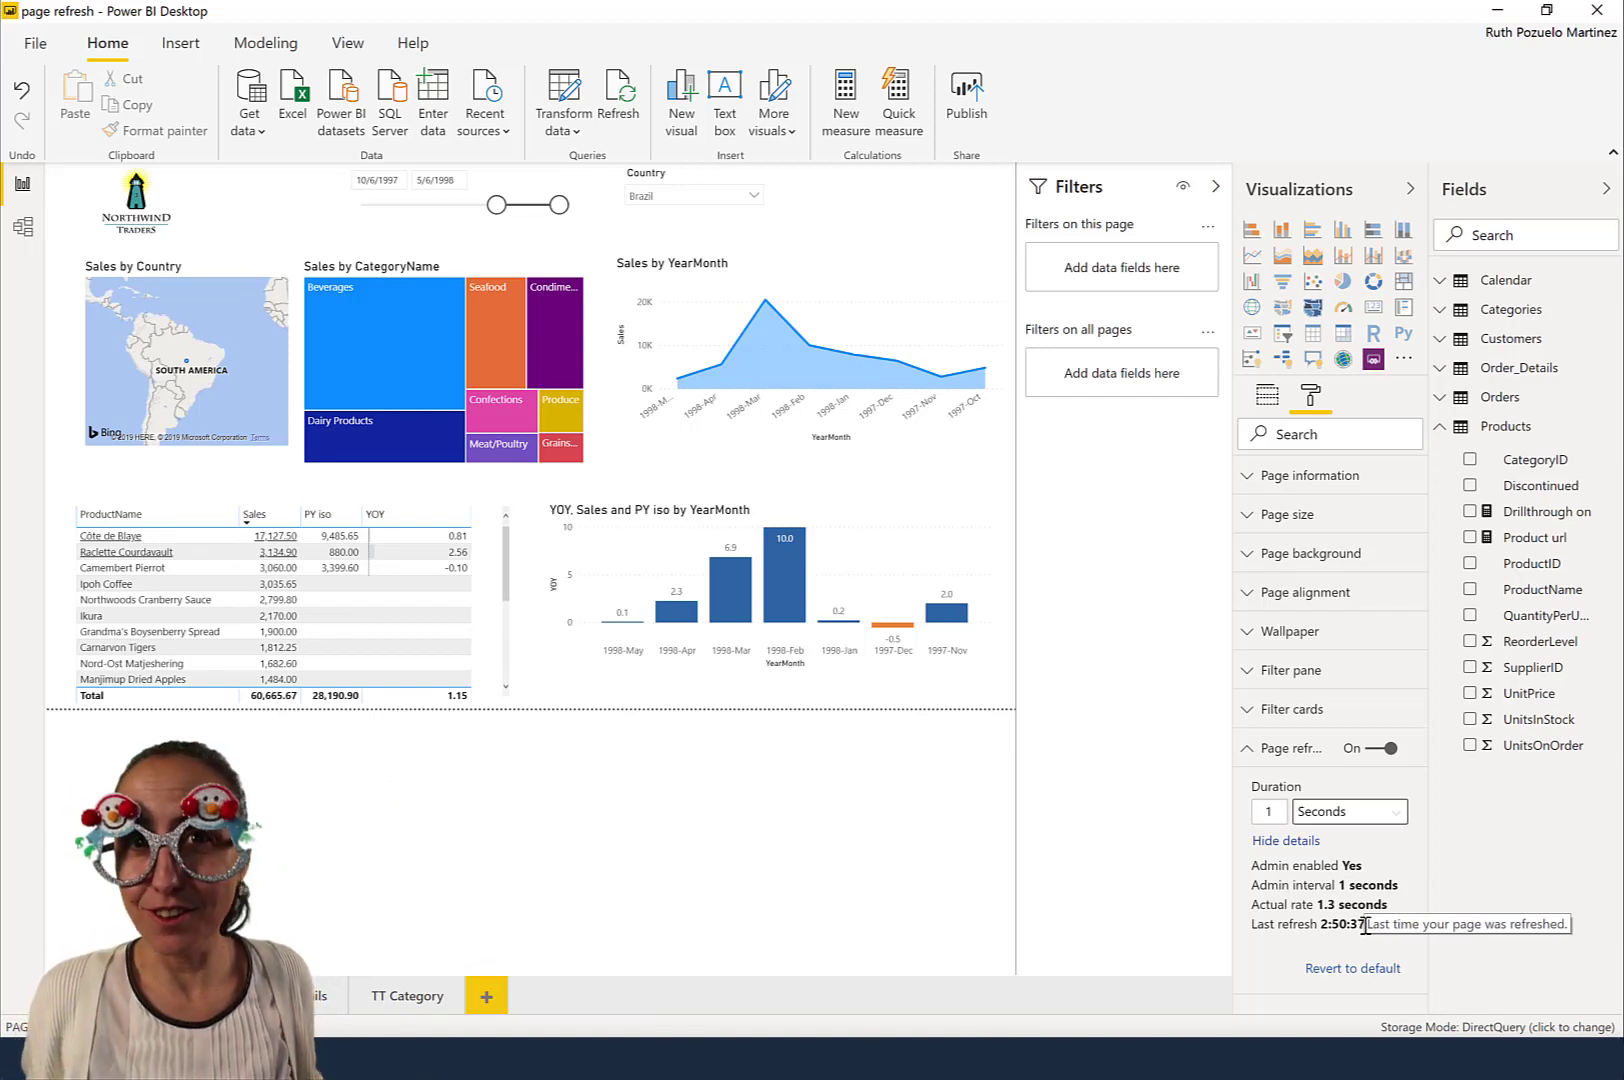
Edit the refresh Duration box to a new seconds value, ending at 5.
left_click(1265, 811)
type("2")
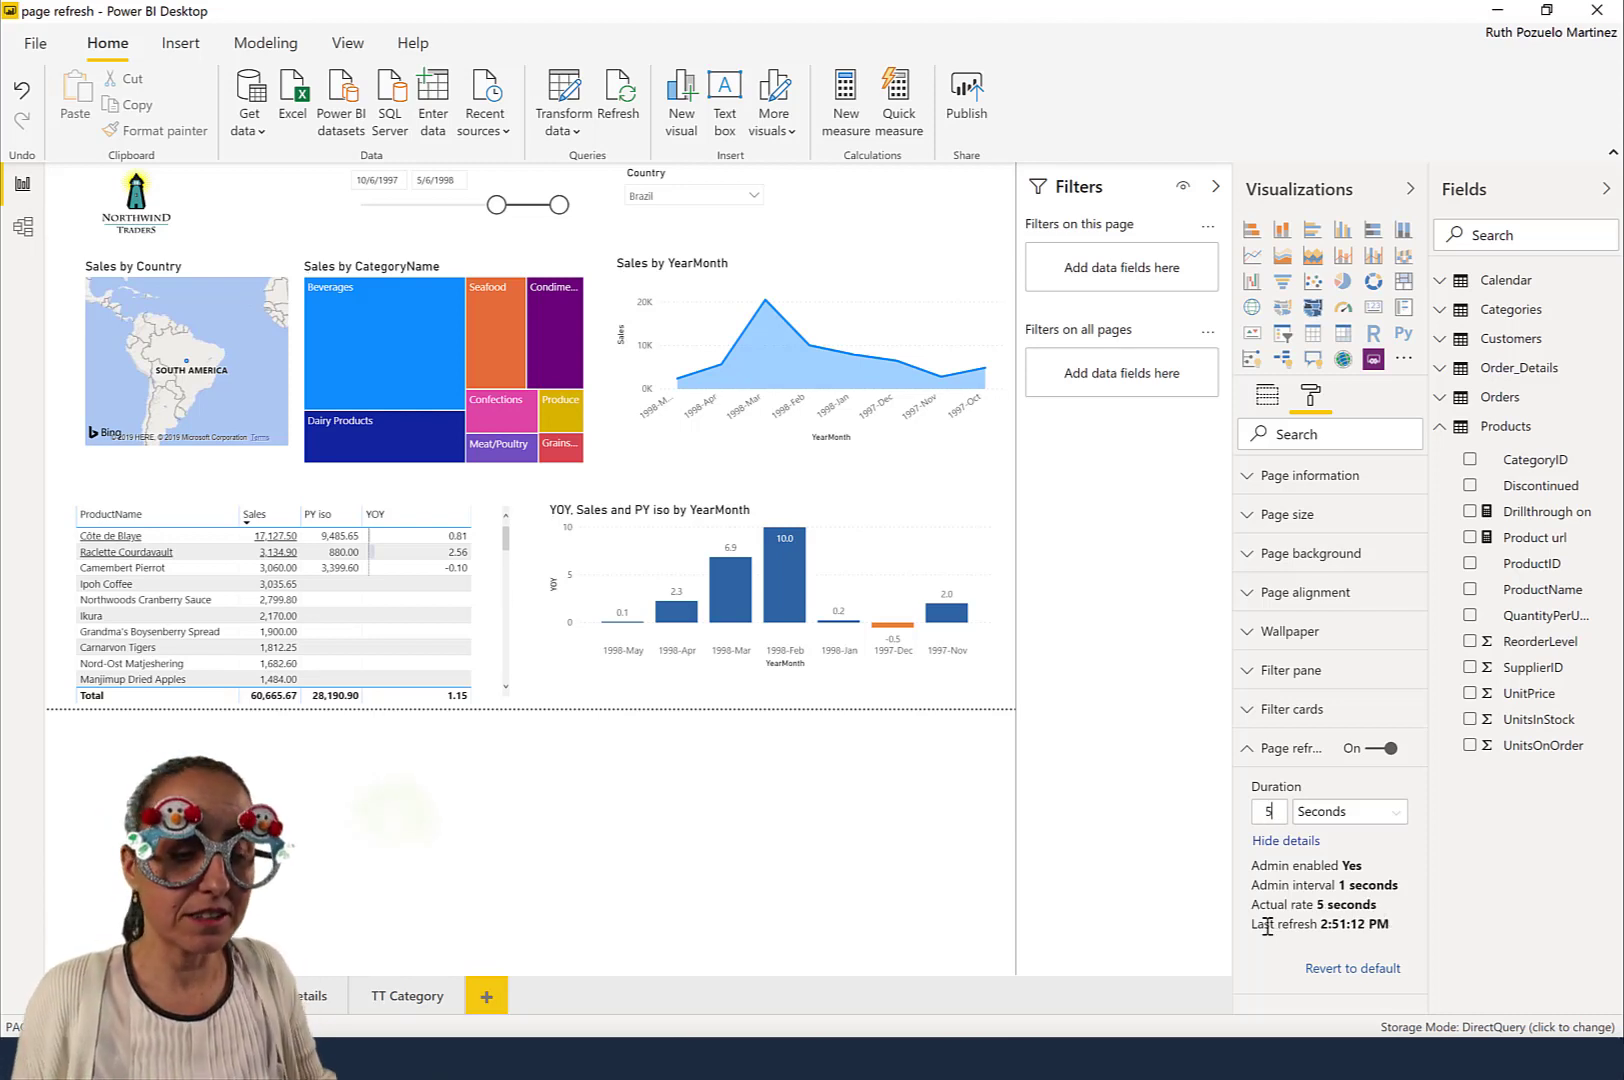
Replace the 5-second refresh duration, trying 1 and then settling on 2 seconds.
double_click(1268, 811)
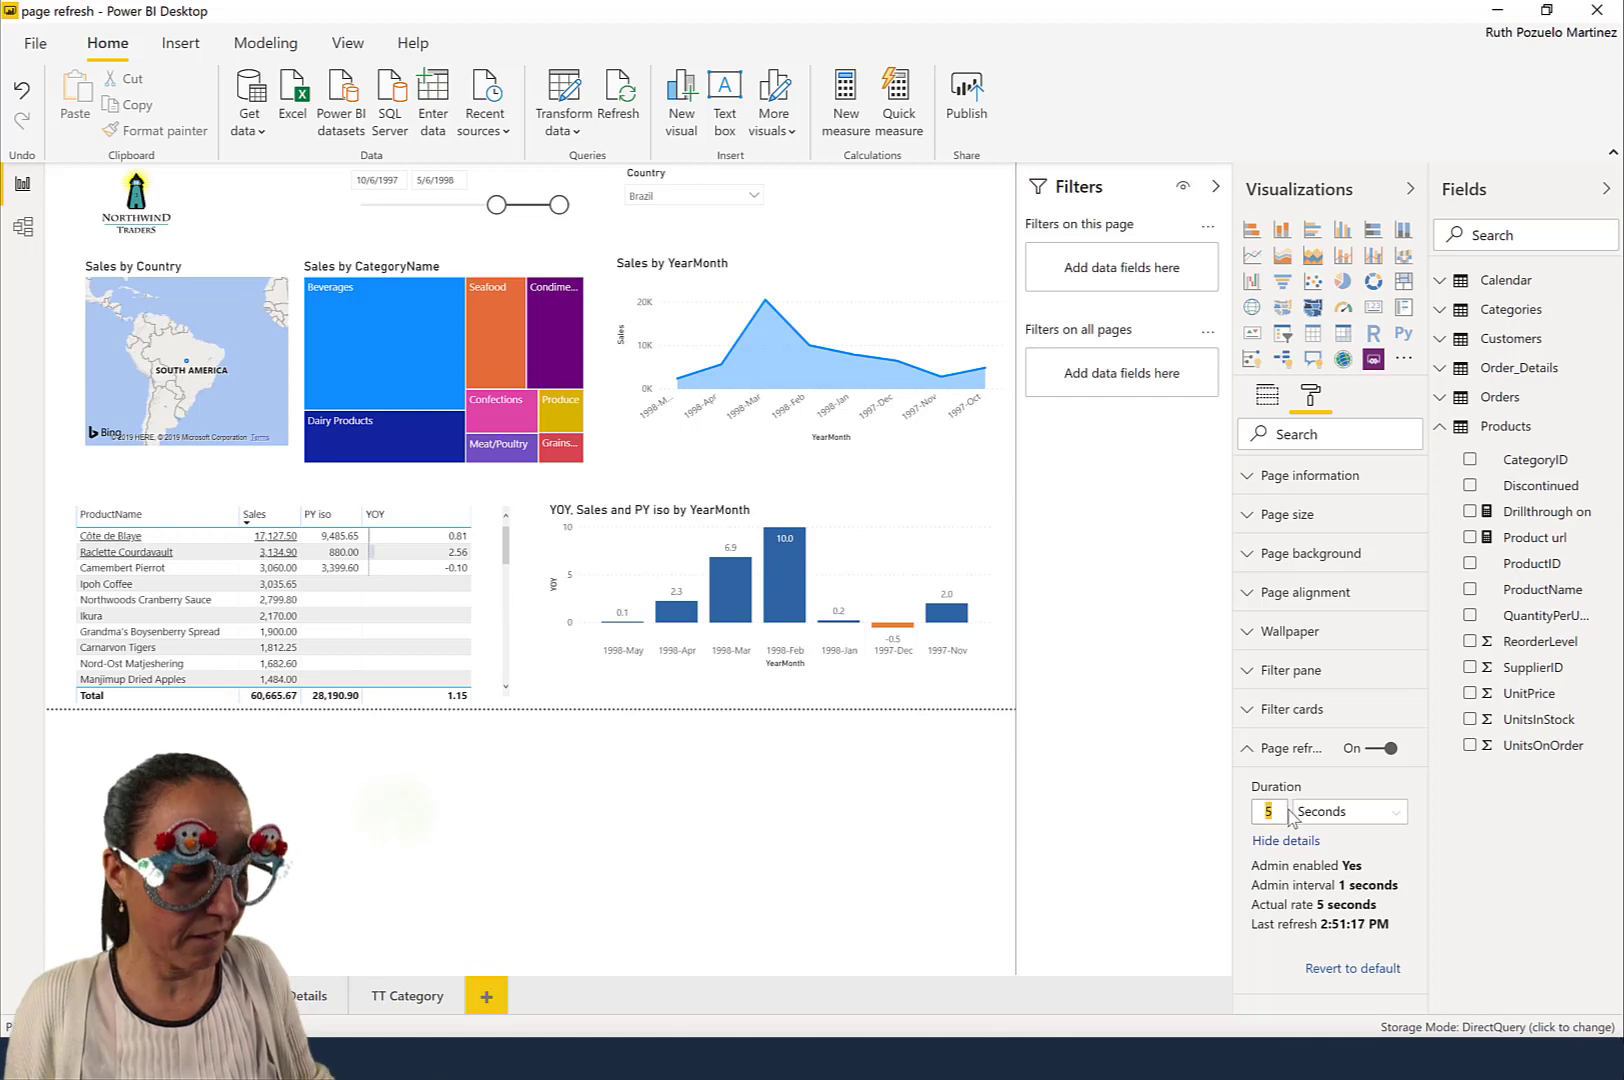
type("1")
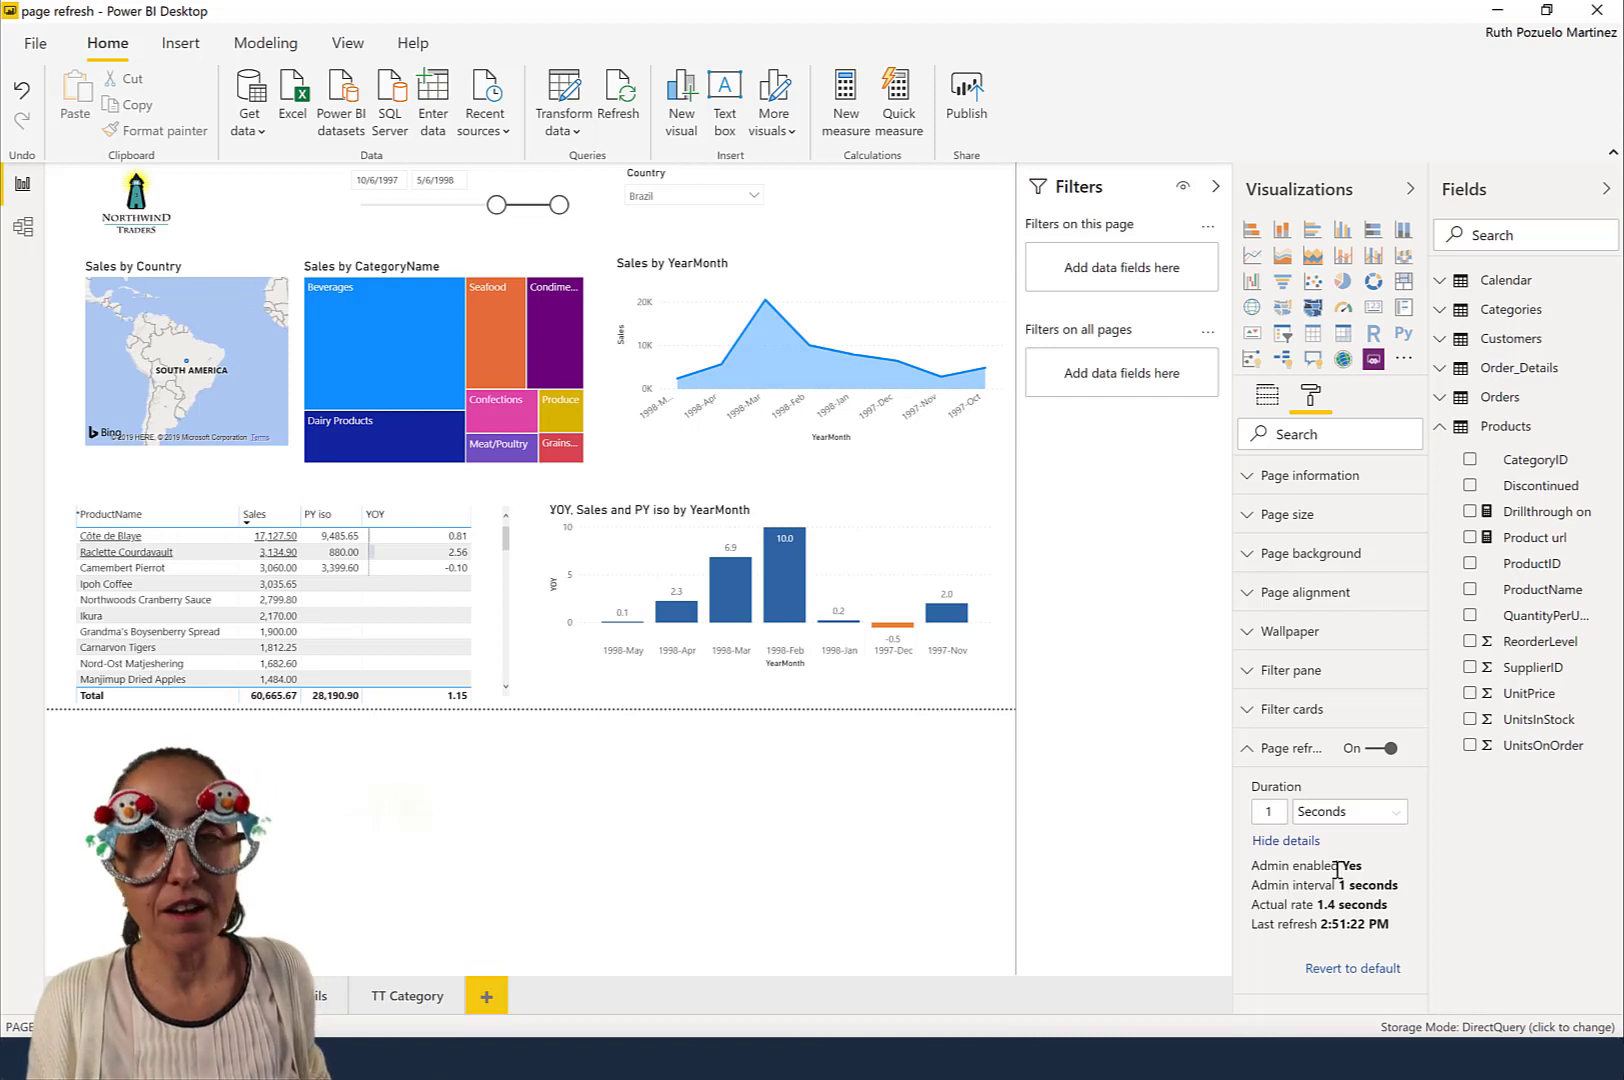
double_click(1272, 812)
type("2")
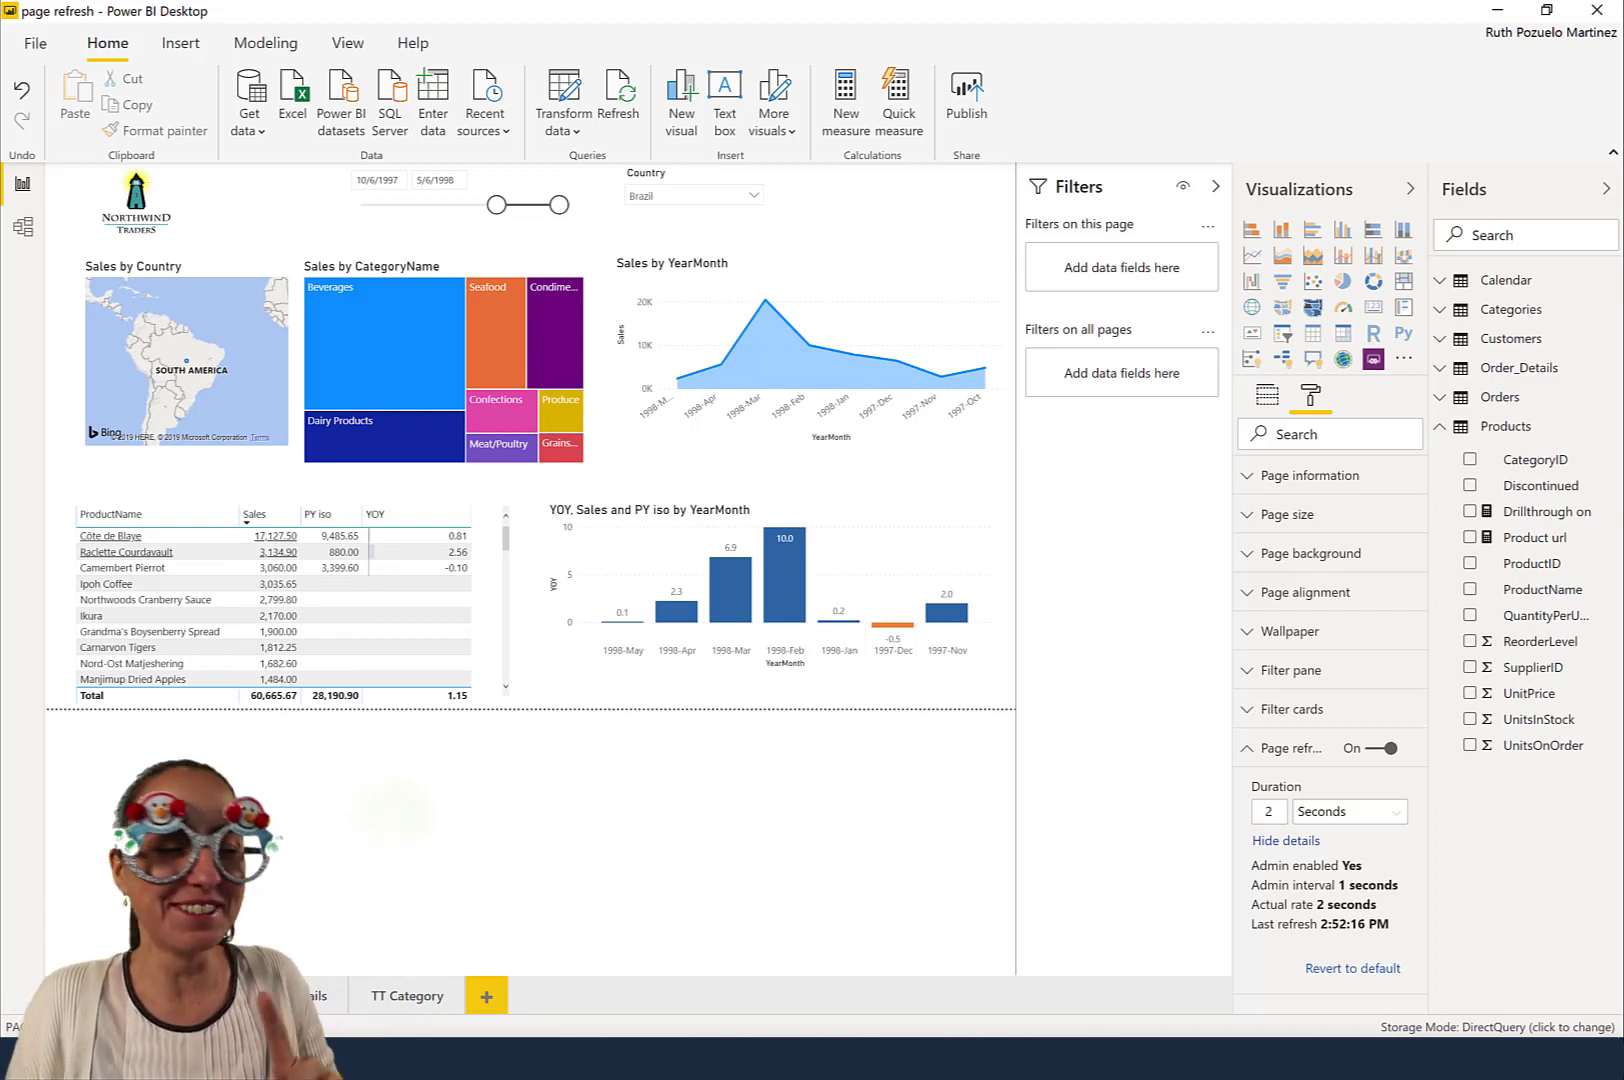
Bring up the context menus on data points of the Sales by YearMonth line chart.
left_click(806, 352)
right_click(805, 346)
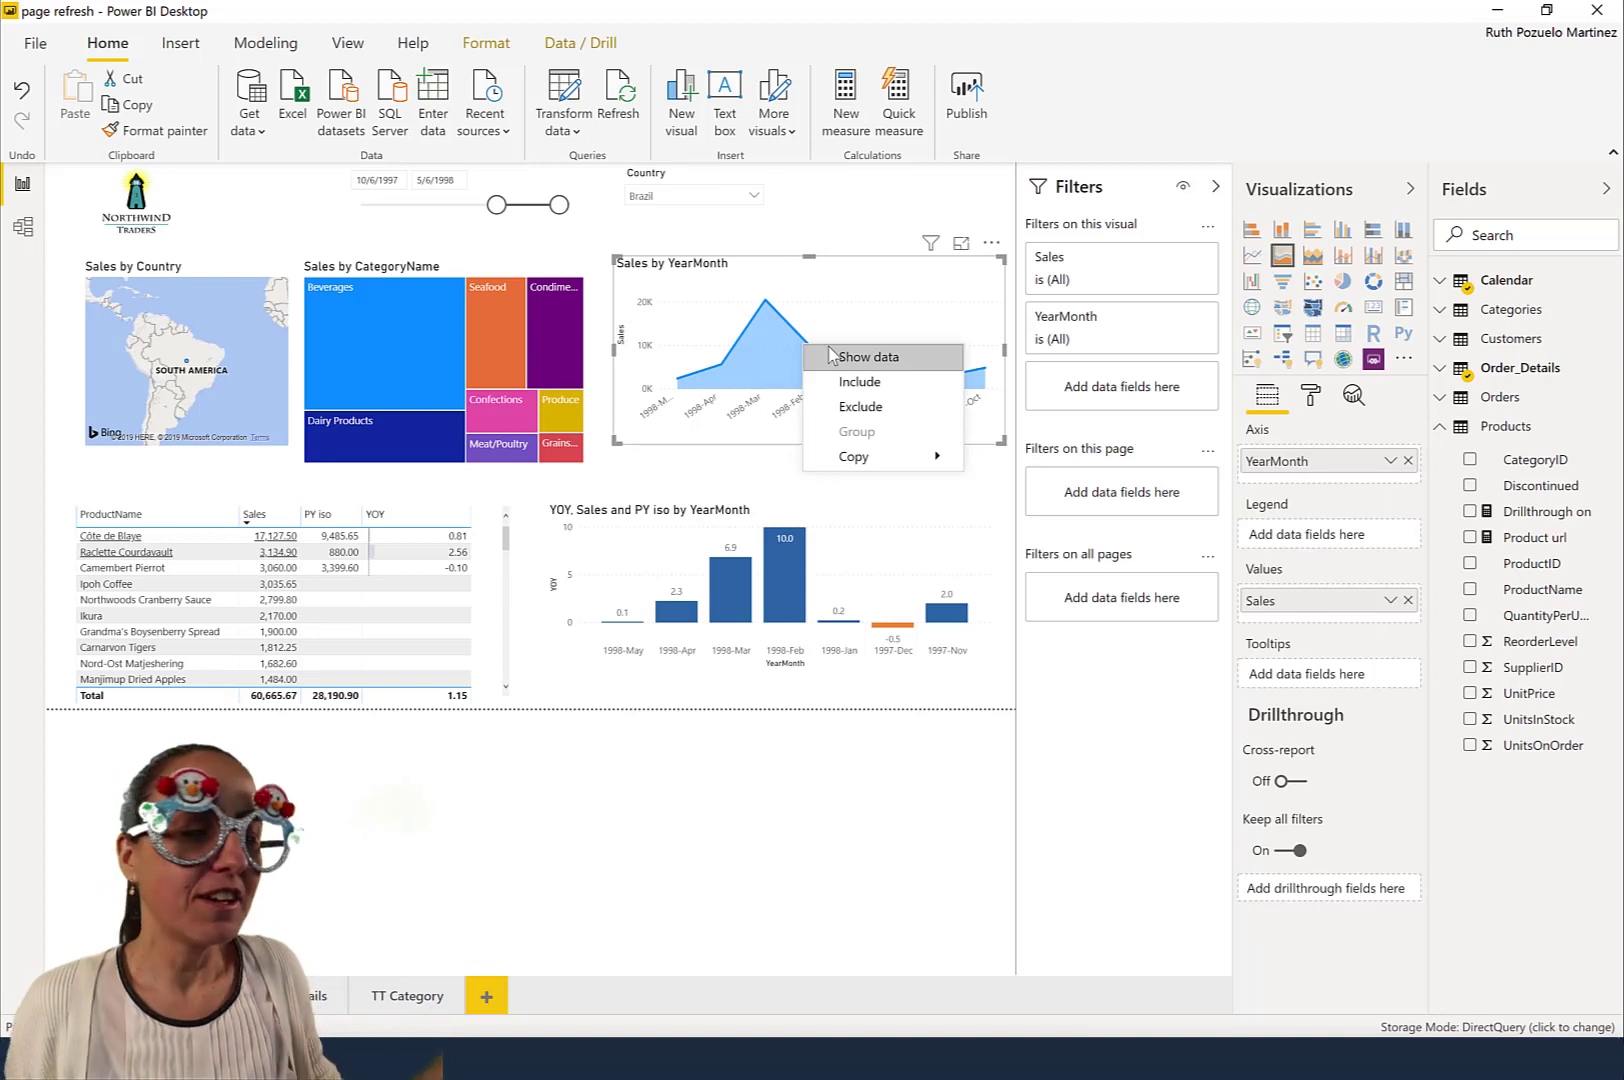
left_click(768, 312)
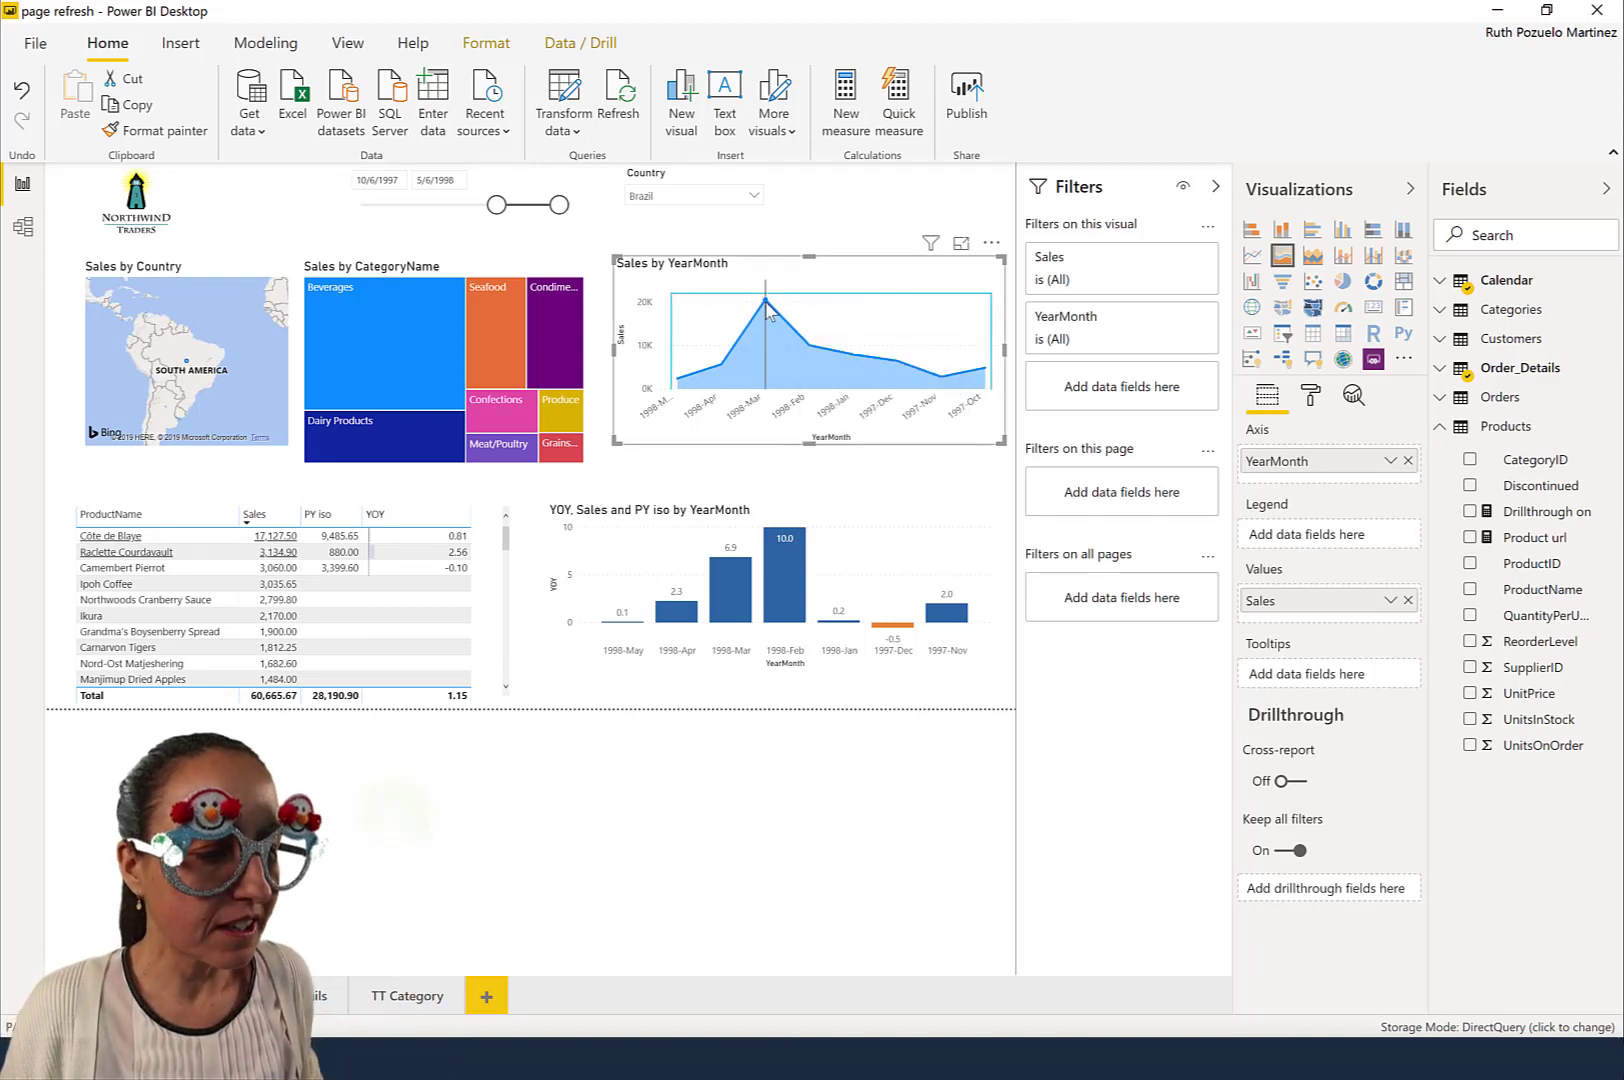
right_click(768, 312)
Inspect the 1998-Feb bar's context menu, then move to the import report window.
left_click(793, 560)
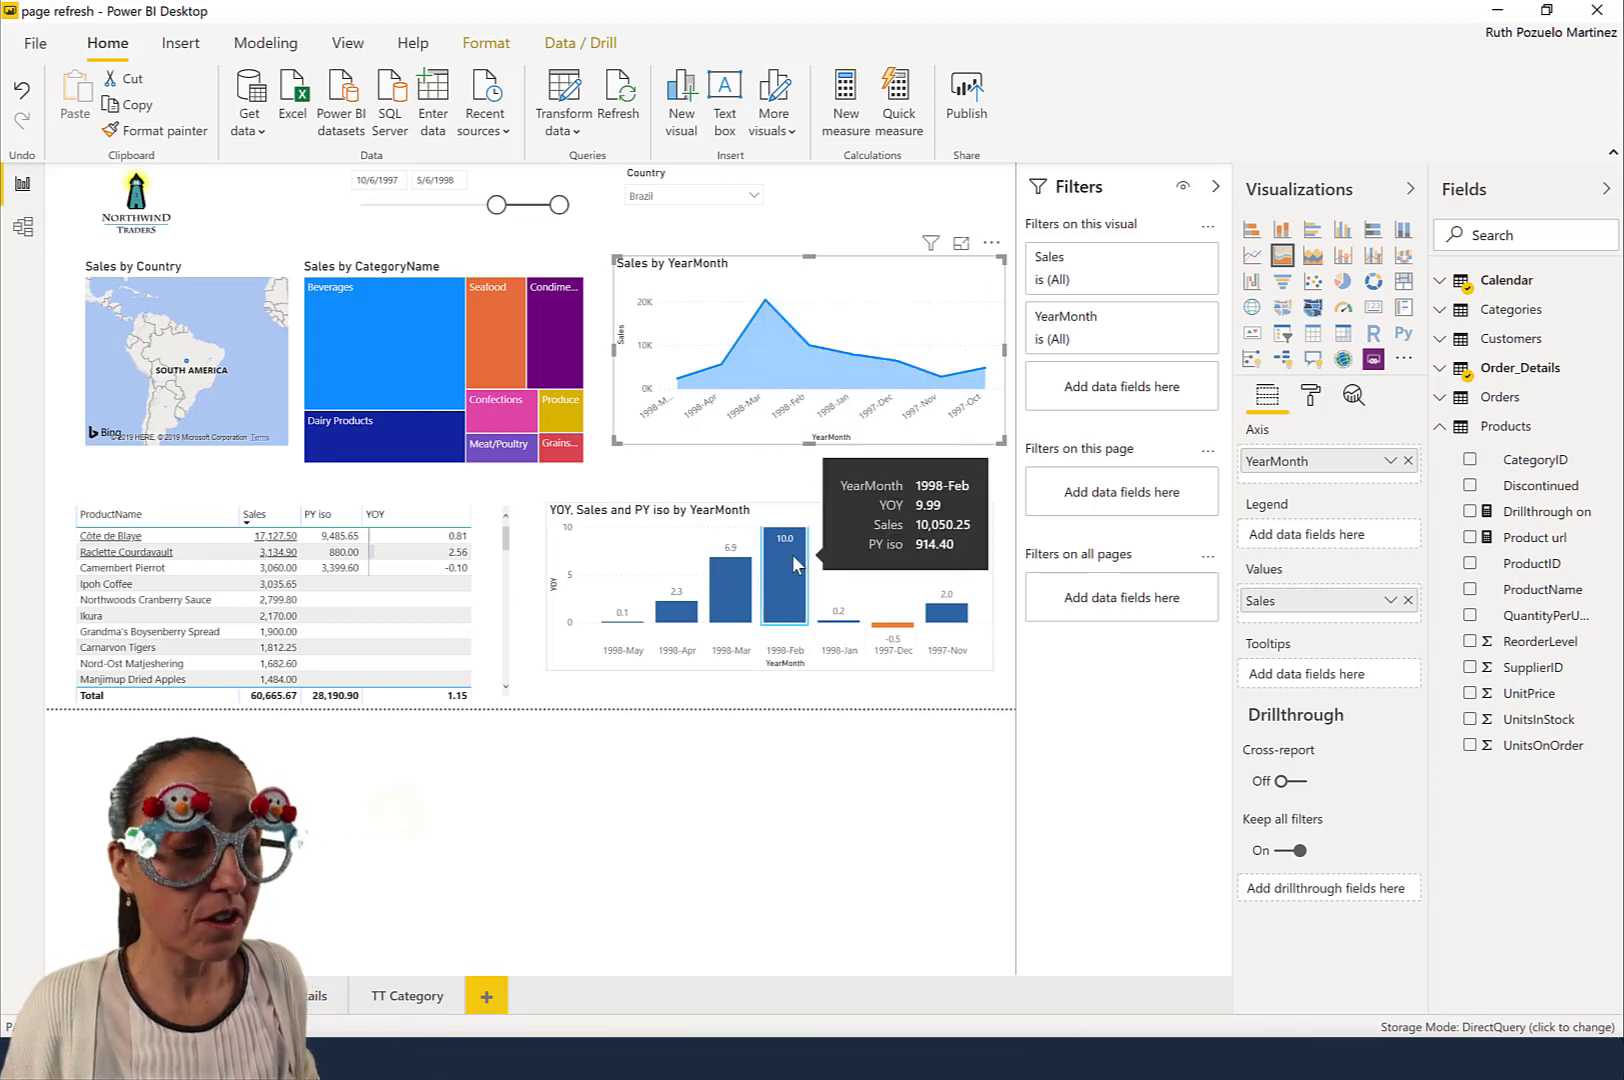
right_click(793, 560)
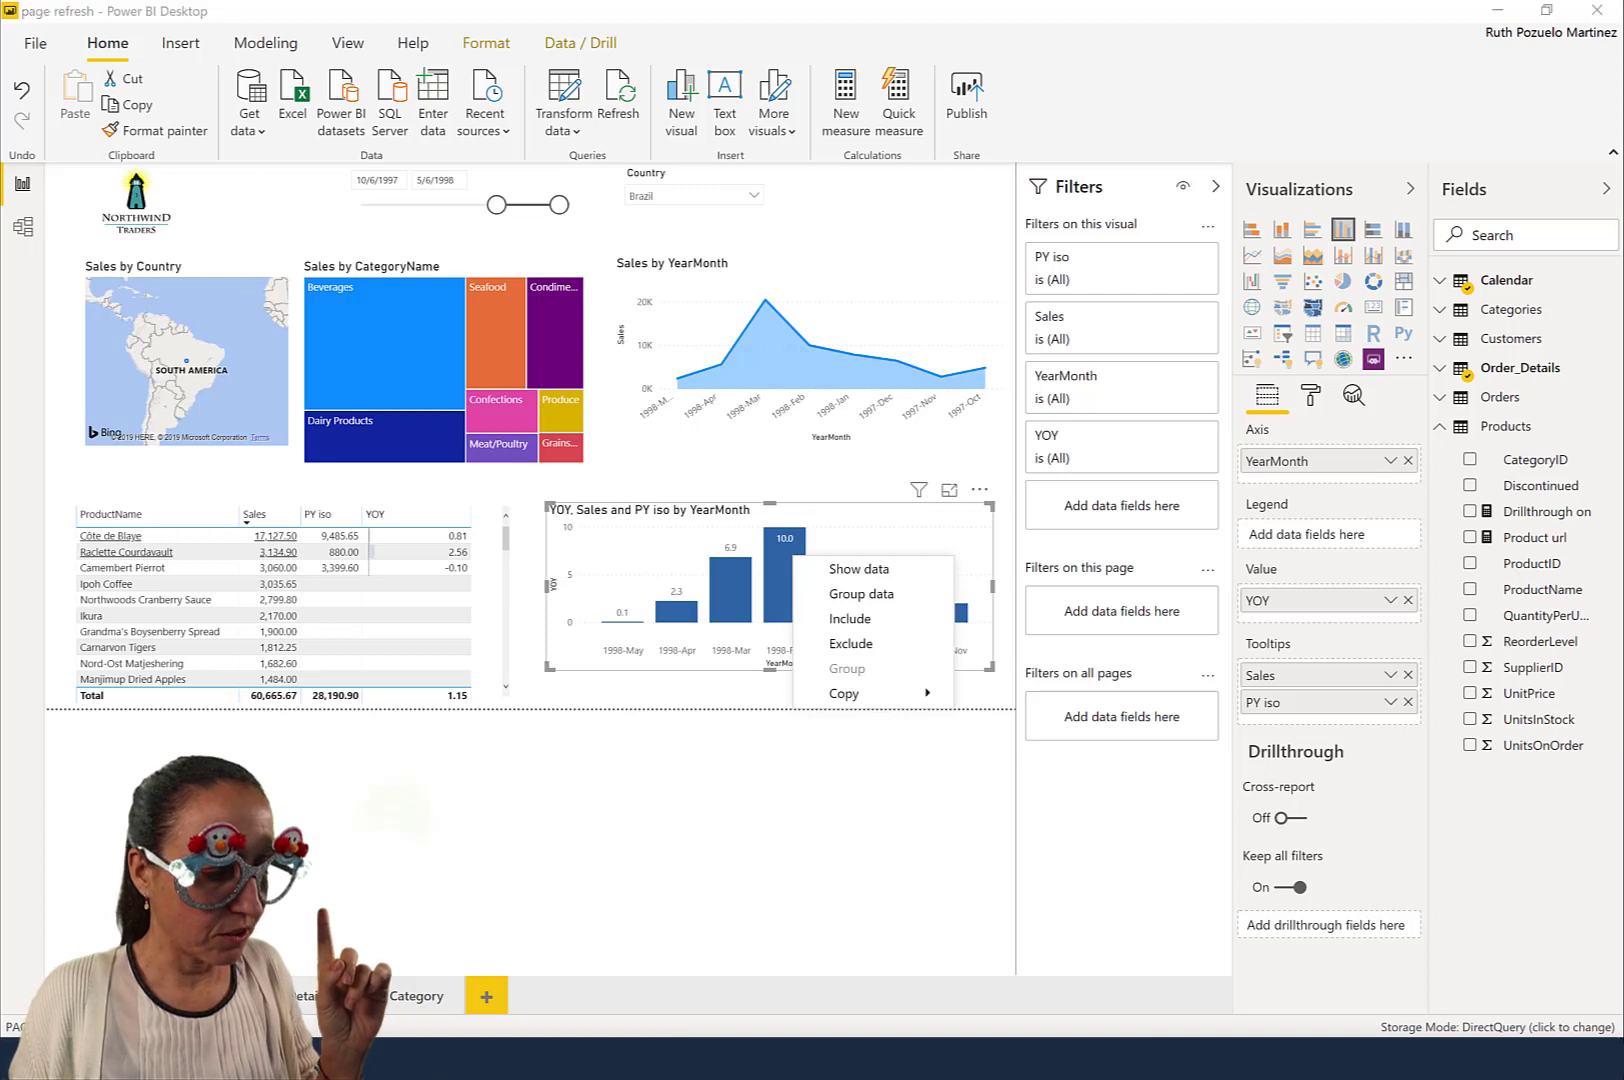
mouse_move(237, 1058)
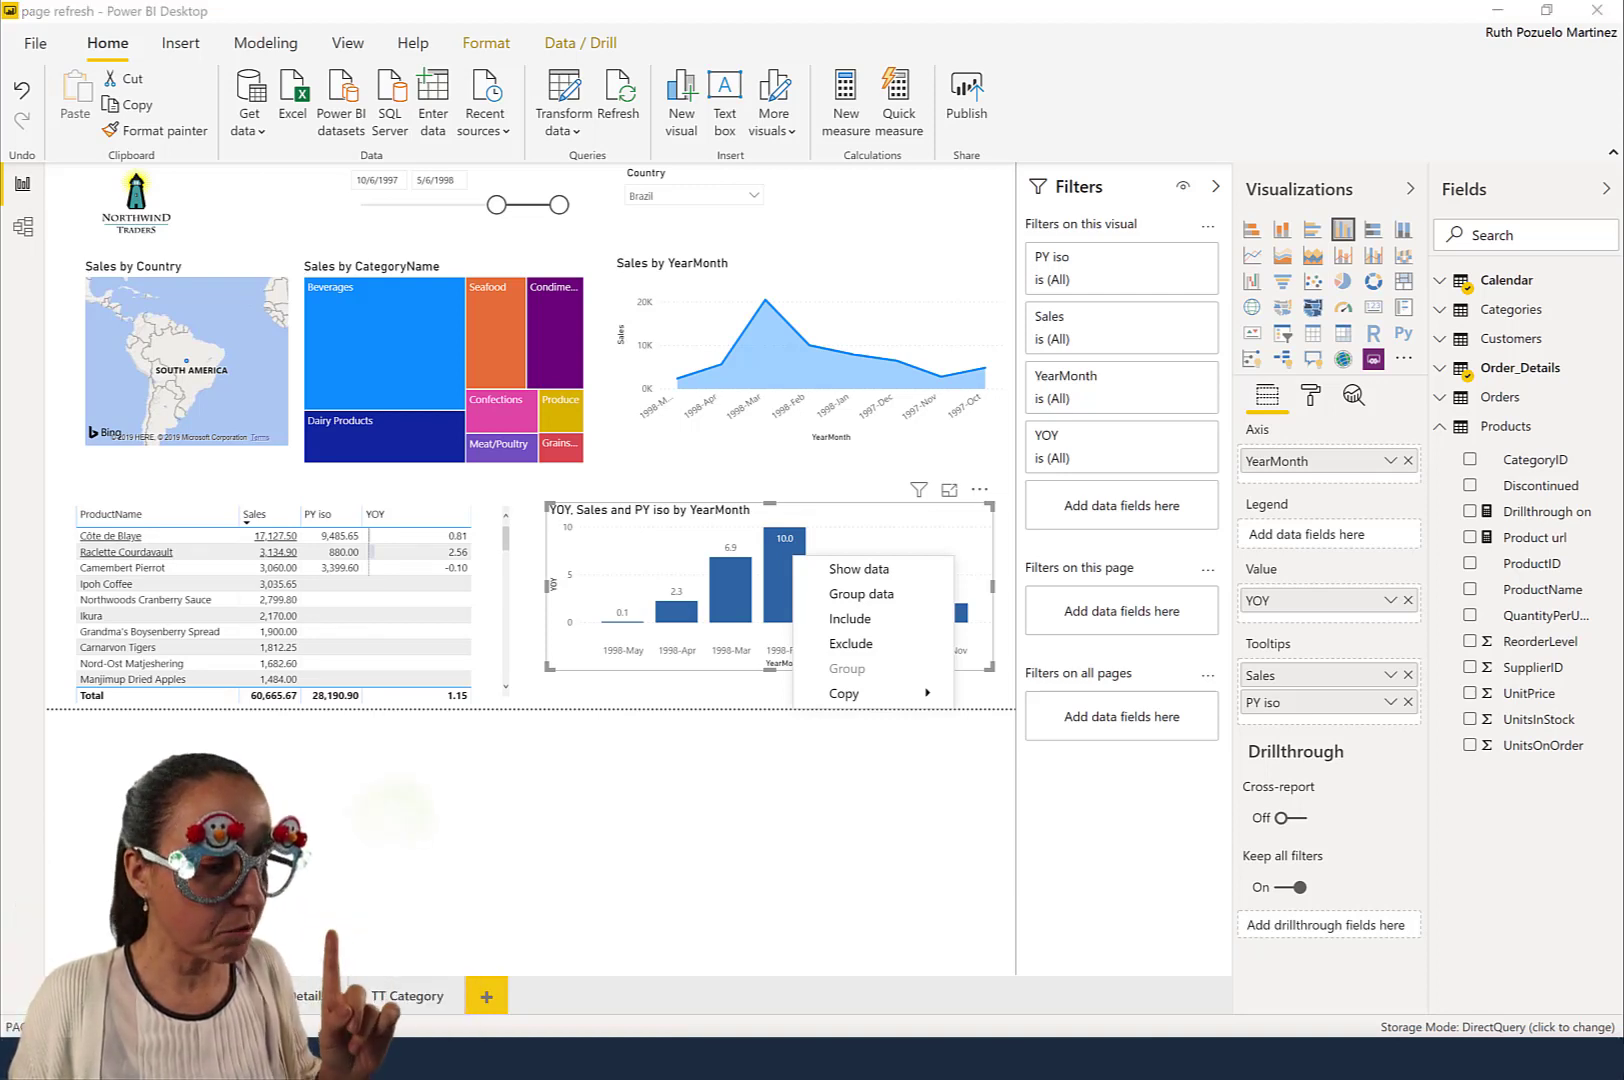
left_click(110, 990)
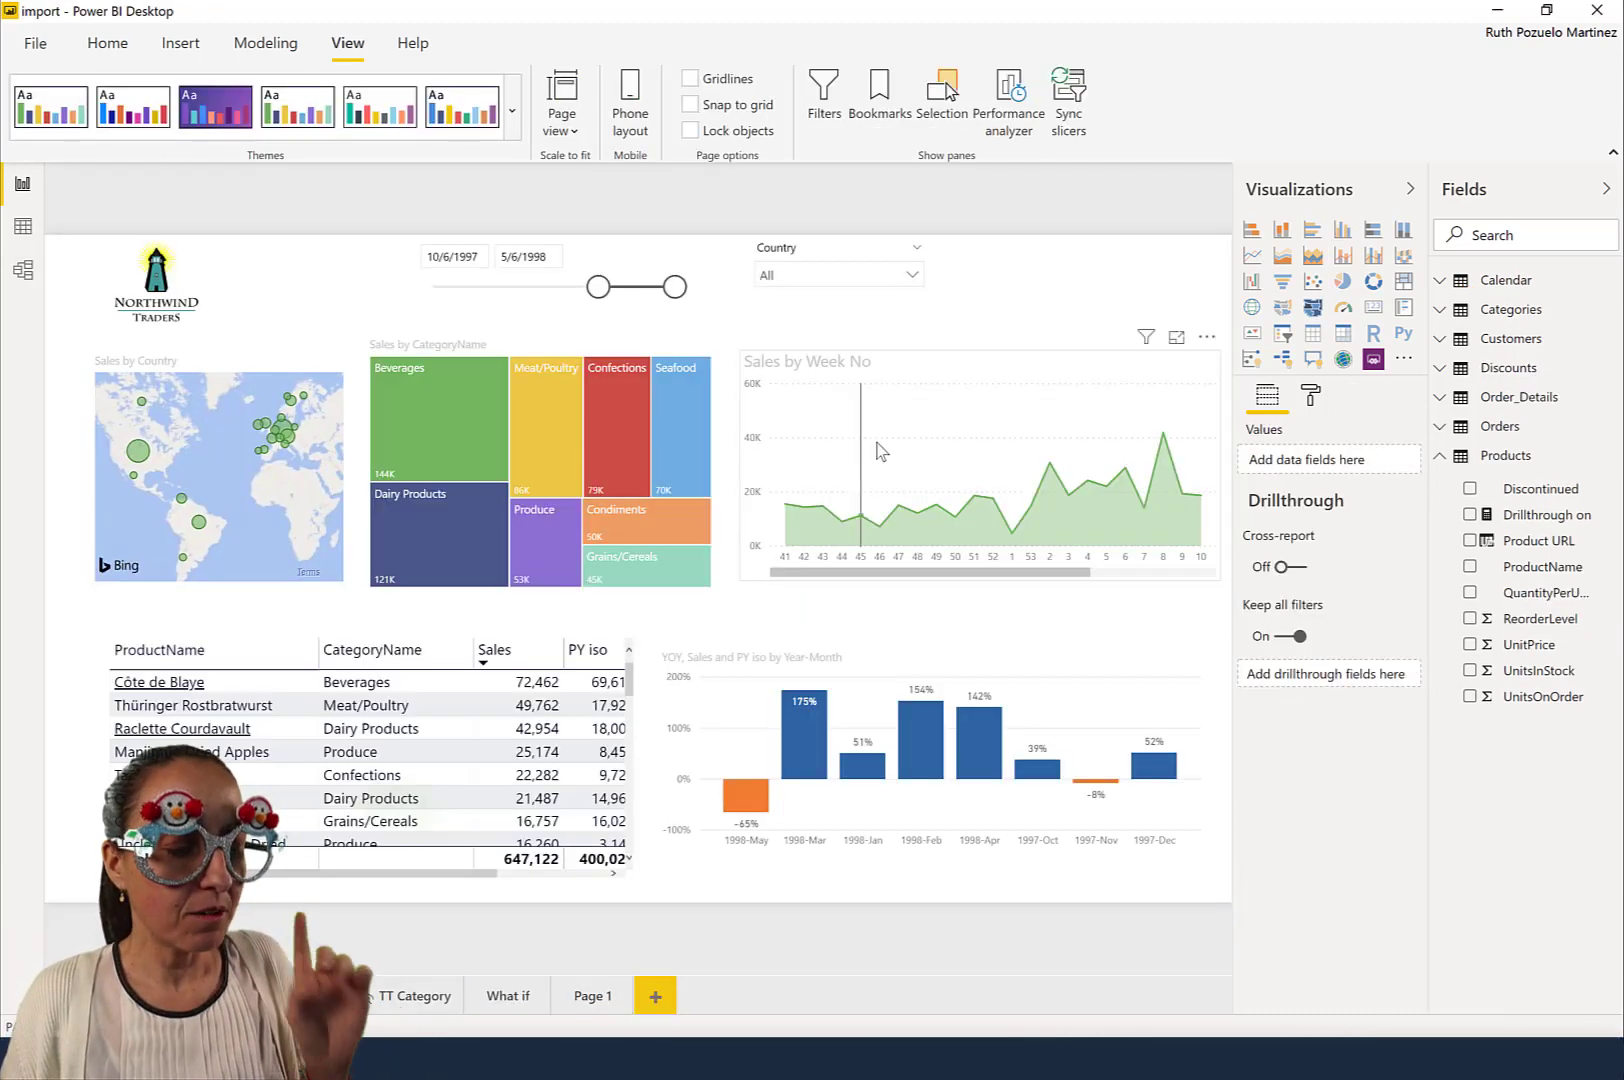
right_click(868, 776)
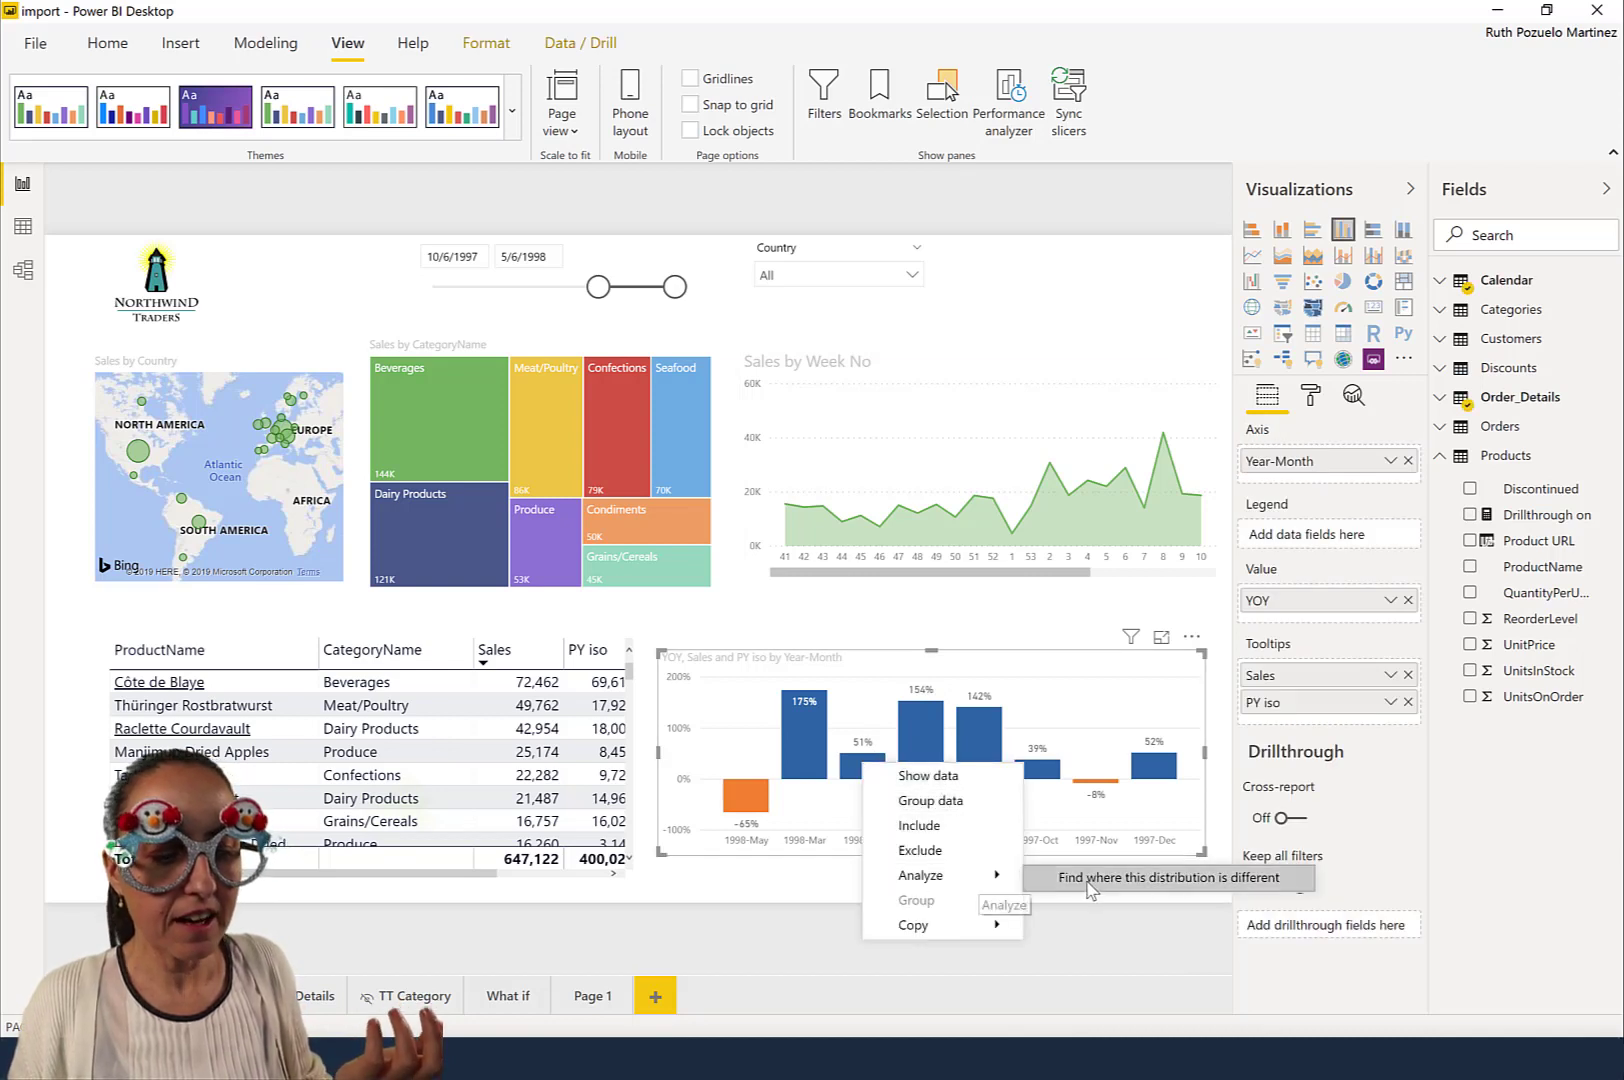
left_click(1090, 877)
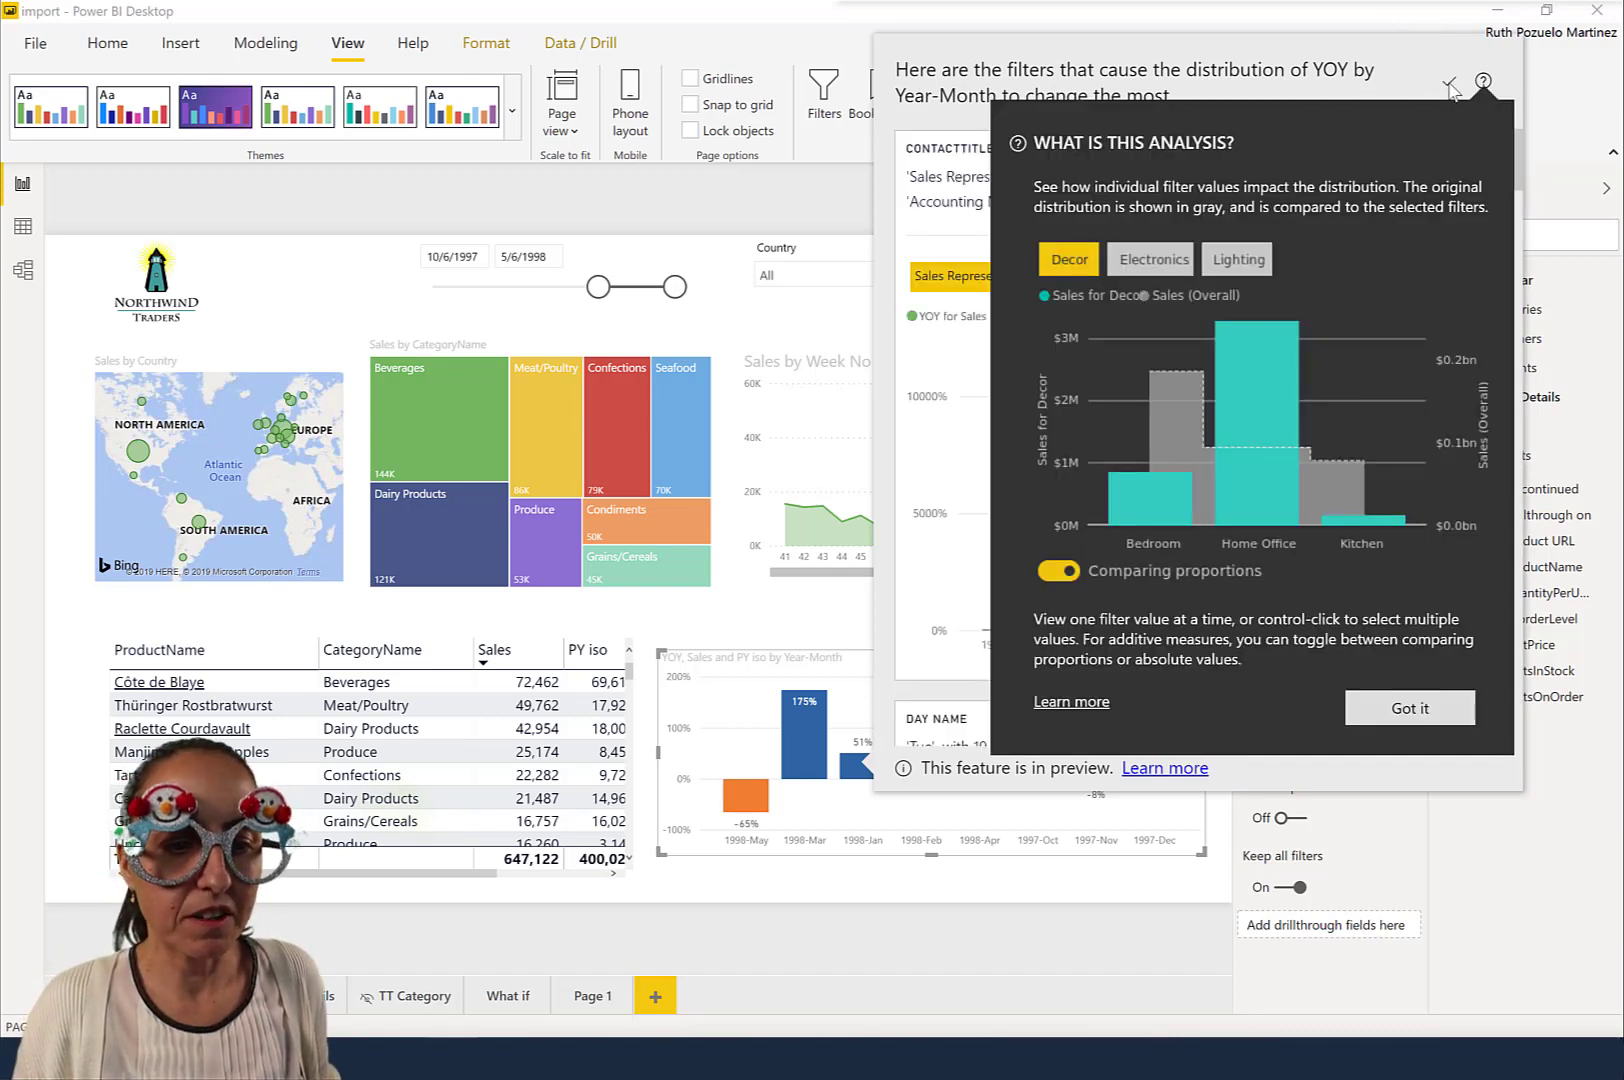
left_click(1410, 710)
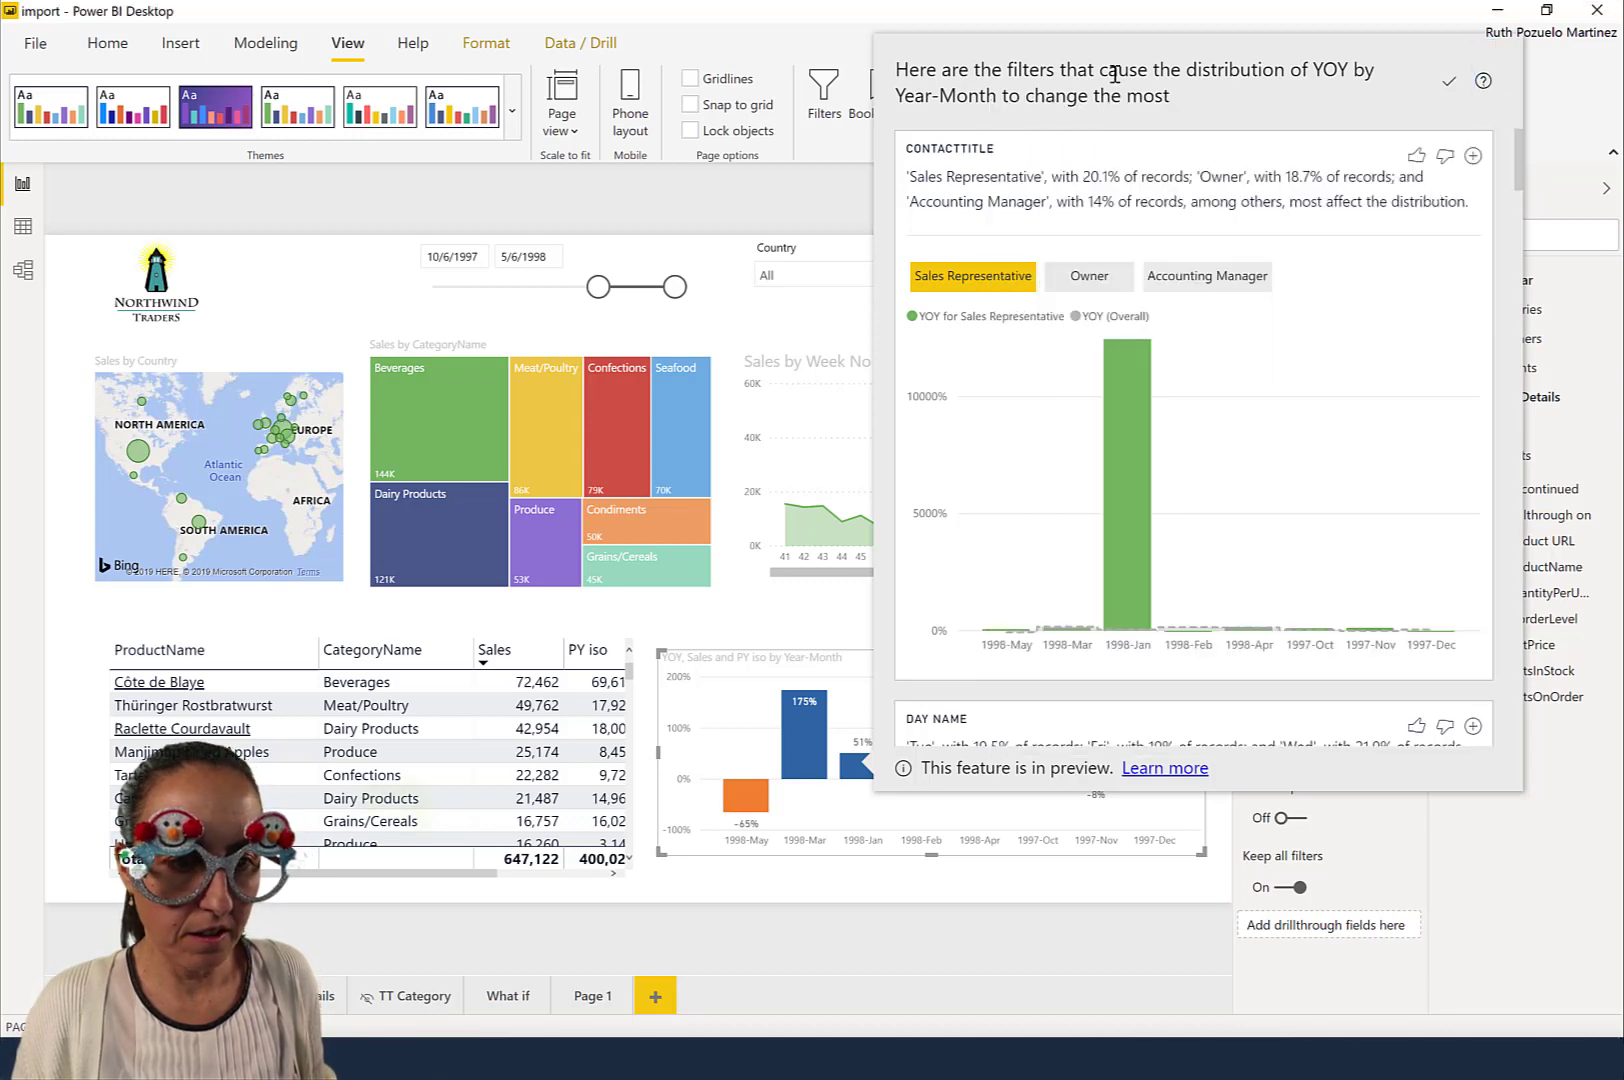
left_click(845, 62)
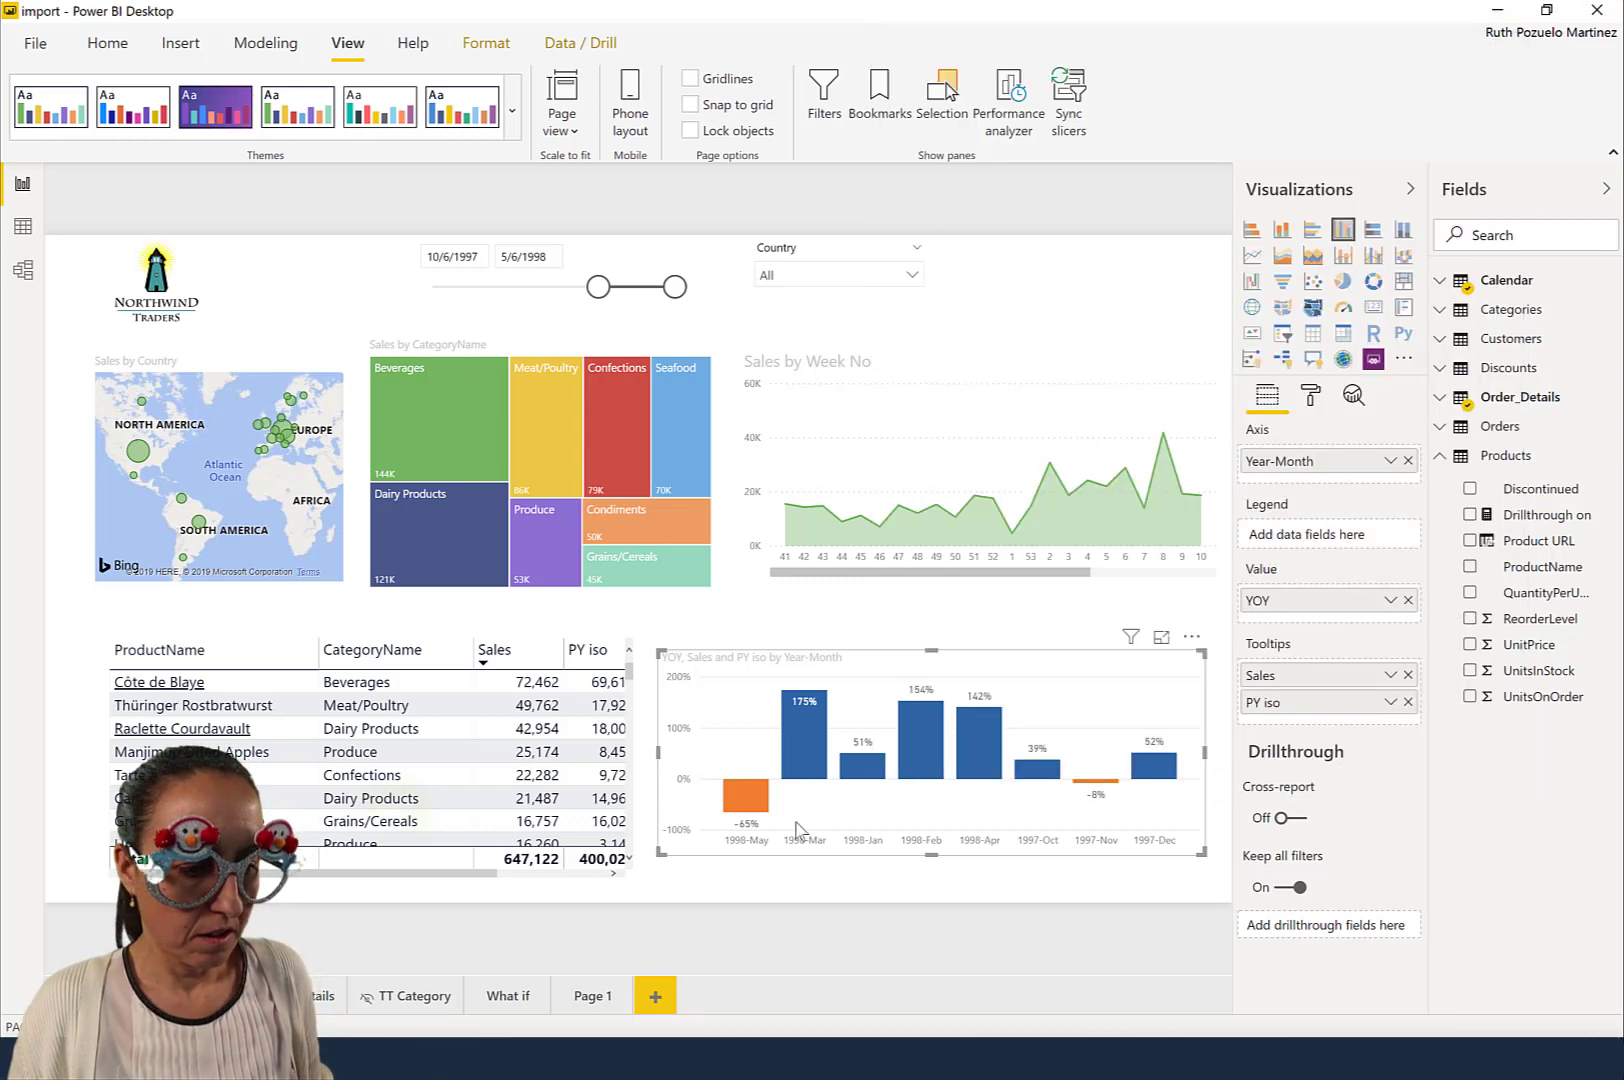
right_click(856, 766)
mouse_move(948, 880)
left_click(1095, 877)
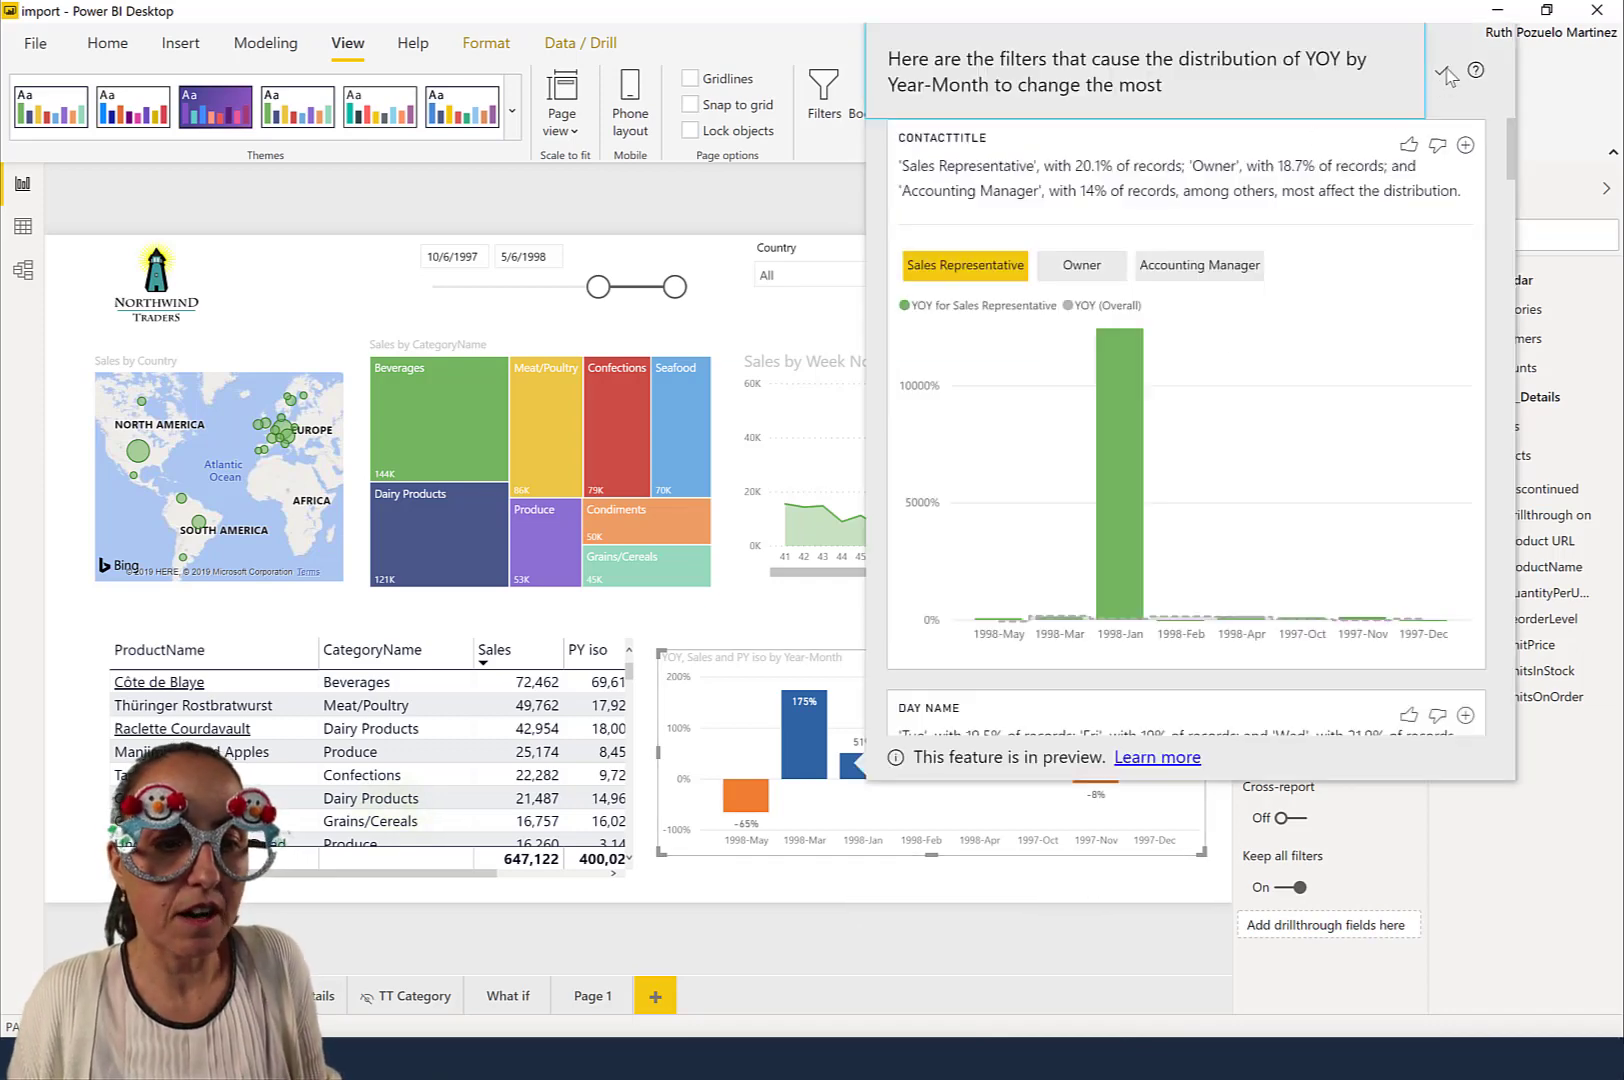
left_click(794, 36)
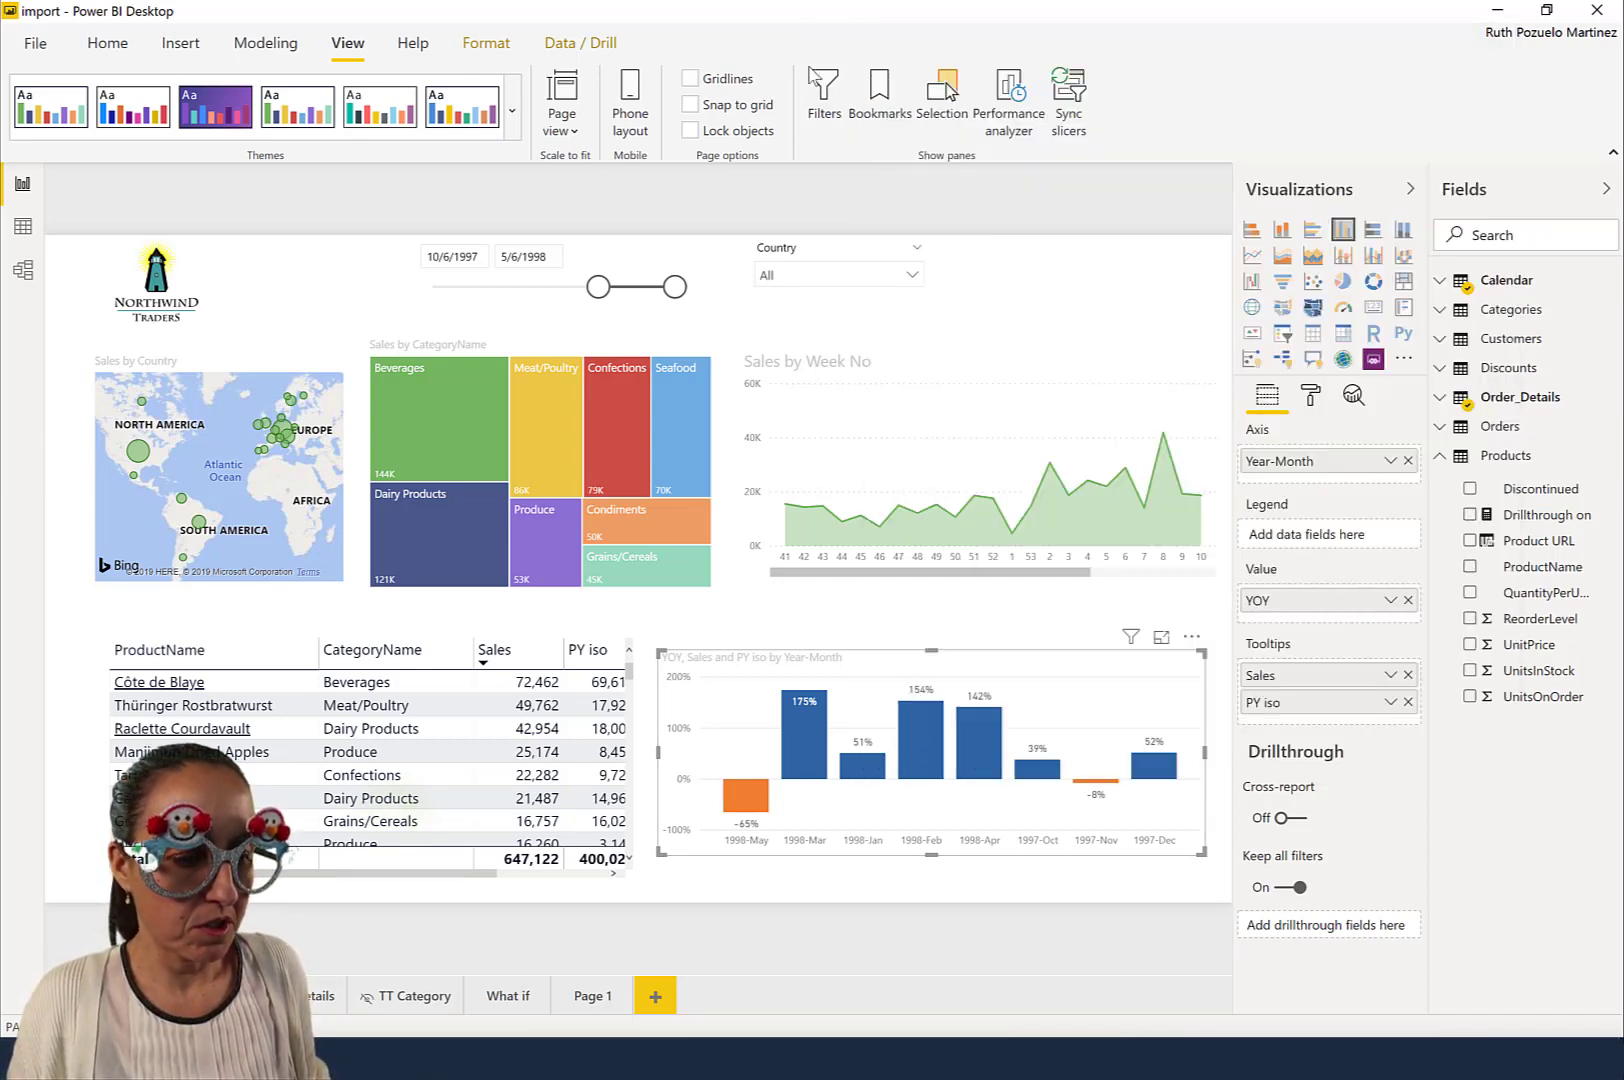
Use Analyze on the Sales by Week No dip to explain the 73.46% drop from week 52 to week 1.
right_click(1015, 530)
mouse_move(1115, 613)
left_click(1229, 616)
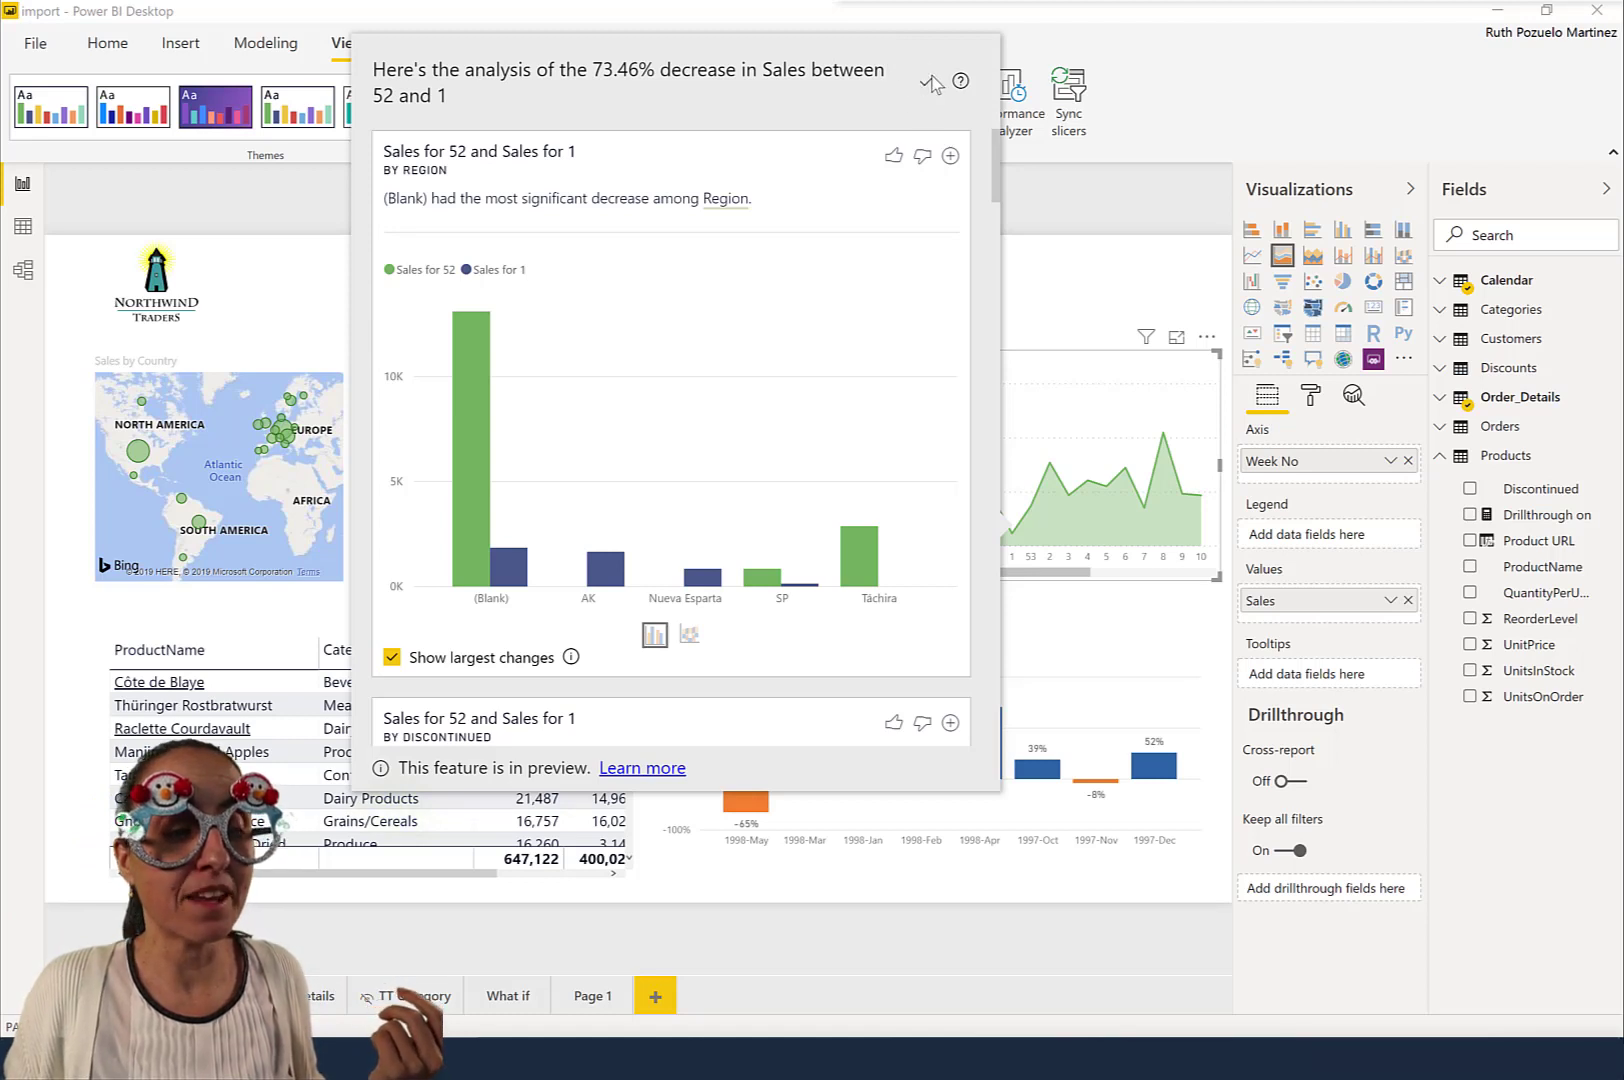
mouse_move(931, 84)
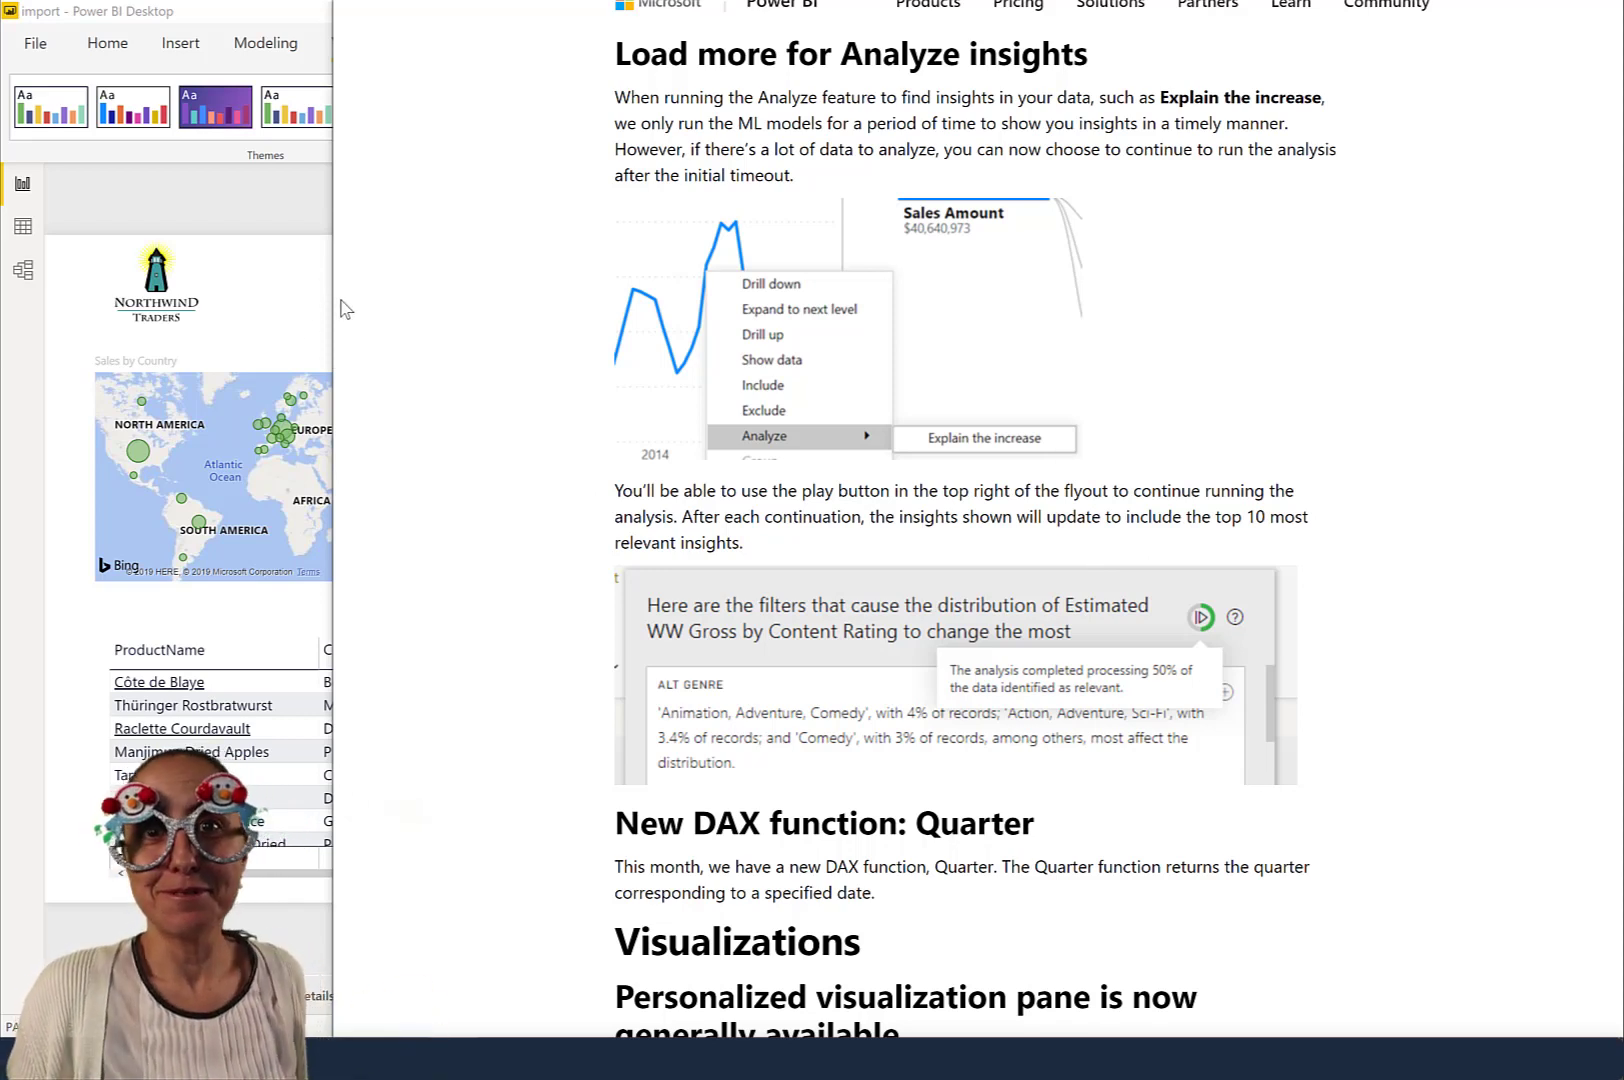
Bring Power BI Desktop back to the front, showing the Northwind sales page.
left_click(306, 312)
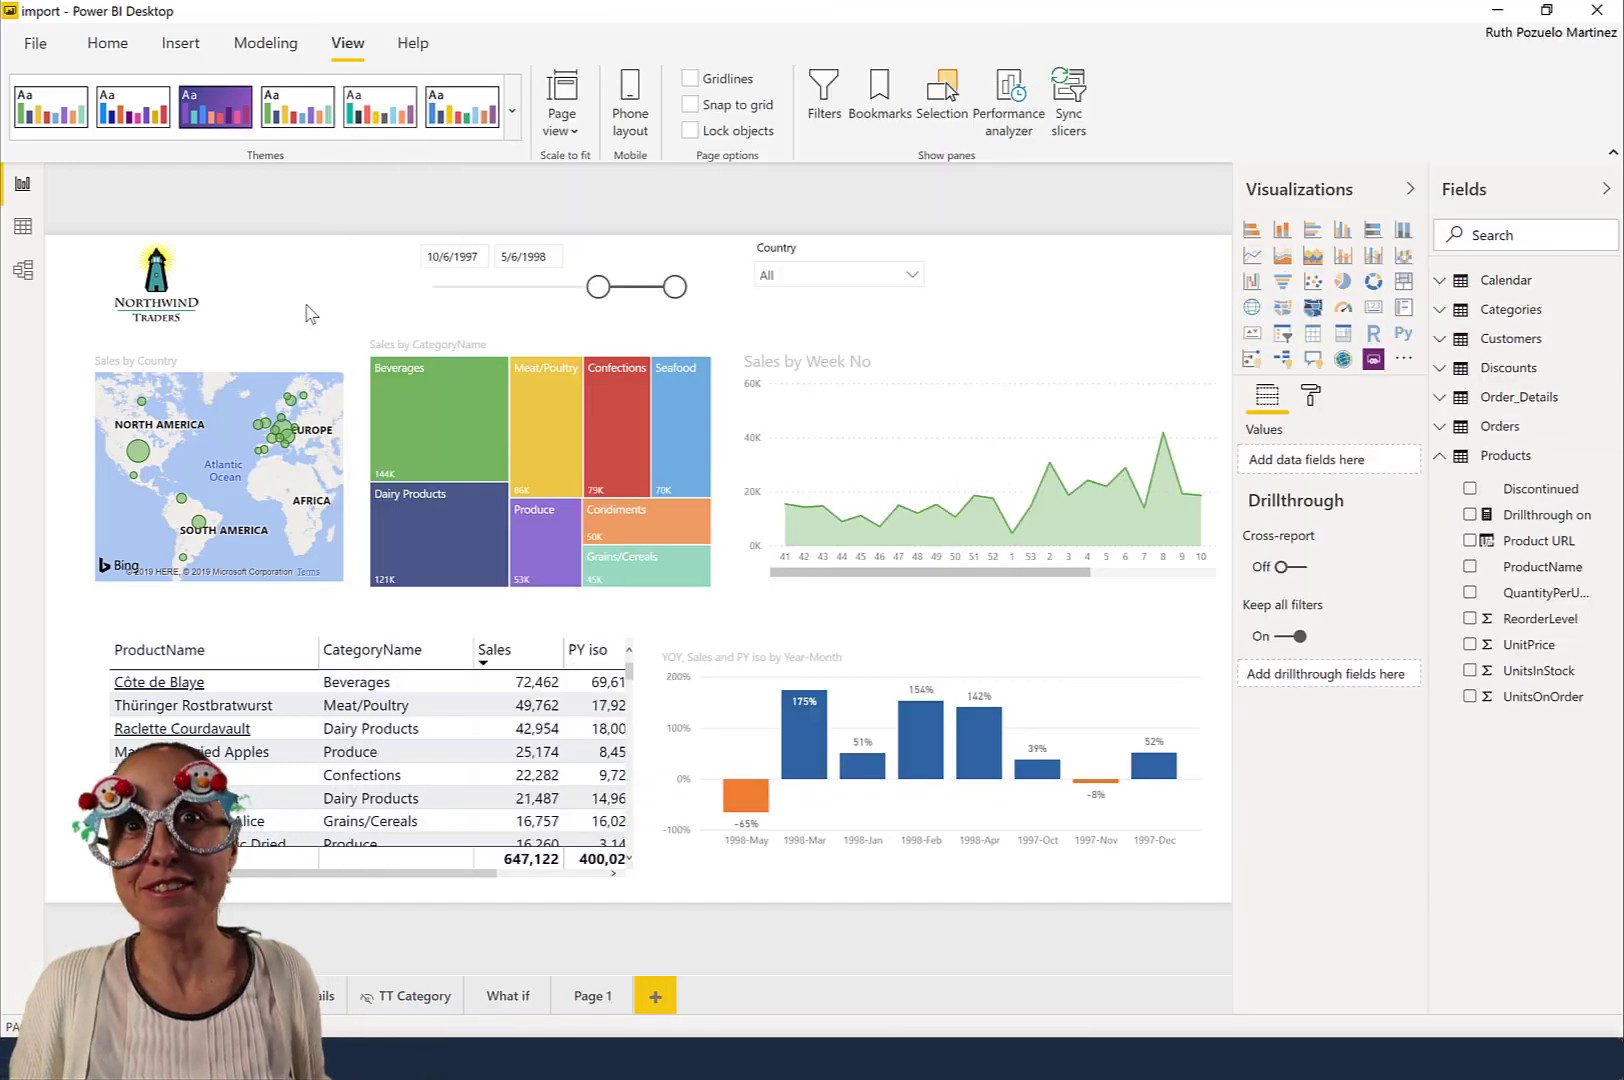